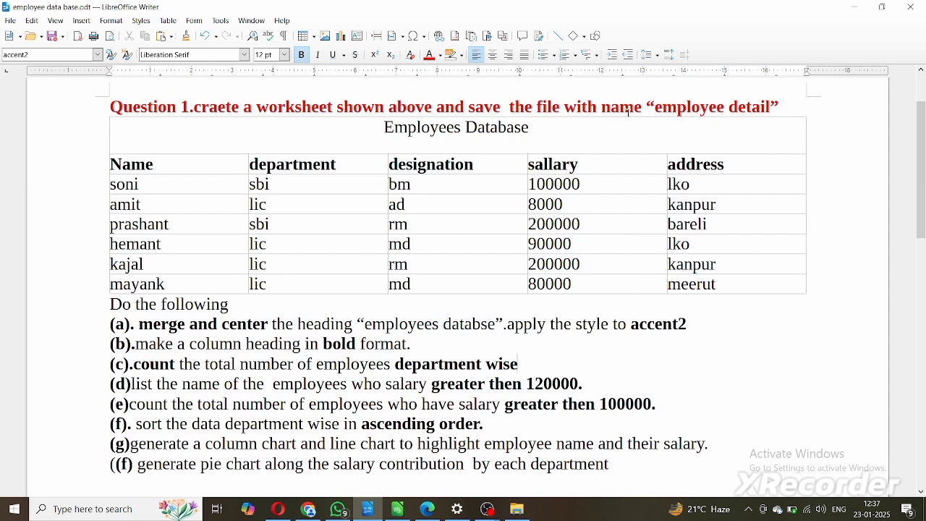
Step: Review the required file name "employee detail", the Employees Database title and the table's column headings in the question document
{"action": "left_click_drag", "start_coordinate": [654, 109], "coordinate": [771, 109]}
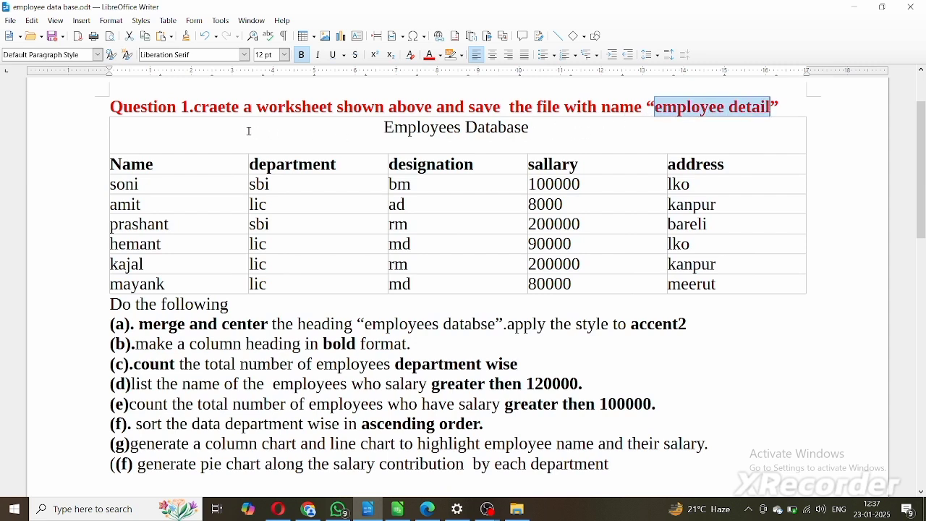
{"action": "left_click_drag", "start_coordinate": [162, 135], "coordinate": [314, 263]}
{"action": "left_click", "coordinate": [314, 263]}
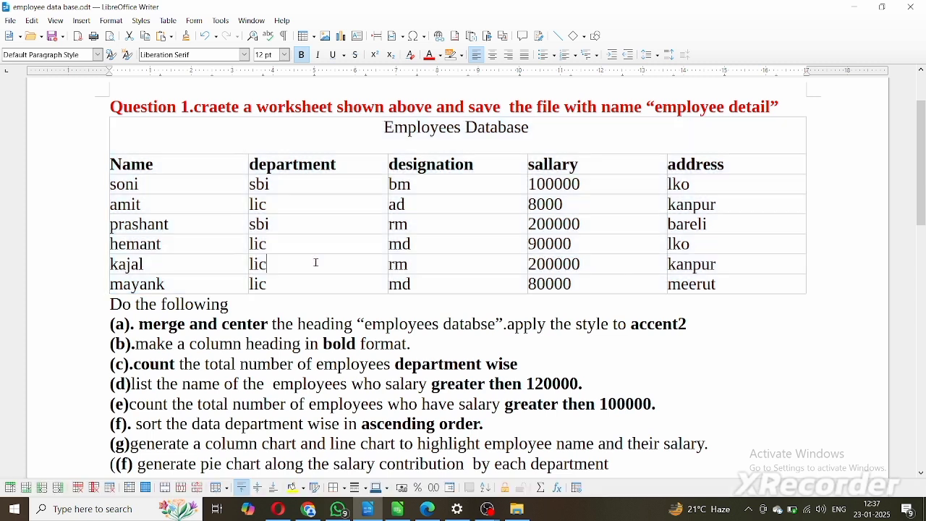
{"action": "left_click_drag", "start_coordinate": [384, 128], "coordinate": [529, 129]}
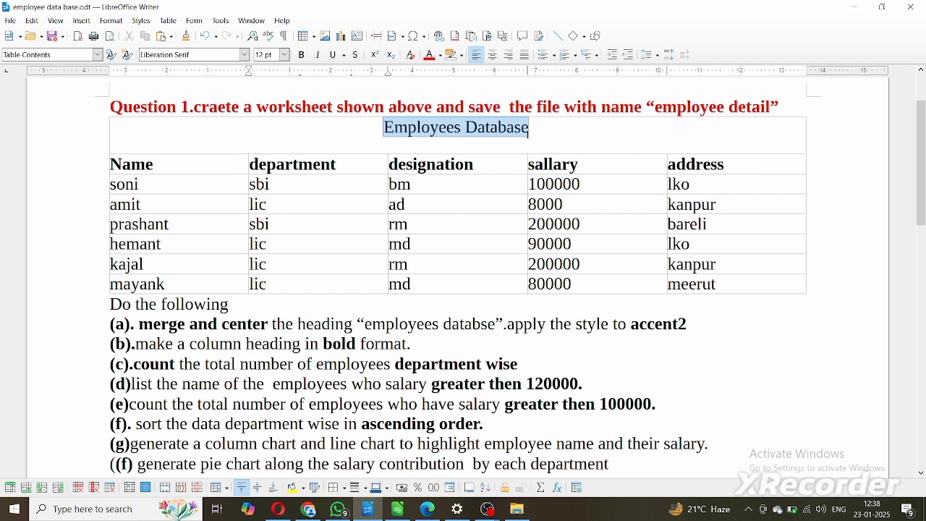
{"action": "left_click", "coordinate": [134, 166]}
{"action": "left_click_drag", "start_coordinate": [135, 166], "coordinate": [437, 166]}
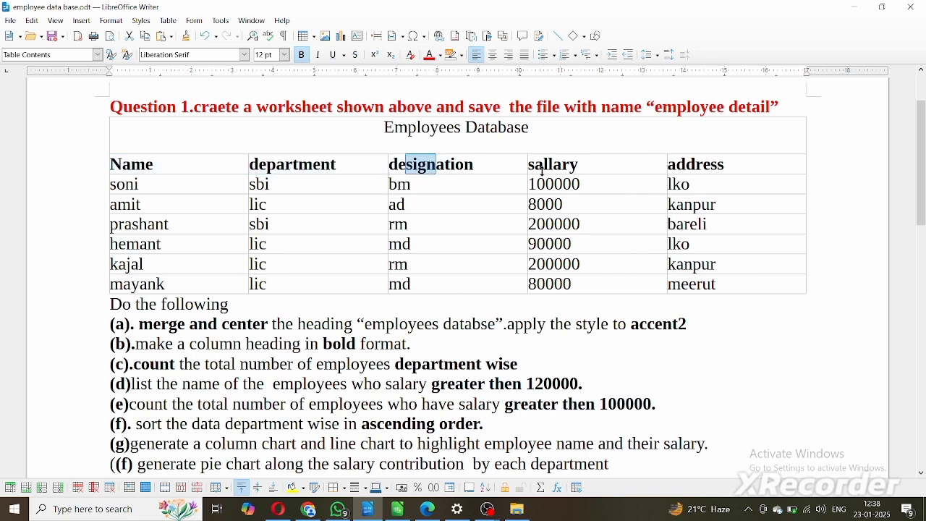
{"action": "left_click_drag", "start_coordinate": [675, 166], "coordinate": [714, 167]}
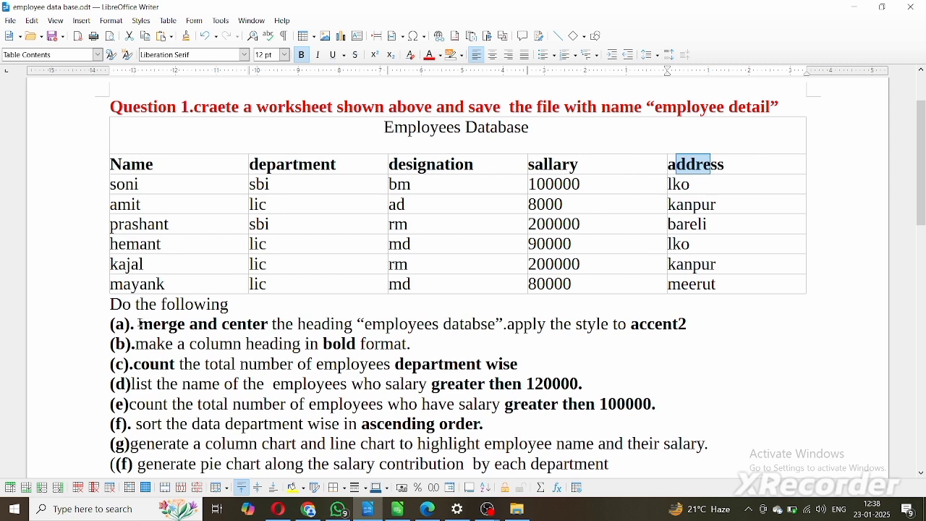
Step: Examine tasks (a) to (e) on heading format, column heading format and employee counts, along with the table's salary figures
{"action": "left_click_drag", "start_coordinate": [139, 325], "coordinate": [259, 328]}
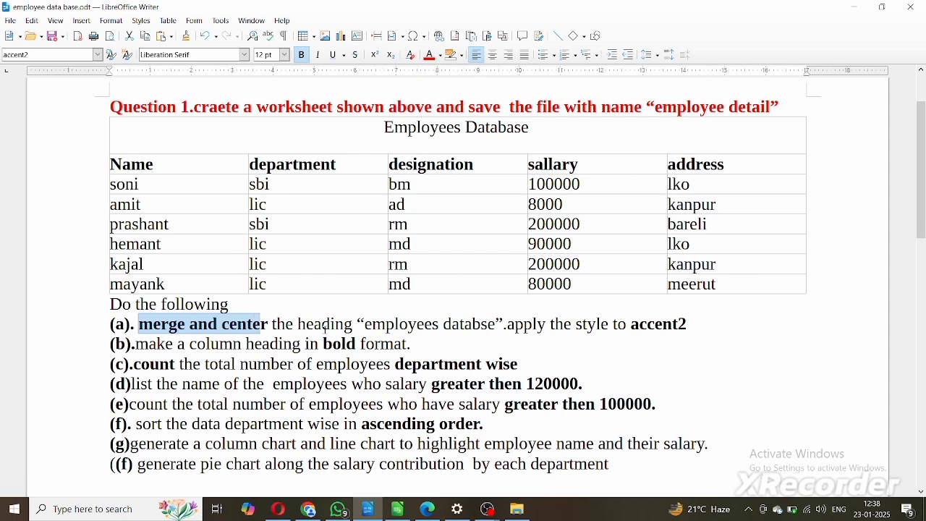
{"action": "left_click_drag", "start_coordinate": [366, 325], "coordinate": [488, 326]}
{"action": "left_click_drag", "start_coordinate": [383, 129], "coordinate": [545, 134]}
{"action": "left_click_drag", "start_coordinate": [508, 325], "coordinate": [690, 334]}
{"action": "left_click", "coordinate": [683, 337]}
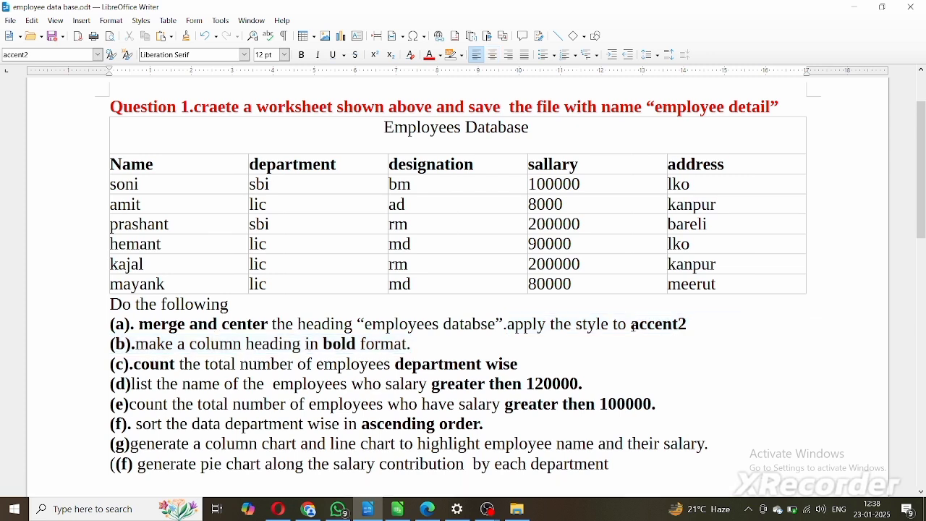
{"action": "left_click_drag", "start_coordinate": [634, 326], "coordinate": [696, 327]}
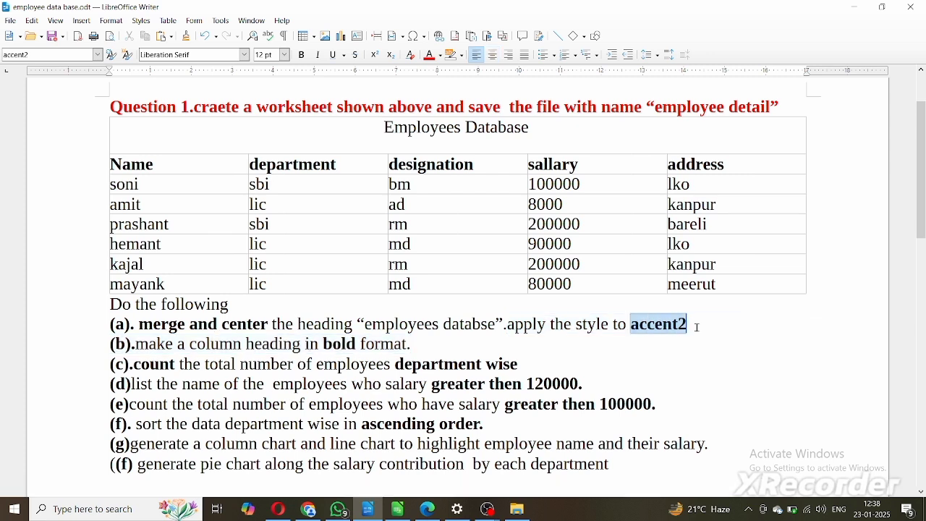
{"action": "left_click", "coordinate": [611, 342]}
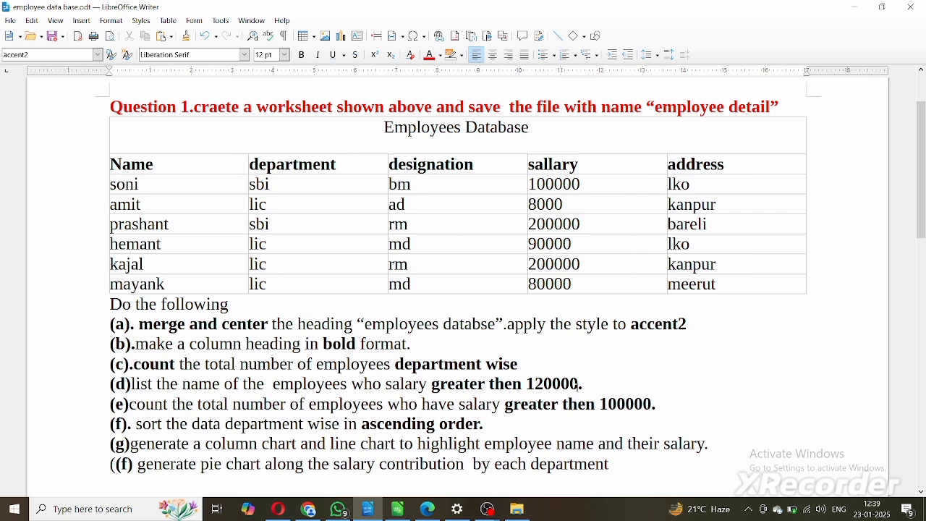
{"action": "left_click", "coordinate": [583, 385]}
{"action": "left_click_drag", "start_coordinate": [504, 404], "coordinate": [619, 404]}
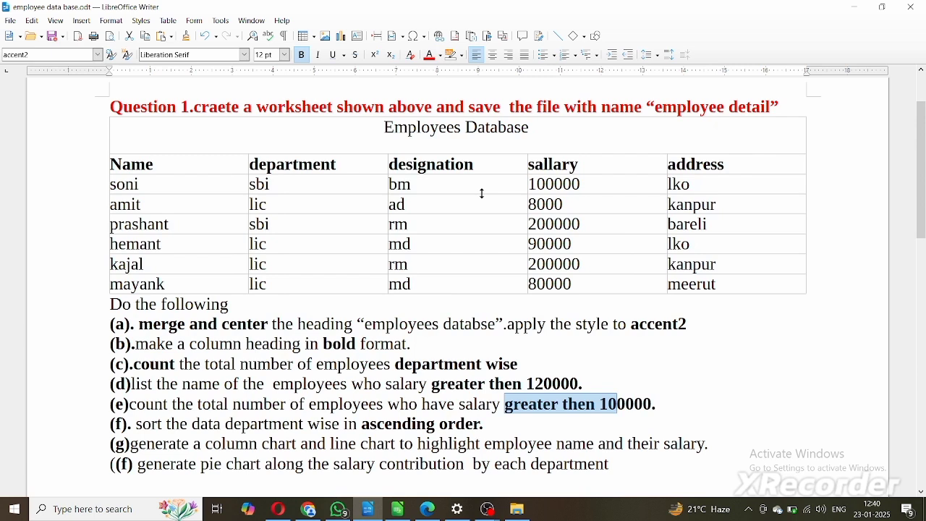
{"action": "left_click_drag", "start_coordinate": [531, 184], "coordinate": [549, 280]}
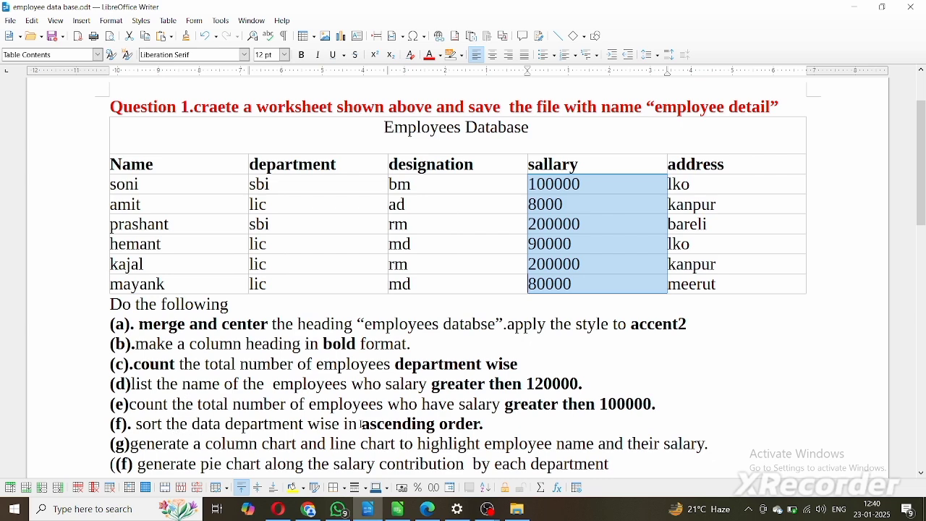
Step: Examine the column, line and pie chart tasks and review the full employee table from its headings to the last row
{"action": "scroll", "coordinate": [427, 433], "scroll_direction": "down", "scroll_amount": 1}
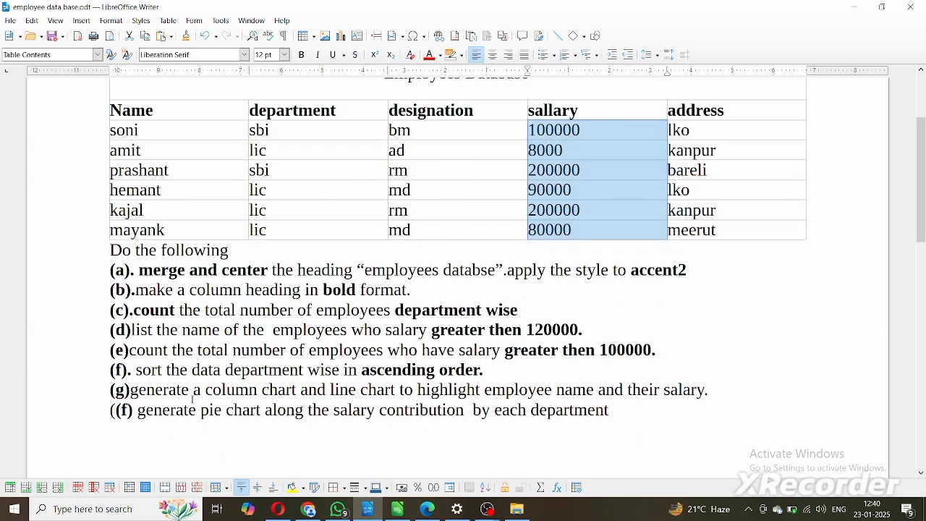
{"action": "left_click_drag", "start_coordinate": [258, 390], "coordinate": [270, 390]}
{"action": "left_click", "coordinate": [339, 391]}
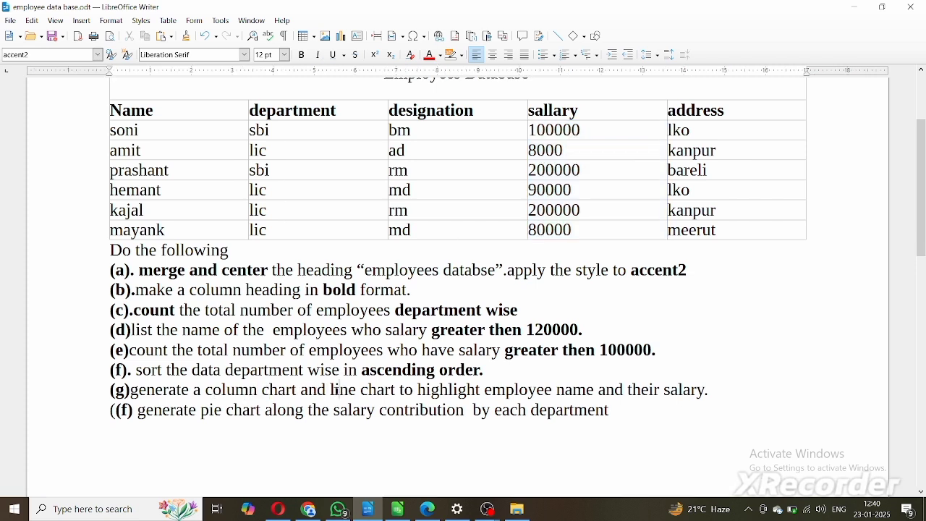
{"action": "left_click_drag", "start_coordinate": [348, 390], "coordinate": [378, 390]}
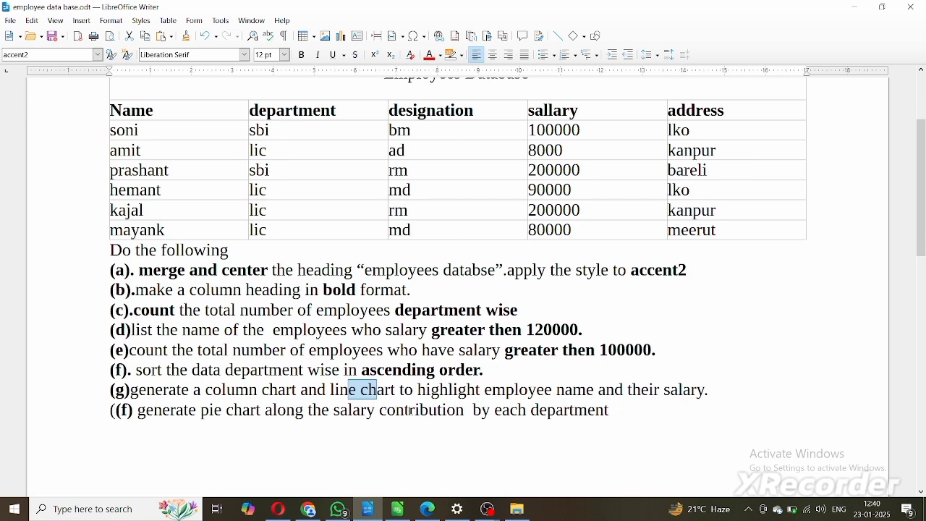
{"action": "left_click", "coordinate": [479, 410]}
{"action": "scroll", "coordinate": [412, 410], "scroll_direction": "up", "scroll_amount": 2}
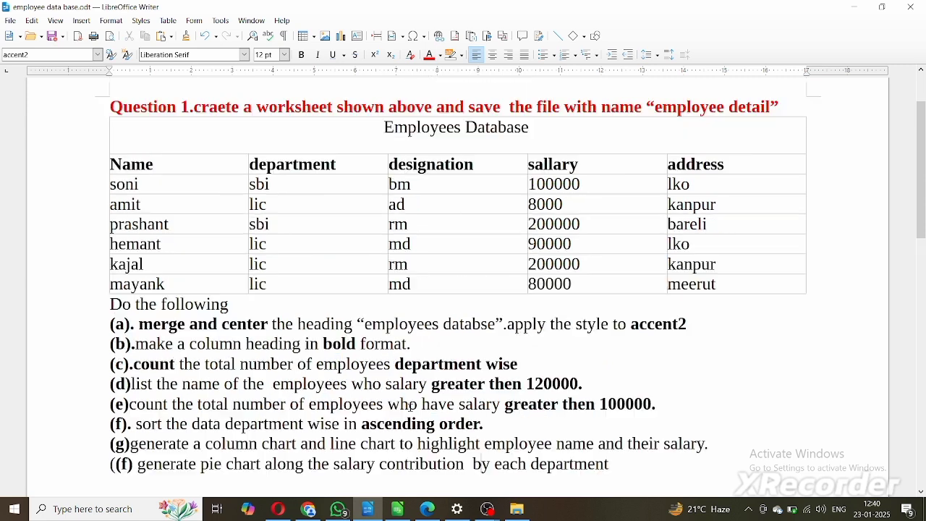
{"action": "scroll", "coordinate": [409, 406], "scroll_direction": "up", "scroll_amount": 1}
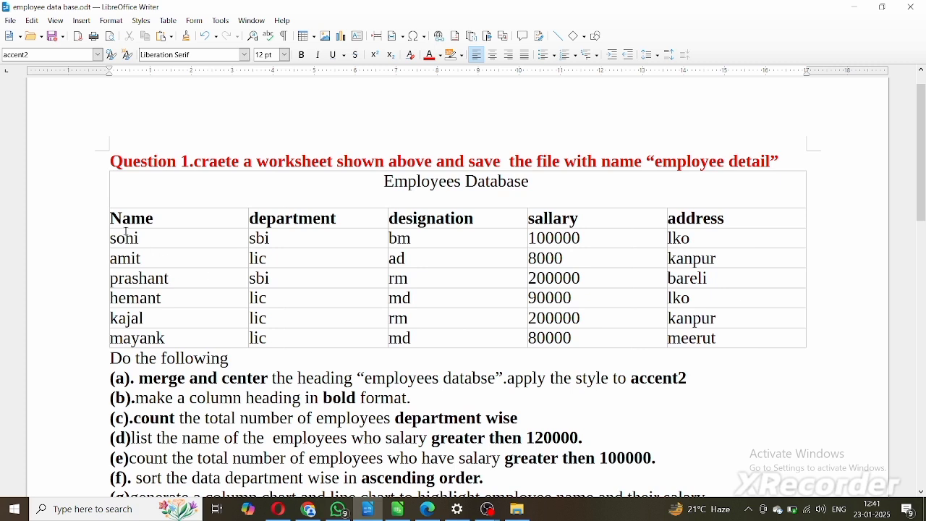
{"action": "left_click_drag", "start_coordinate": [126, 227], "coordinate": [305, 225]}
{"action": "left_click_drag", "start_coordinate": [213, 212], "coordinate": [676, 343]}
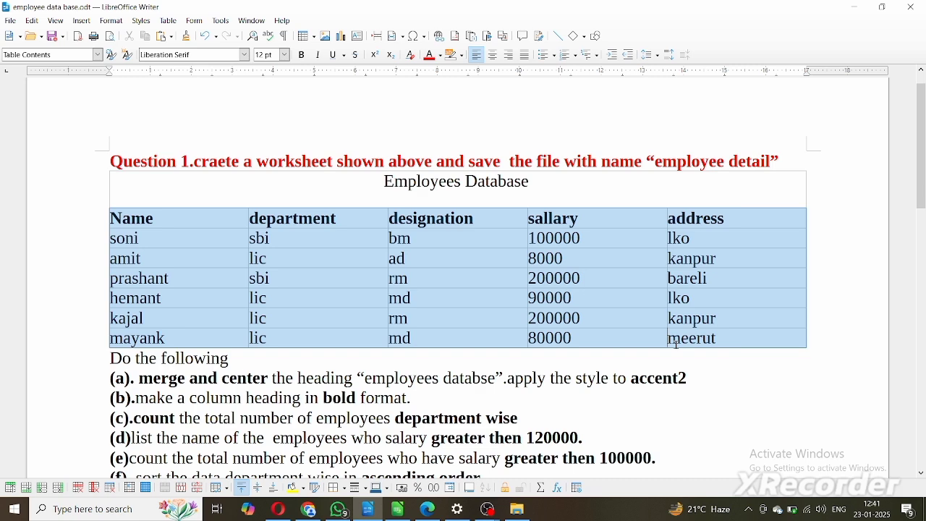
Step: Switch to the LibreOffice Calc spreadsheet and undo the B10 entry, the bold column headings and the merged title
{"action": "left_click", "coordinate": [398, 509]}
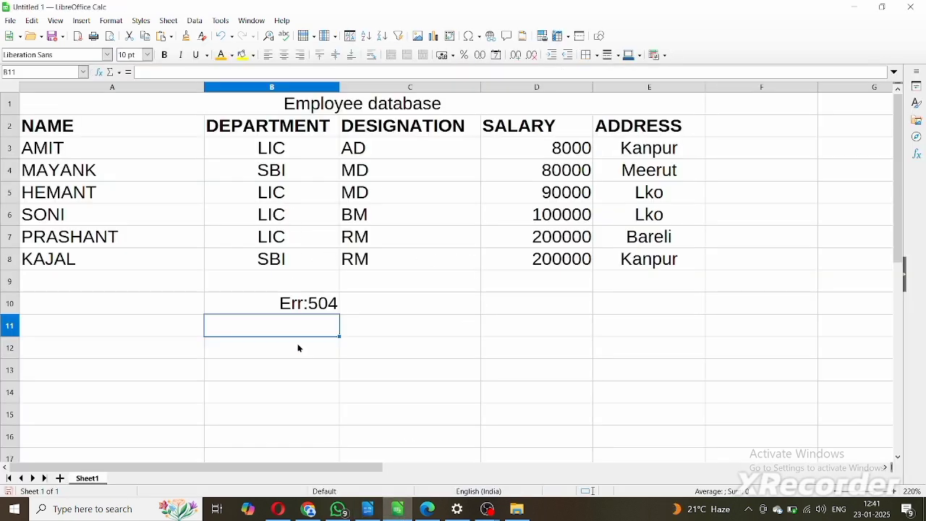
{"action": "key", "text": "ctrl+z"}
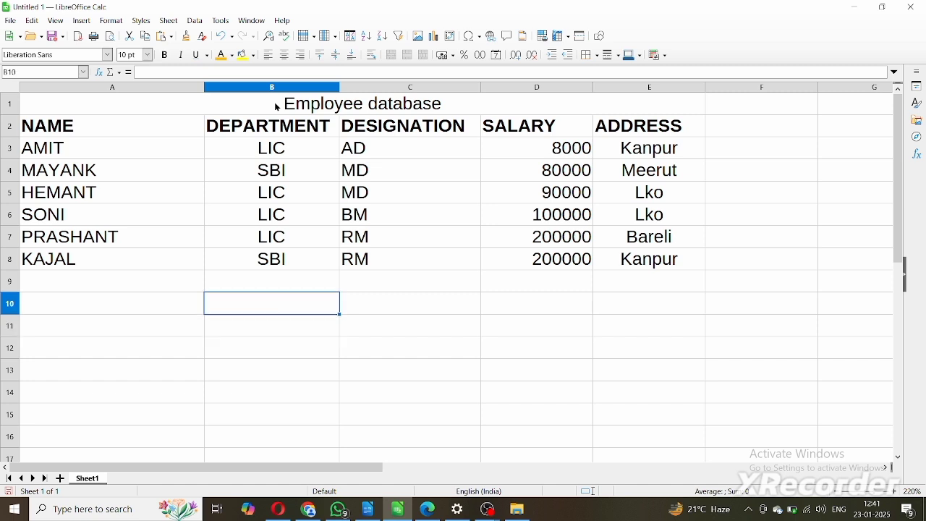
{"action": "key", "text": "ctrl+z"}
{"action": "key", "text": "ctrl+z"}
{"action": "left_click", "coordinate": [238, 252]}
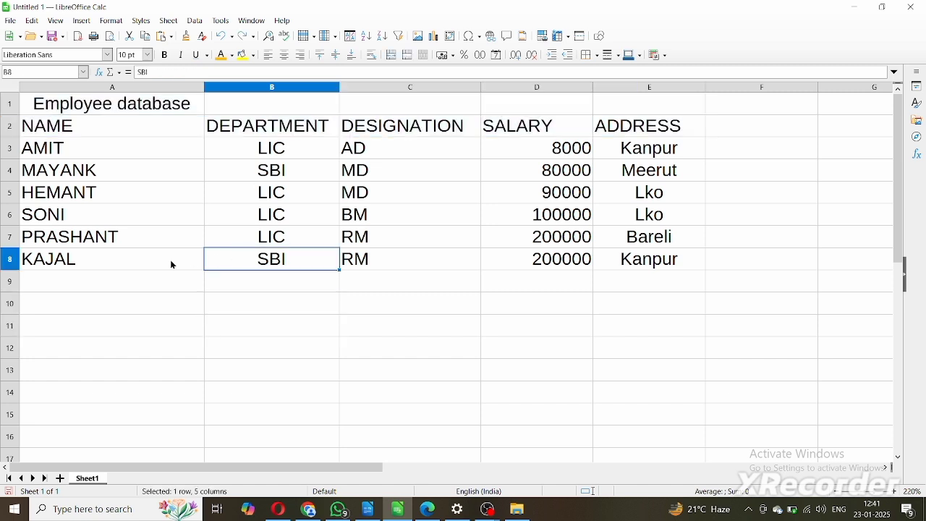
Step: Merge and center the title "Employee database" across cells A1 to E1
{"action": "left_click", "coordinate": [70, 105]}
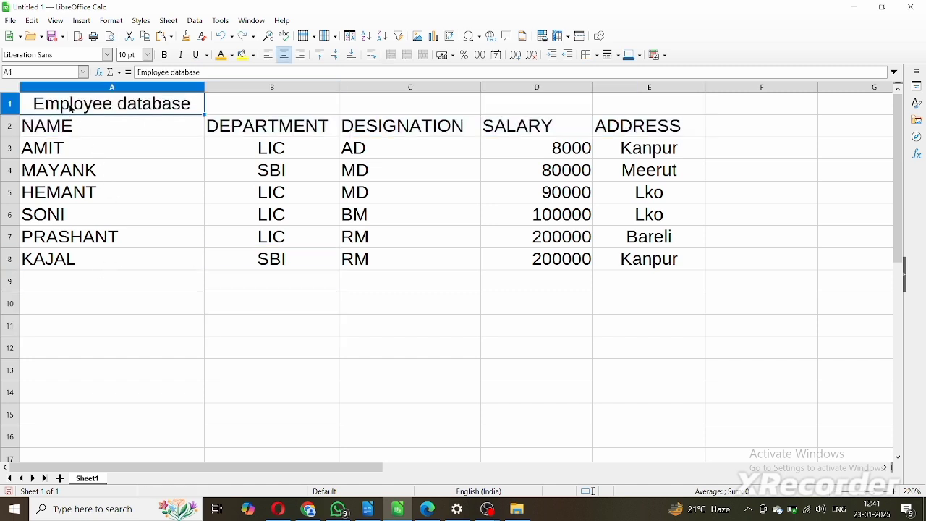
{"action": "left_click_drag", "start_coordinate": [70, 106], "coordinate": [647, 270]}
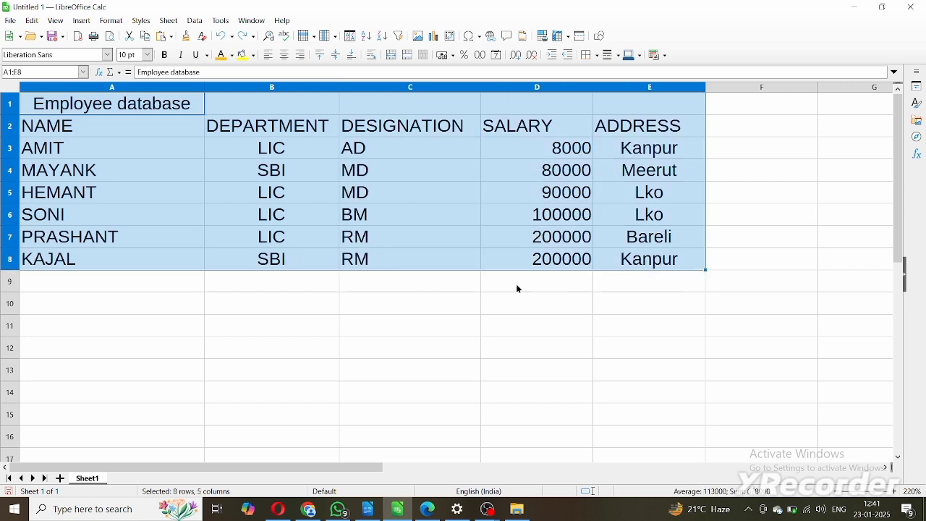
{"action": "left_click", "coordinate": [445, 321]}
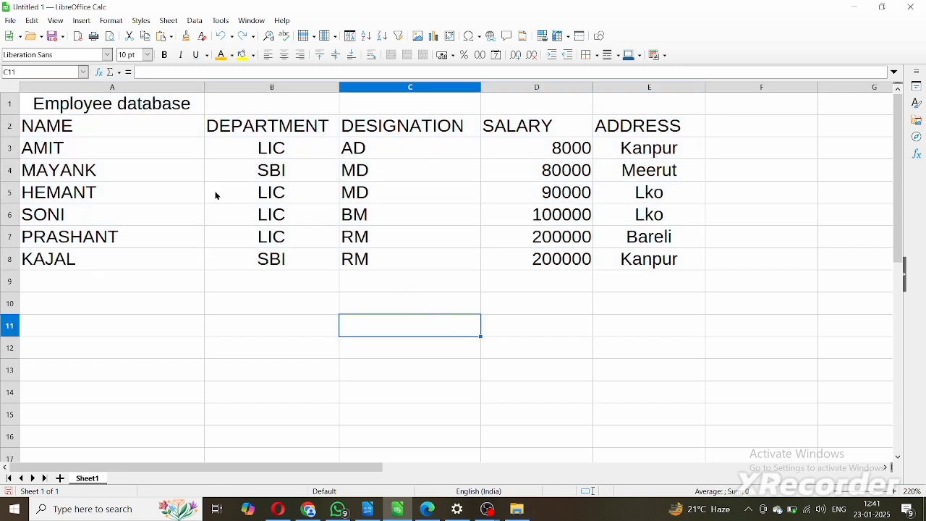
{"action": "left_click_drag", "start_coordinate": [53, 106], "coordinate": [584, 286]}
{"action": "left_click", "coordinate": [516, 349]}
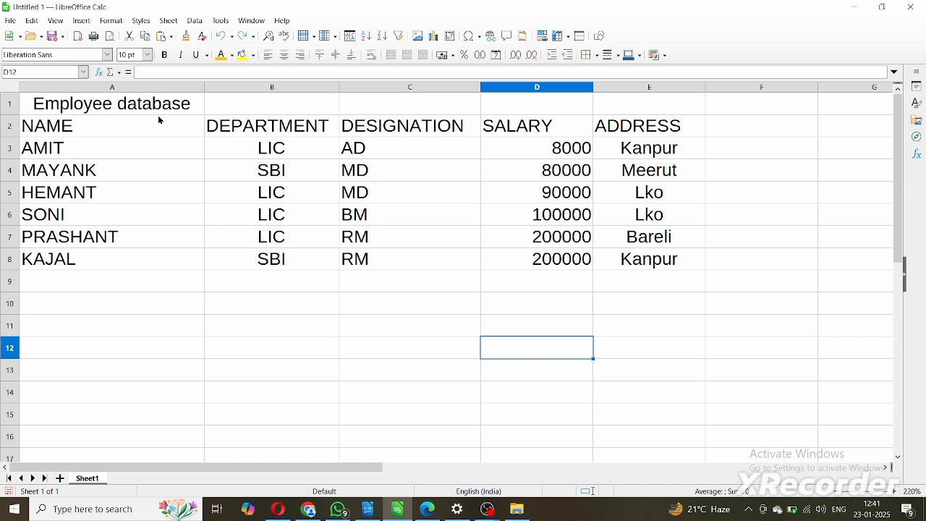
{"action": "left_click_drag", "start_coordinate": [45, 107], "coordinate": [612, 111]}
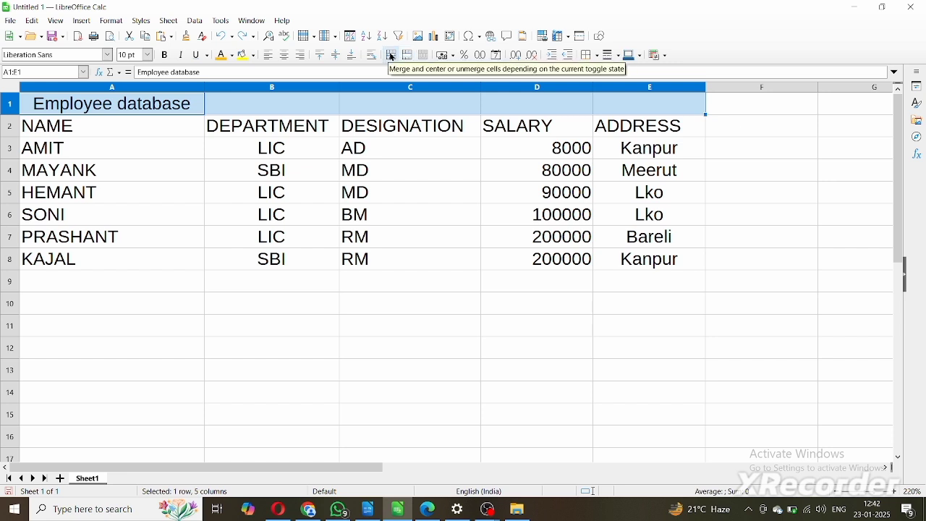
{"action": "left_click", "coordinate": [391, 57]}
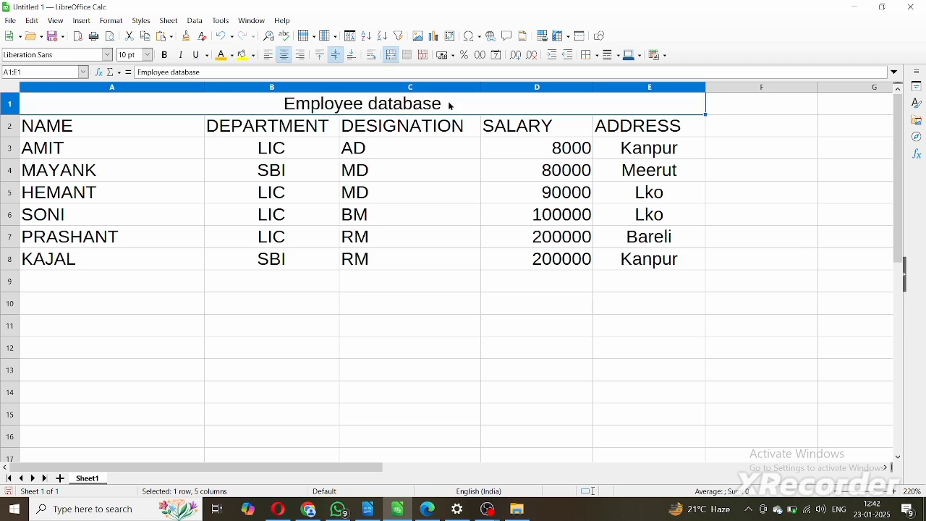
Step: Apply the Accent 2 style to the merged "Employee database" title
{"action": "double_click", "coordinate": [443, 101]}
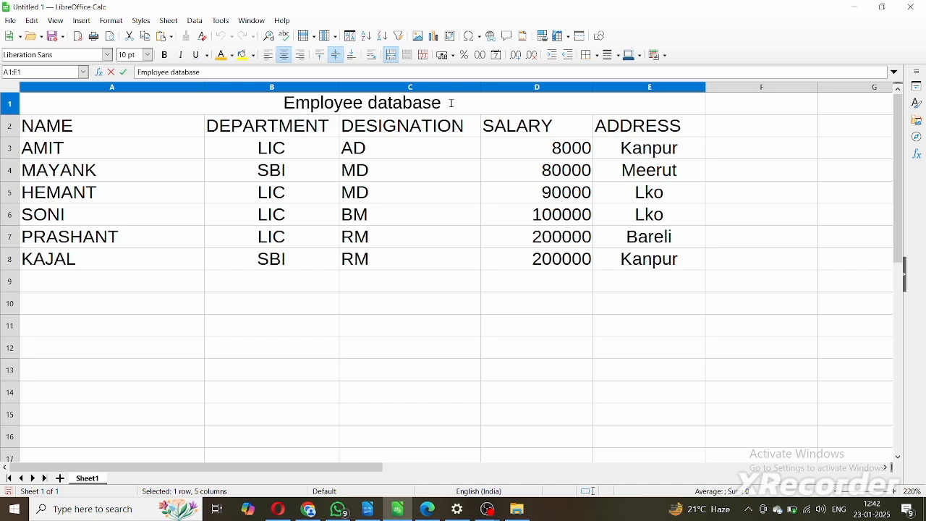
{"action": "double_click", "coordinate": [452, 104]}
{"action": "triple_click", "coordinate": [451, 104]}
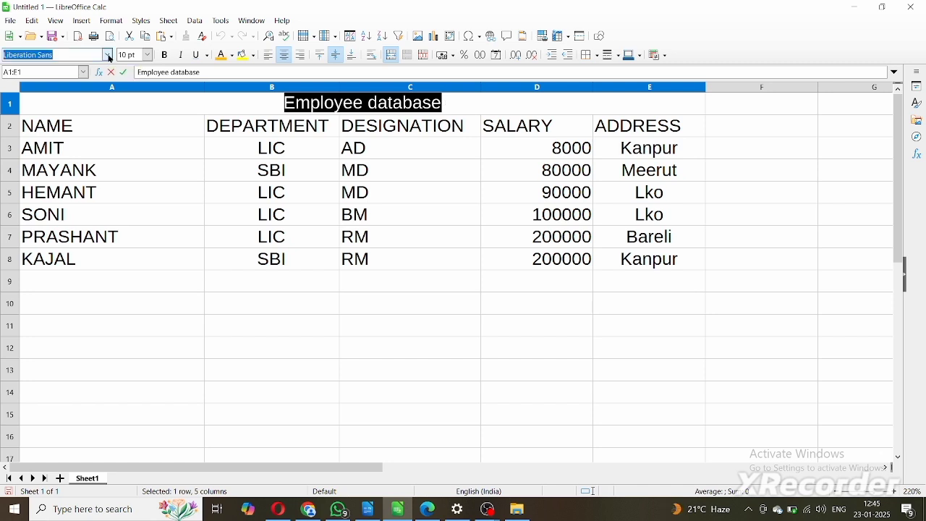
{"action": "left_click", "coordinate": [142, 21]}
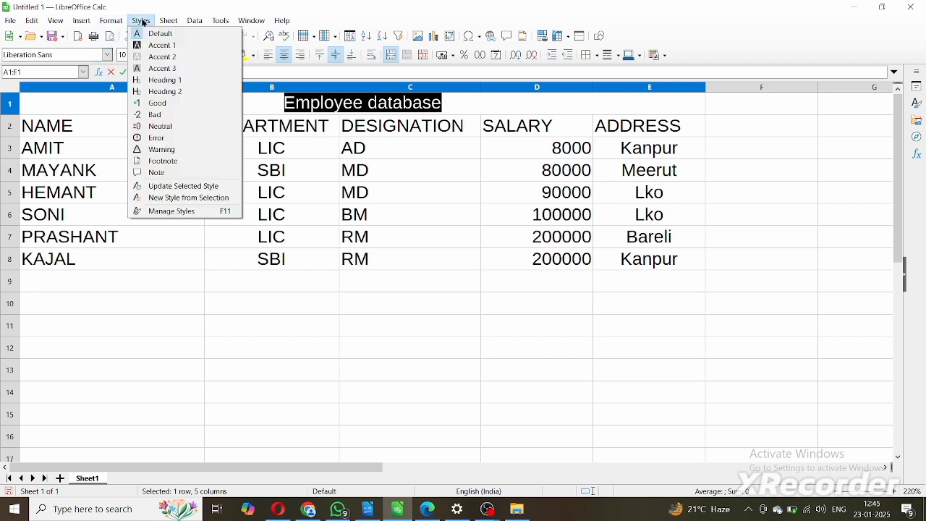
{"action": "left_click", "coordinate": [164, 58]}
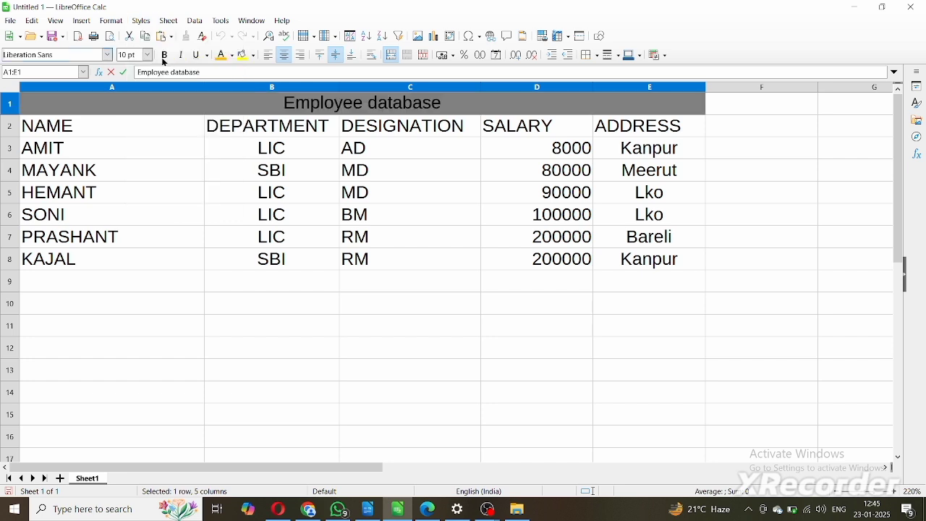
{"action": "left_click", "coordinate": [255, 351]}
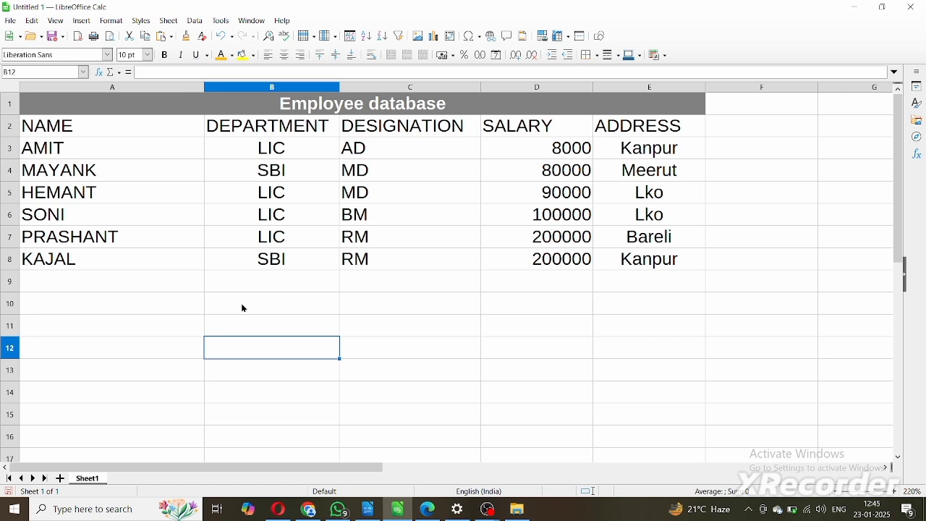
Step: Make the column headings NAME through ADDRESS in cells A2 to E2 bold
{"action": "left_click", "coordinate": [54, 129]}
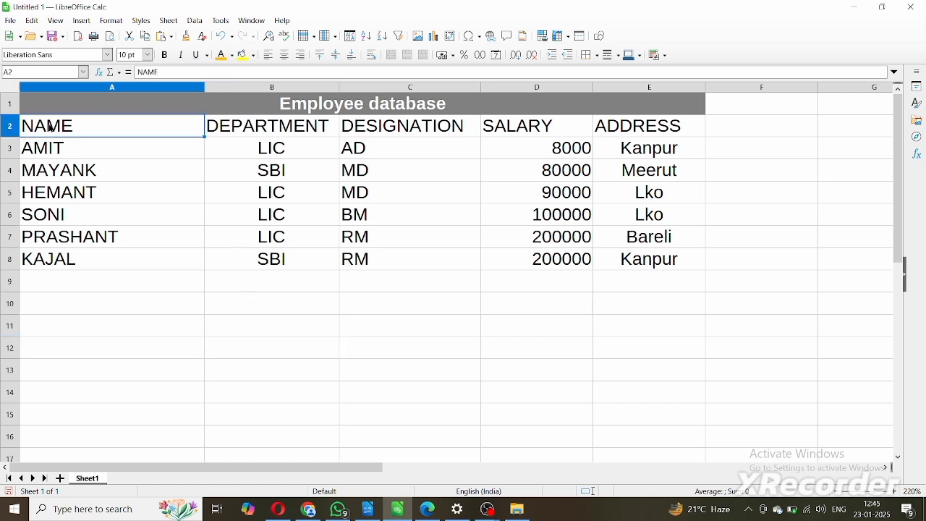
{"action": "left_click", "coordinate": [242, 133]}
{"action": "left_click", "coordinate": [375, 131]}
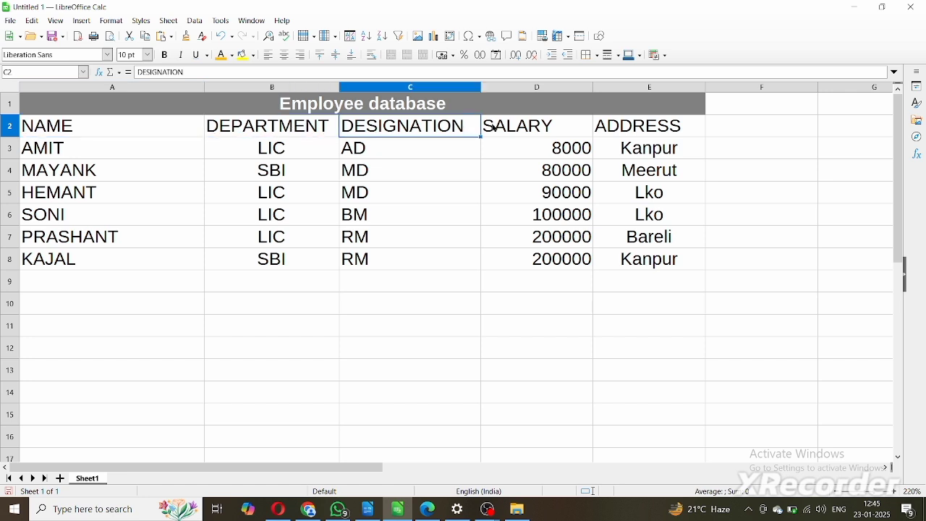
{"action": "left_click", "coordinate": [550, 129]}
{"action": "left_click", "coordinate": [604, 128]}
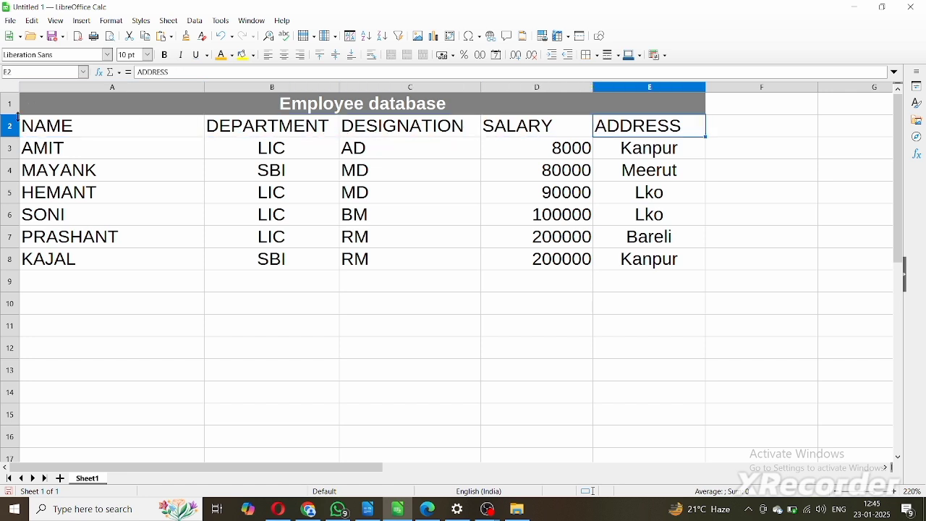
{"action": "left_click_drag", "start_coordinate": [18, 120], "coordinate": [611, 128]}
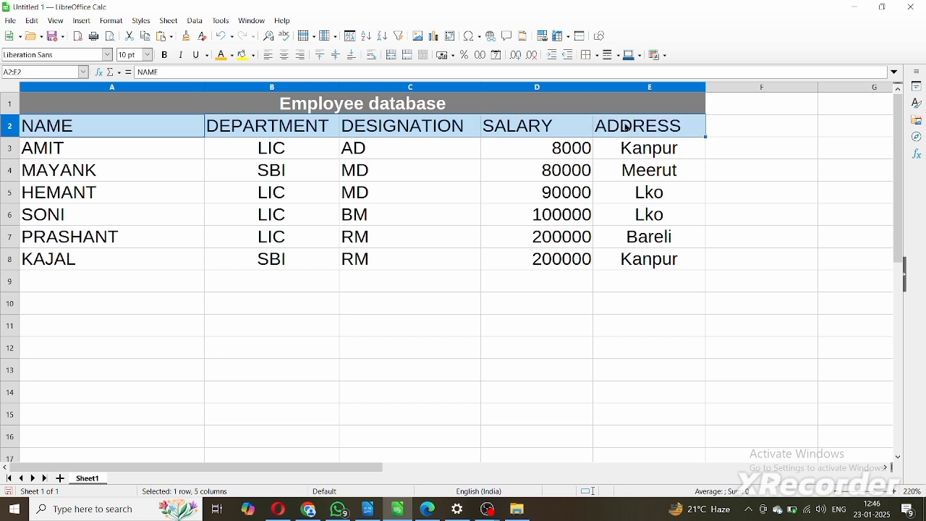
{"action": "left_click", "coordinate": [165, 55]}
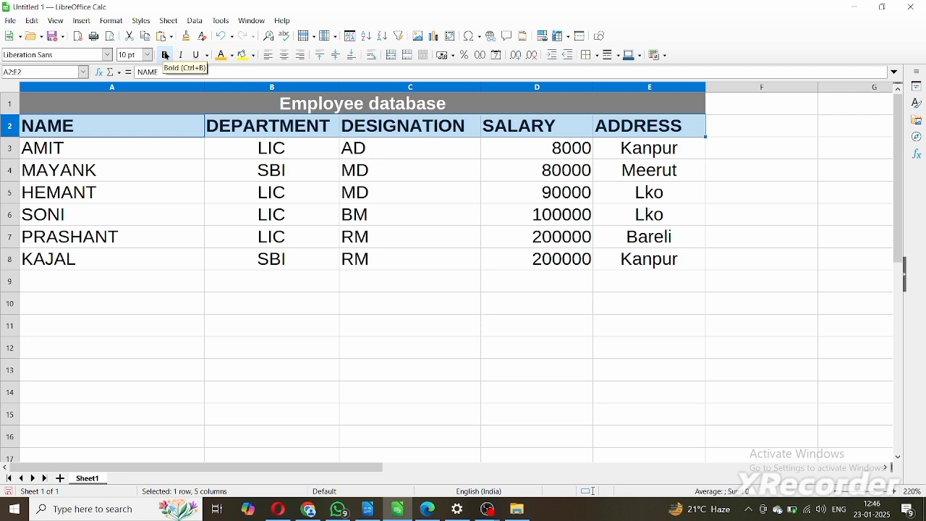
{"action": "left_click", "coordinate": [210, 274]}
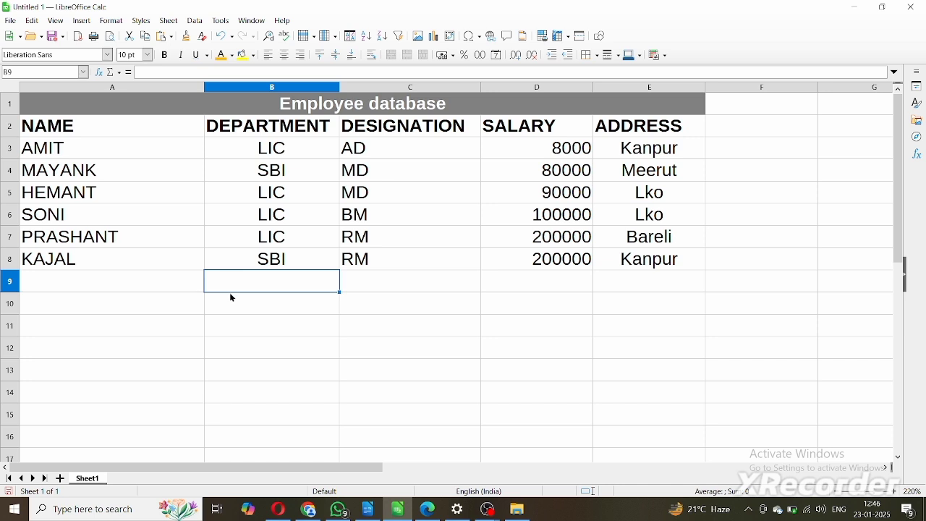
Step: Enter the label "lic" in cell A9 beneath the employee names and align it right
{"action": "mouse_move", "coordinate": [359, 508]}
{"action": "left_click", "coordinate": [183, 287]}
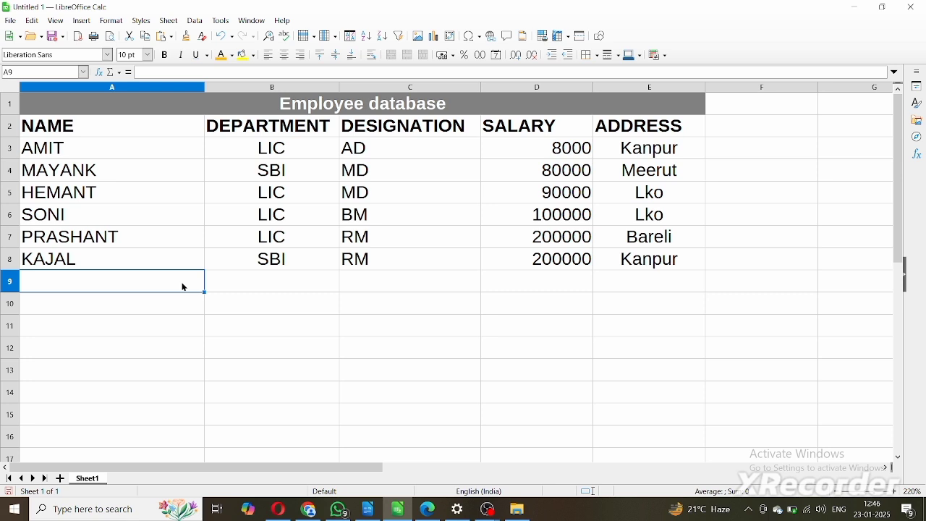
{"action": "type", "text": "lic"}
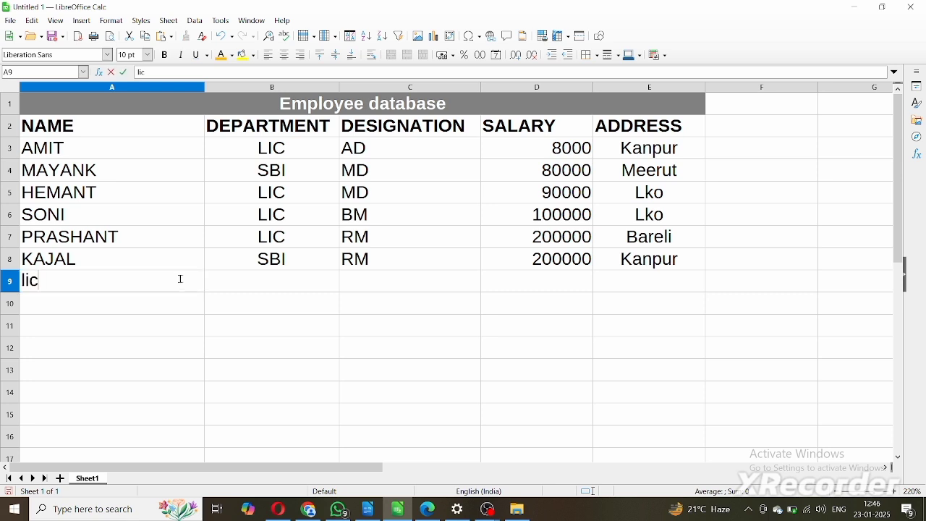
{"action": "key", "text": "BackSpace"}
{"action": "key", "text": "BackSpace"}
{"action": "key", "text": "BackSpace"}
{"action": "type", "text": "R"}
{"action": "key", "text": "BackSpace"}
{"action": "type", "text": "R"}
{"action": "key", "text": "BackSpace"}
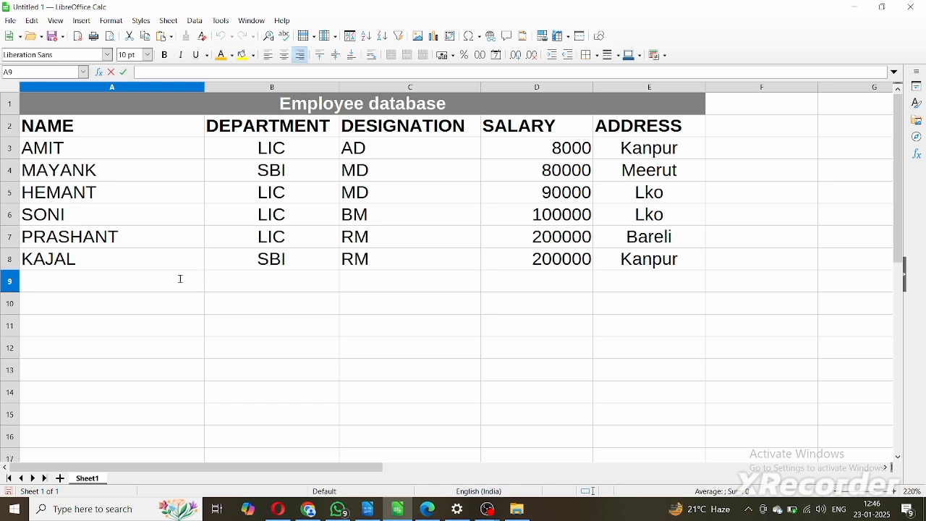
{"action": "type", "text": "lic"}
{"action": "key", "text": "Return"}
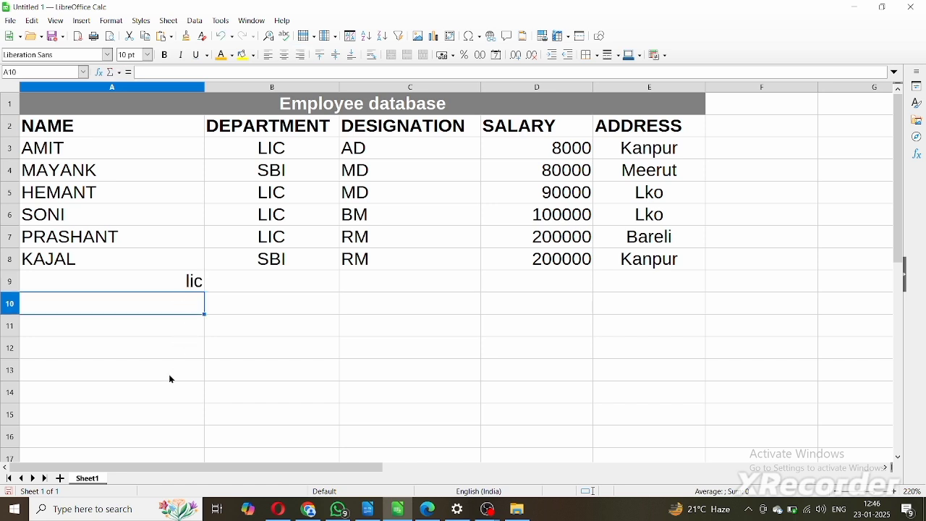
Step: Enter the label "sbi" in cell A10 and align it right
{"action": "type", "text": "sbi"}
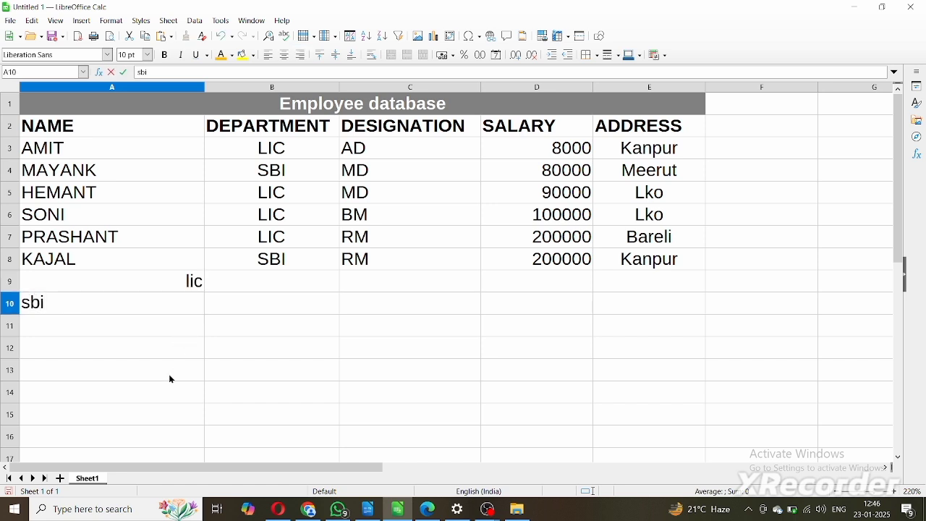
{"action": "key", "text": "Return"}
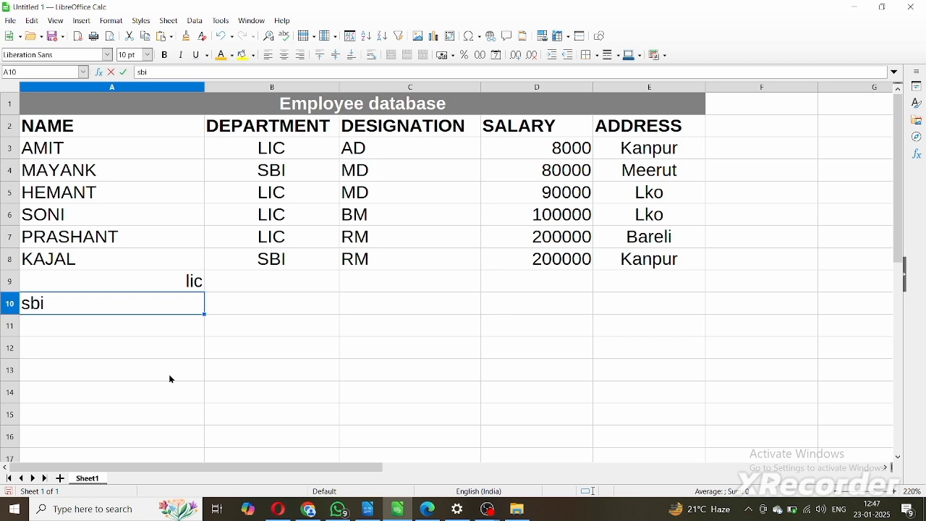
{"action": "key", "text": "ctrl+r"}
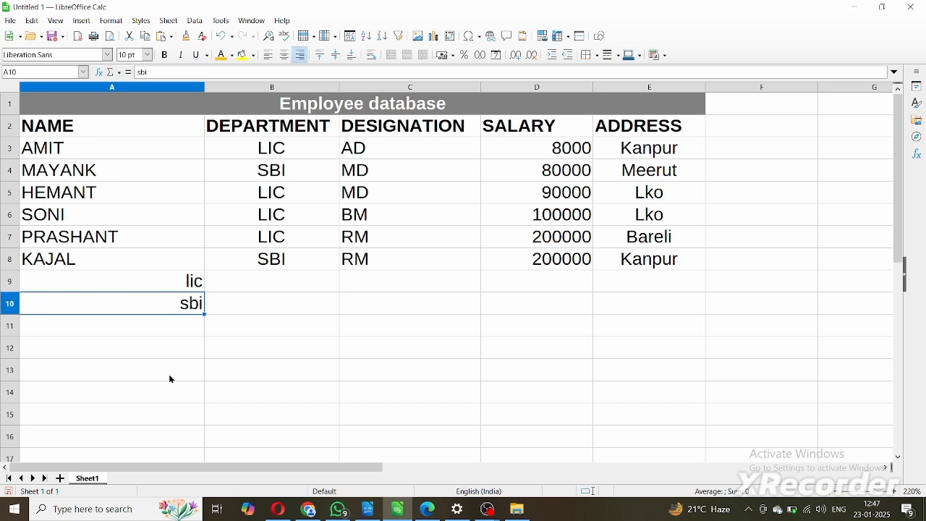
Step: Begin a COUNTIF formula in cell B9 with the department cells B3:B8 as its range
{"action": "left_click", "coordinate": [225, 287]}
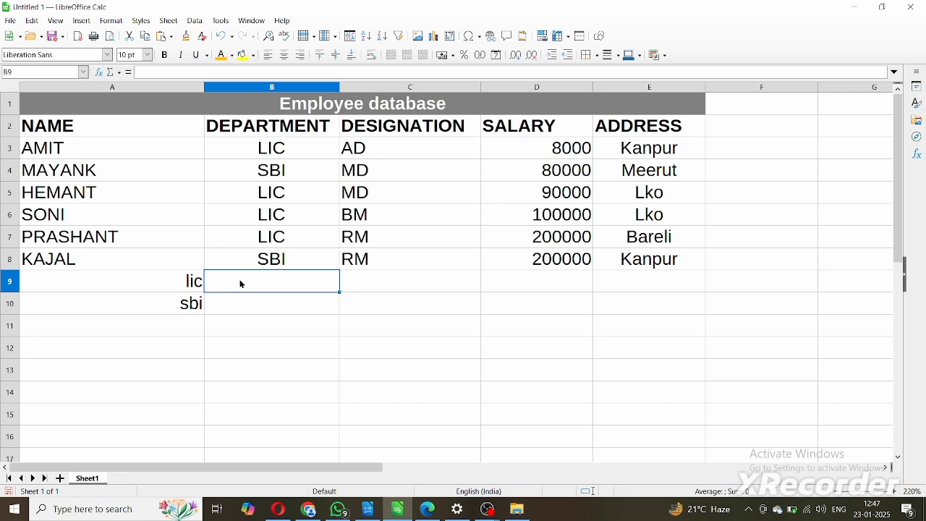
{"action": "type", "text": "="}
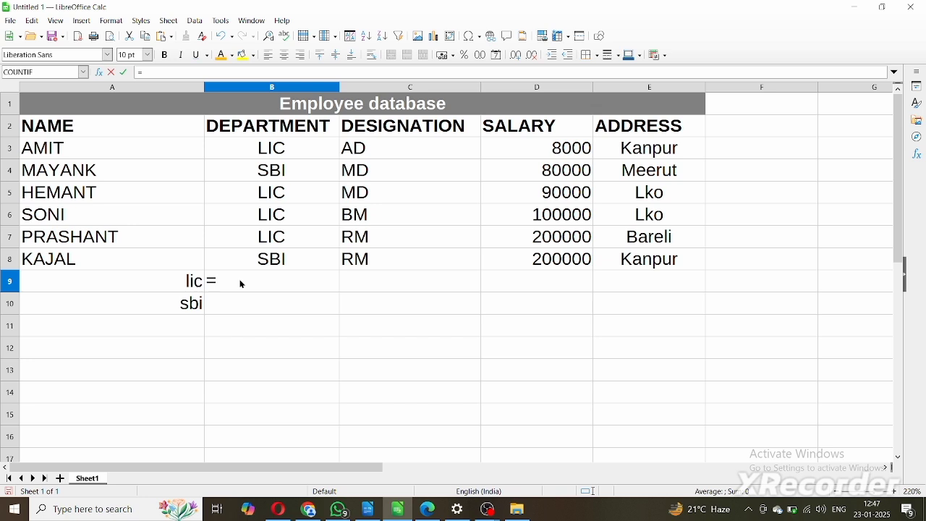
{"action": "type", "text": "cou"}
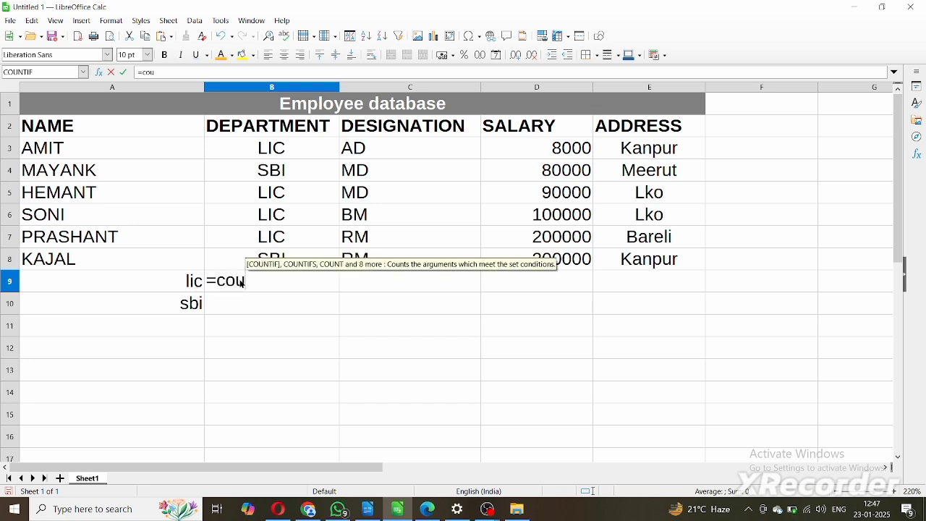
{"action": "type", "text": "ntif"}
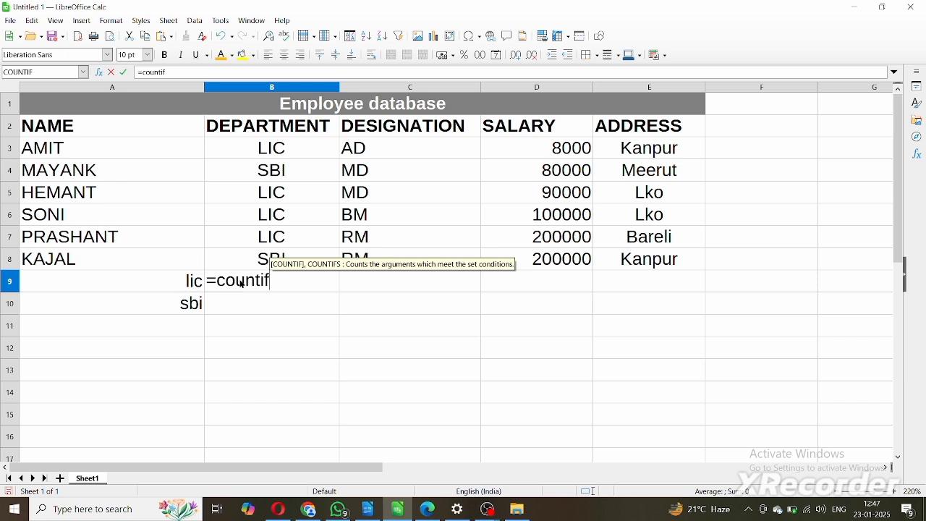
{"action": "type", "text": "("}
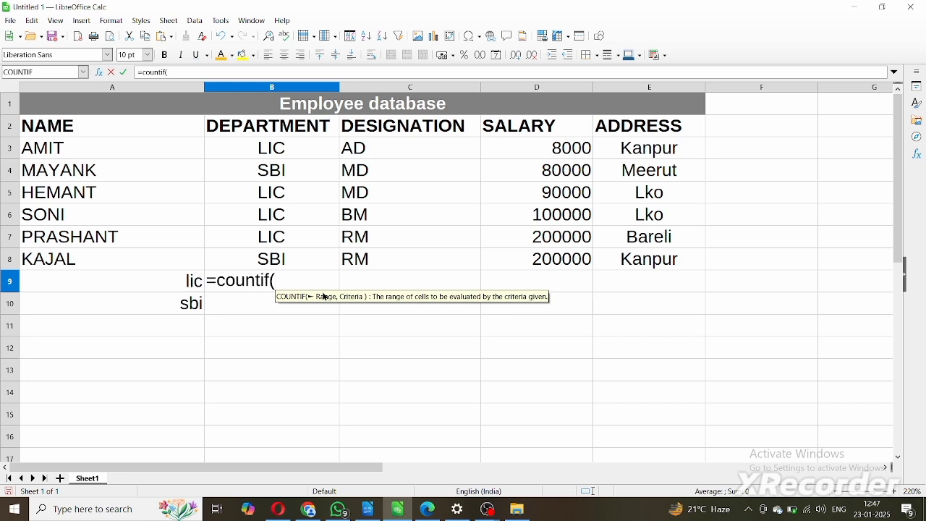
{"action": "left_click_drag", "start_coordinate": [270, 150], "coordinate": [283, 260]}
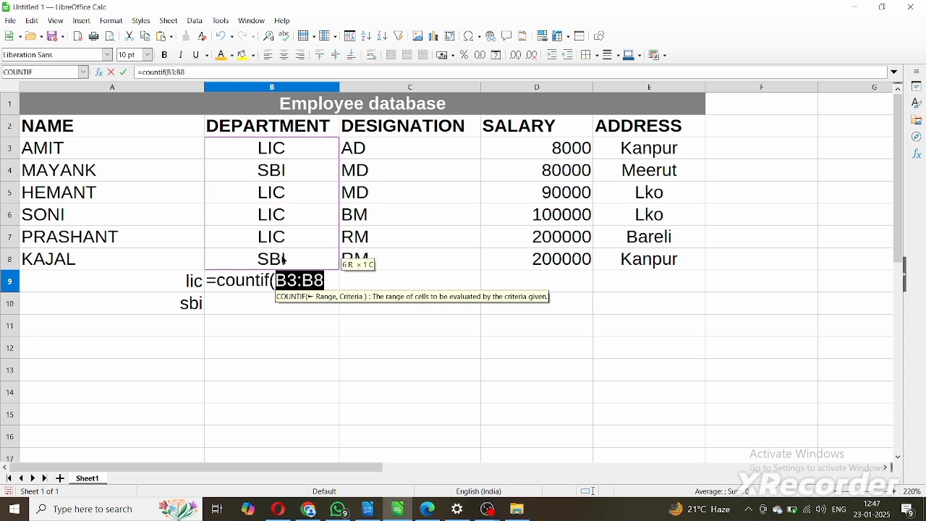
{"action": "type", "text": ","}
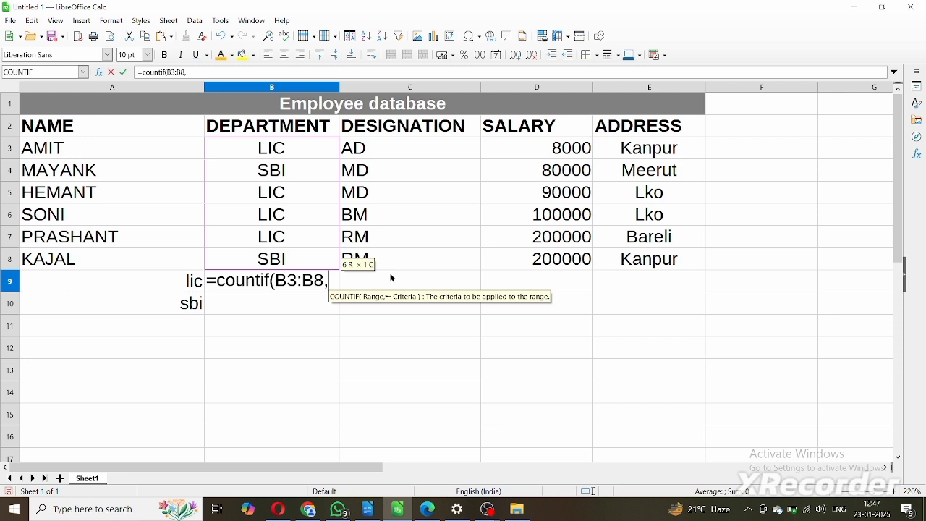
{"action": "type", "text": "\""}
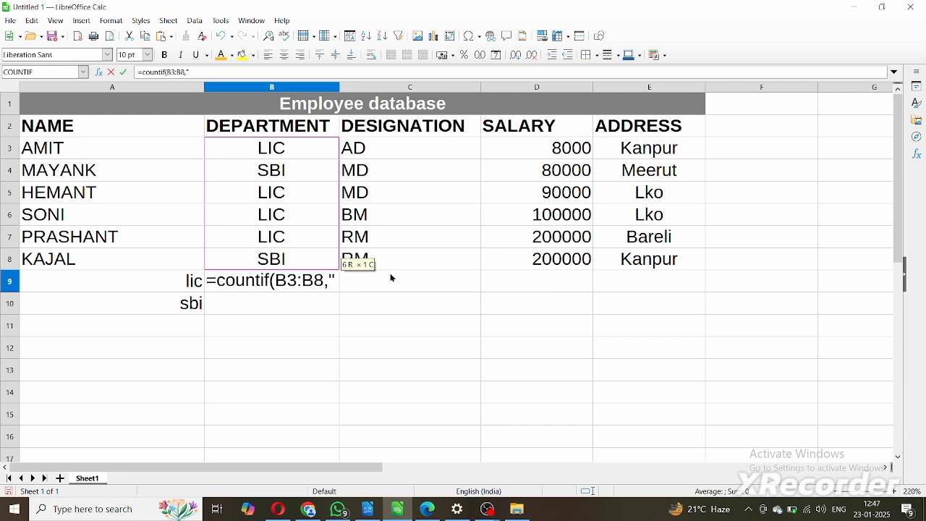
{"action": "type", "text": "lic=="}
{"action": "key", "text": "BackSpace"}
{"action": "key", "text": "BackSpace"}
{"action": "key", "text": "BackSpace"}
{"action": "key", "text": "BackSpace"}
{"action": "key", "text": "BackSpace"}
{"action": "key", "text": "BackSpace"}
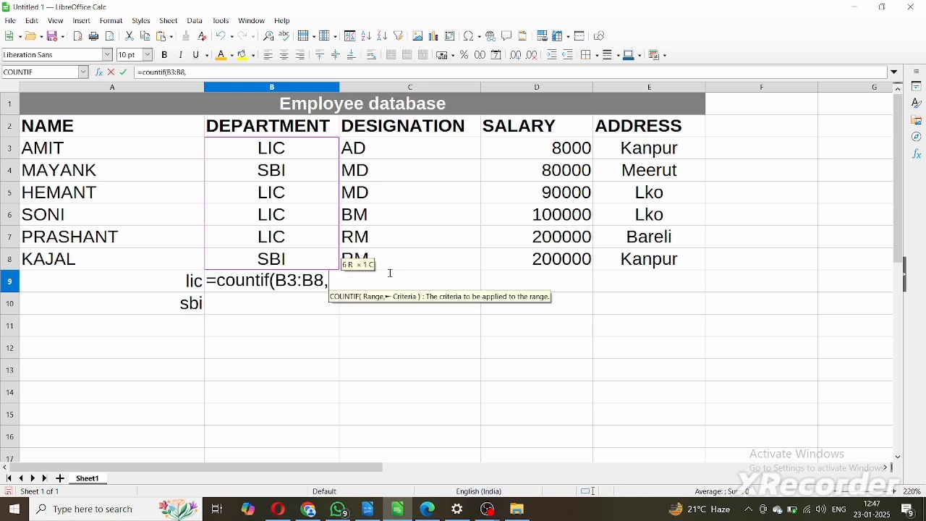
Step: Complete the COUNTIF formula in B9 with cell A9 as the criterion, giving =countif(B3:B8,A9)
{"action": "left_click", "coordinate": [190, 289]}
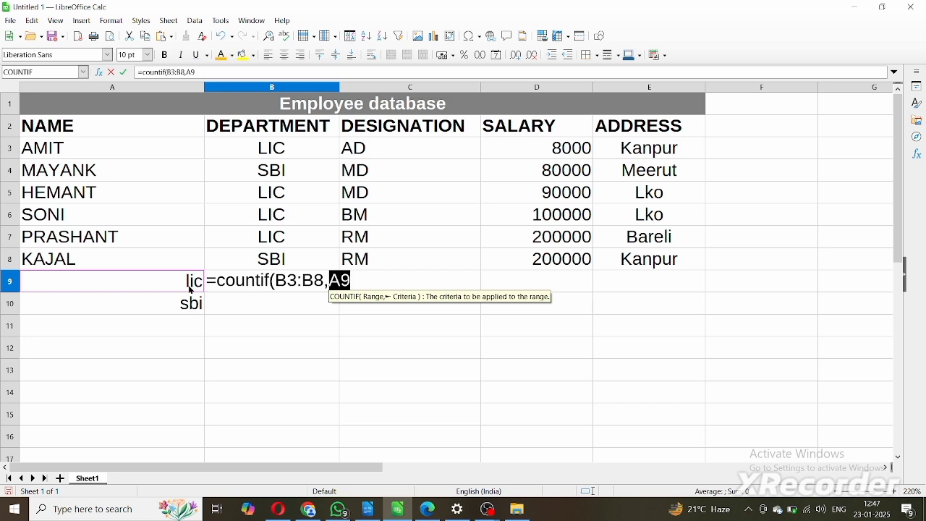
{"action": "type", "text": ")"}
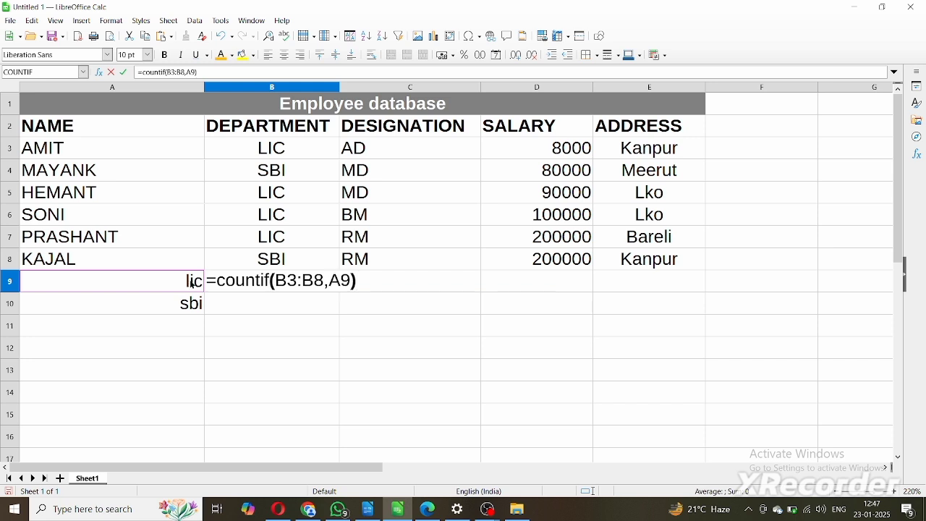
{"action": "key", "text": "Return"}
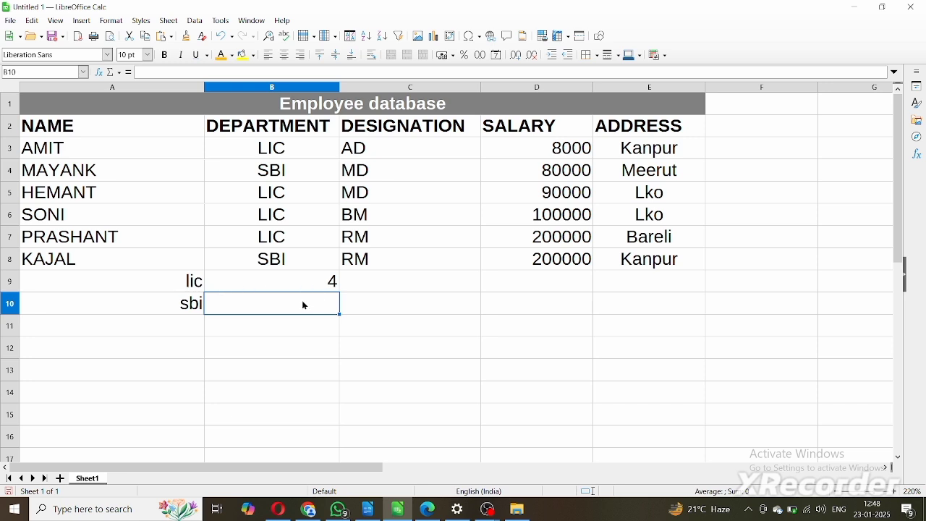
Step: Count the SBI employees in cell B10 with the formula =countif(B3:B8,A10)
{"action": "type", "text": "="}
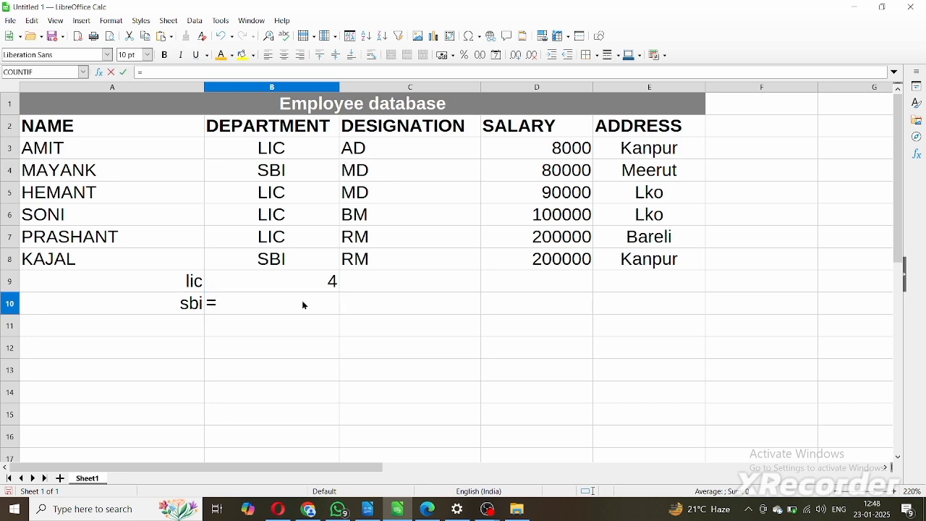
{"action": "type", "text": "count"}
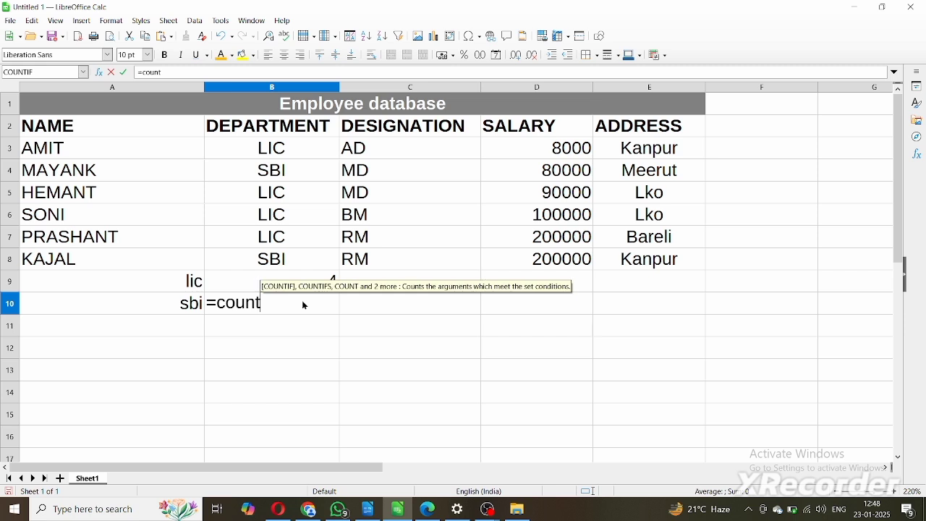
{"action": "type", "text": "if("}
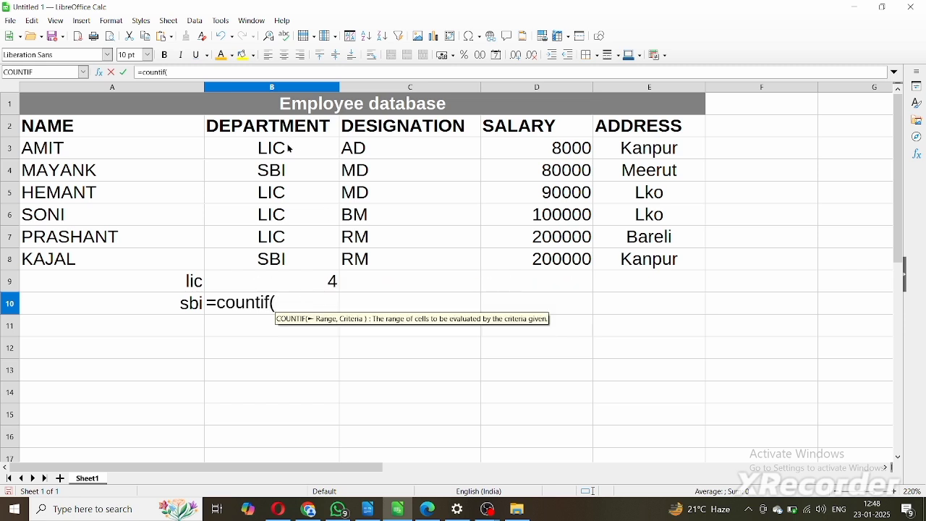
{"action": "left_click_drag", "start_coordinate": [289, 148], "coordinate": [282, 263]}
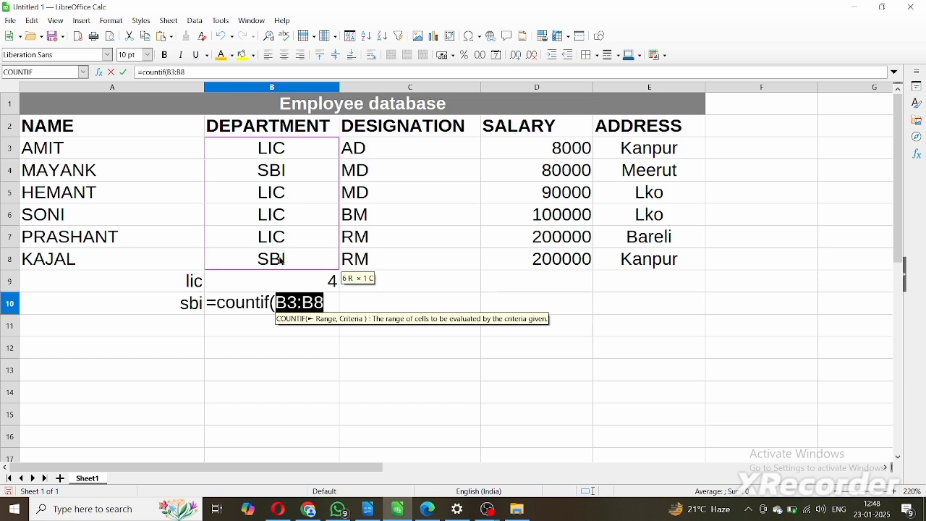
{"action": "type", "text": ","}
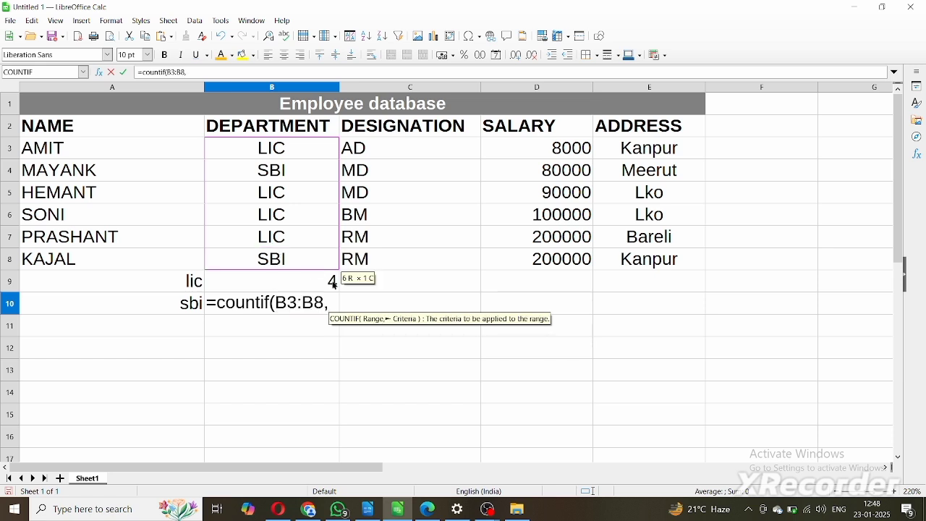
{"action": "left_click", "coordinate": [199, 308]}
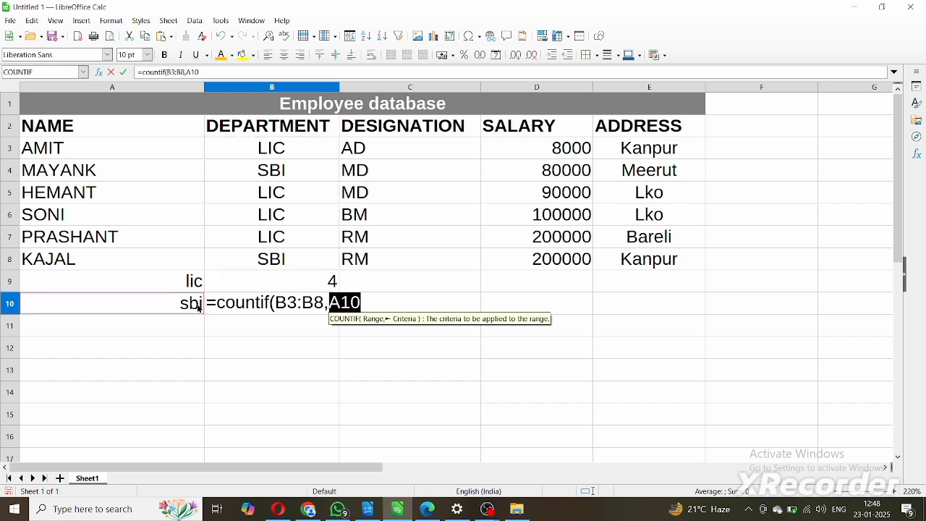
{"action": "type", "text": ")"}
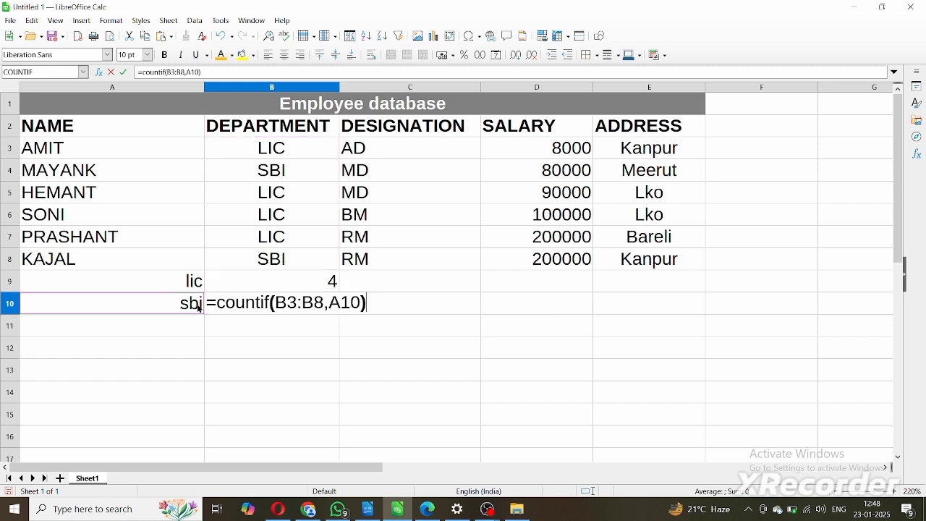
{"action": "key", "text": "Return"}
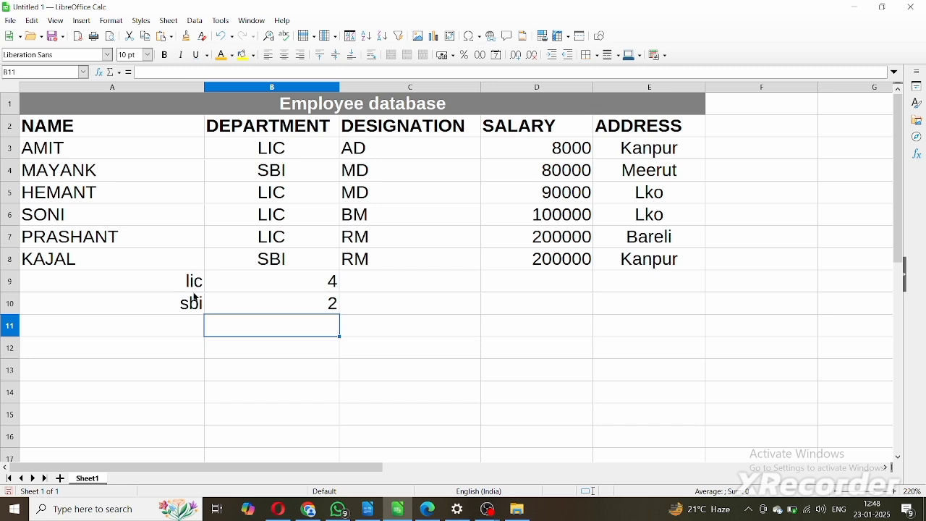
Step: Begin a second COUNTIF formula in cell B12 with the department cells B3:B8 as its range
{"action": "left_click", "coordinate": [212, 349]}
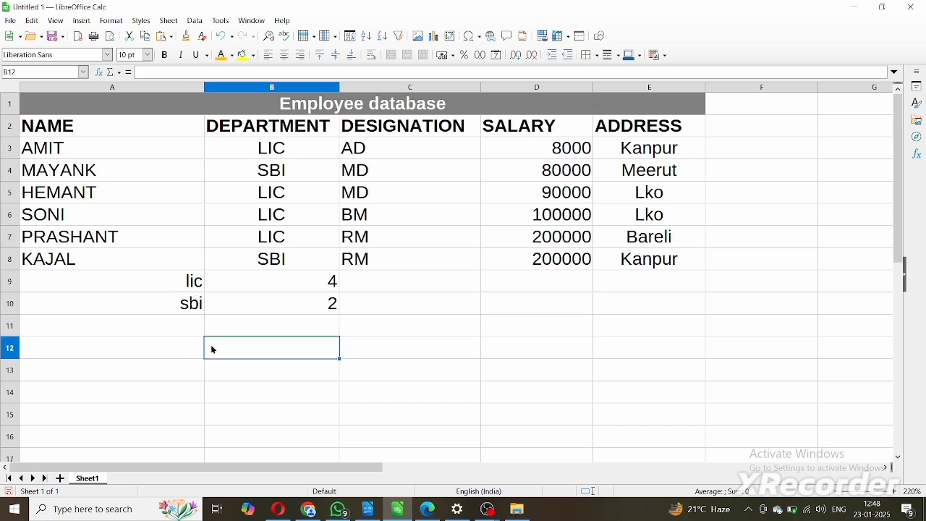
{"action": "type", "text": "="}
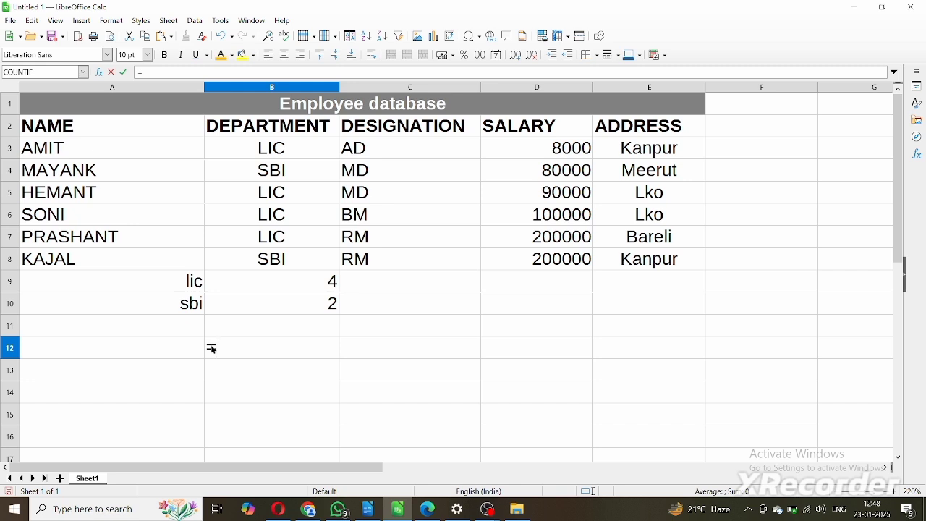
{"action": "type", "text": "cou"}
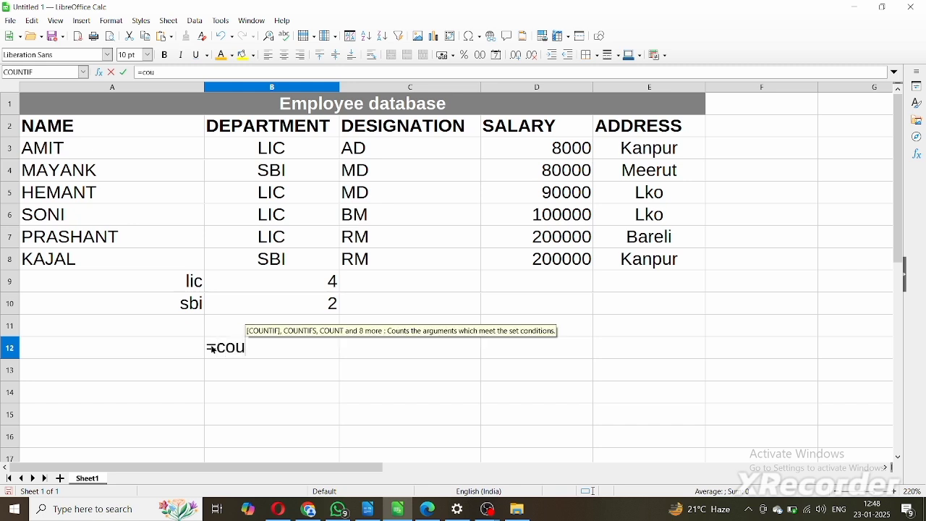
{"action": "type", "text": "t"}
{"action": "key", "text": "BackSpace"}
{"action": "key", "text": "BackSpace"}
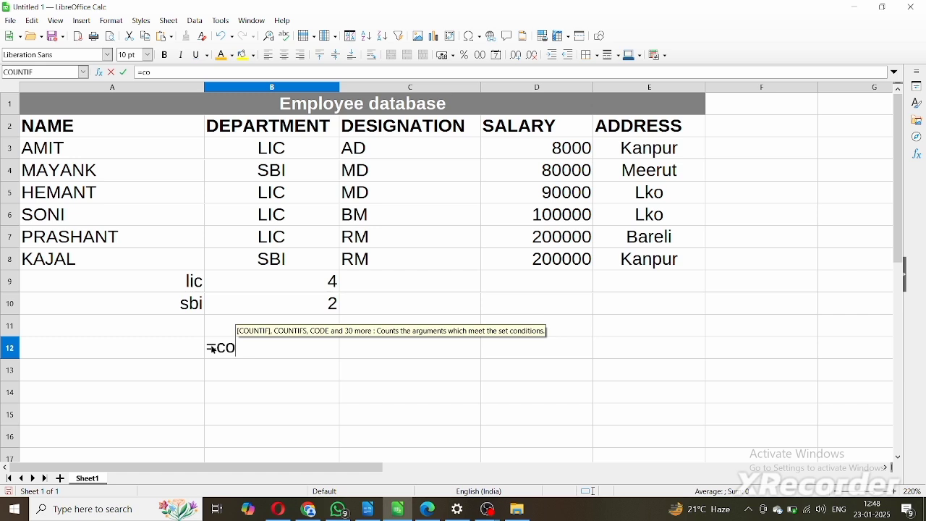
{"action": "type", "text": "untif"}
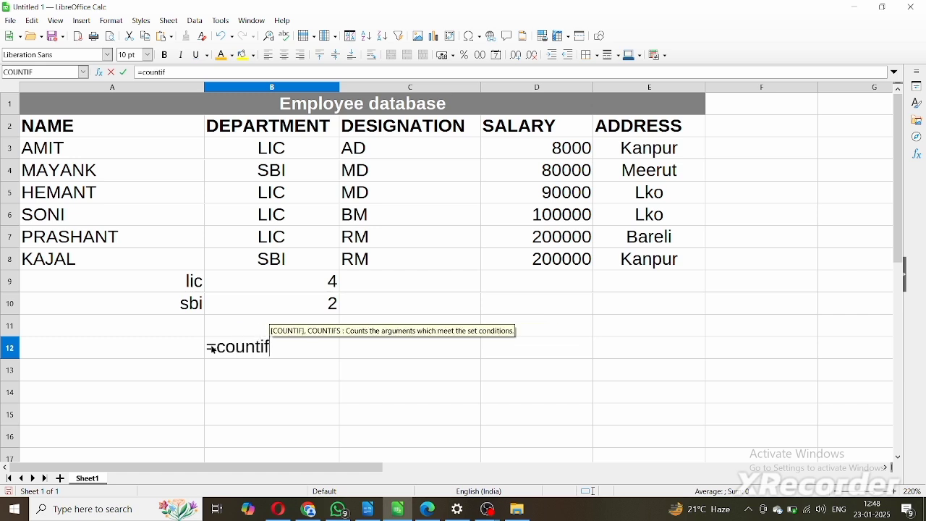
{"action": "type", "text": "("}
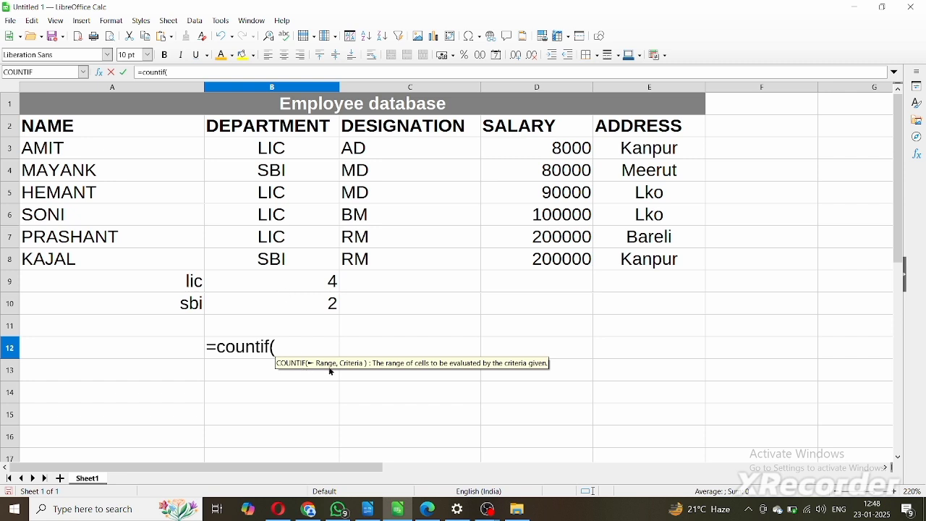
{"action": "left_click_drag", "start_coordinate": [262, 150], "coordinate": [267, 259]}
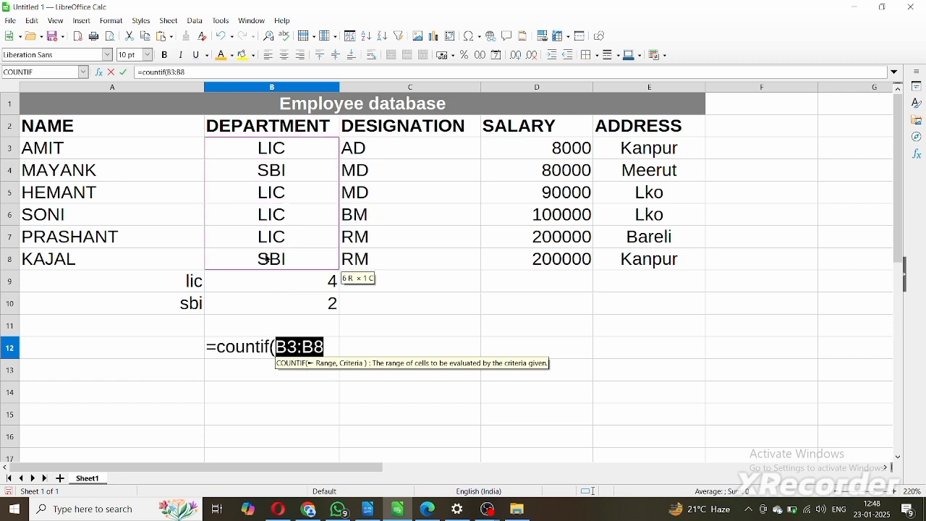
{"action": "type", "text": ","}
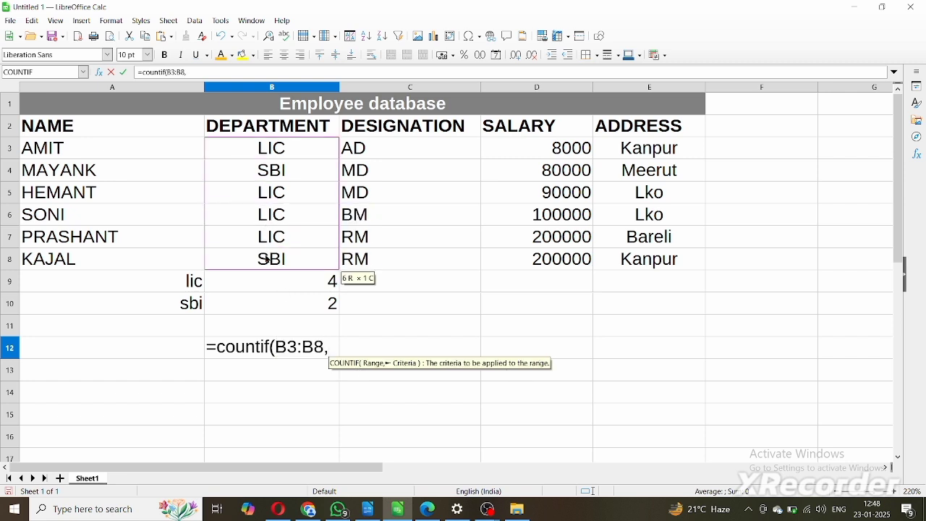
Step: Complete the COUNTIF formula in B12 with the quoted text criterion "lic", giving =countif(B3:B8,"lic")
{"action": "type", "text": "lic"}
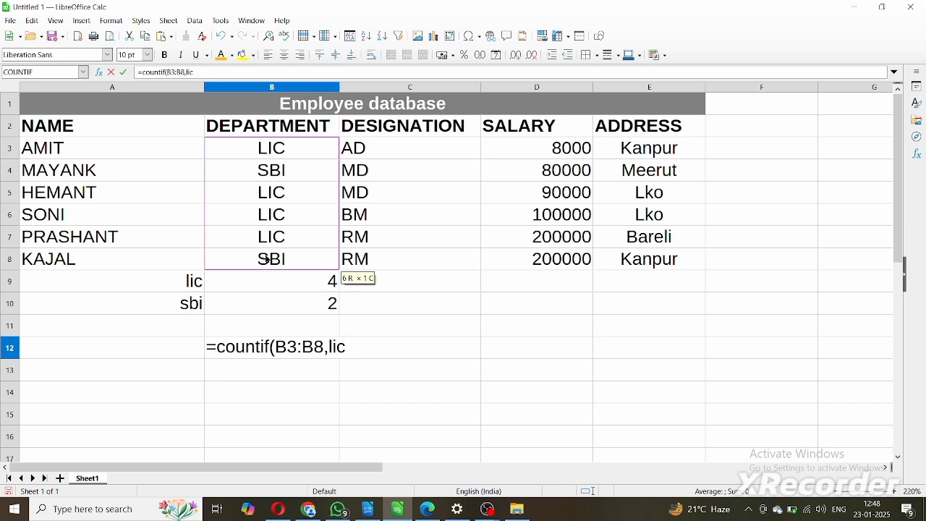
{"action": "type", "text": "\""}
{"action": "key", "text": "Left"}
{"action": "key", "text": "BackSpace"}
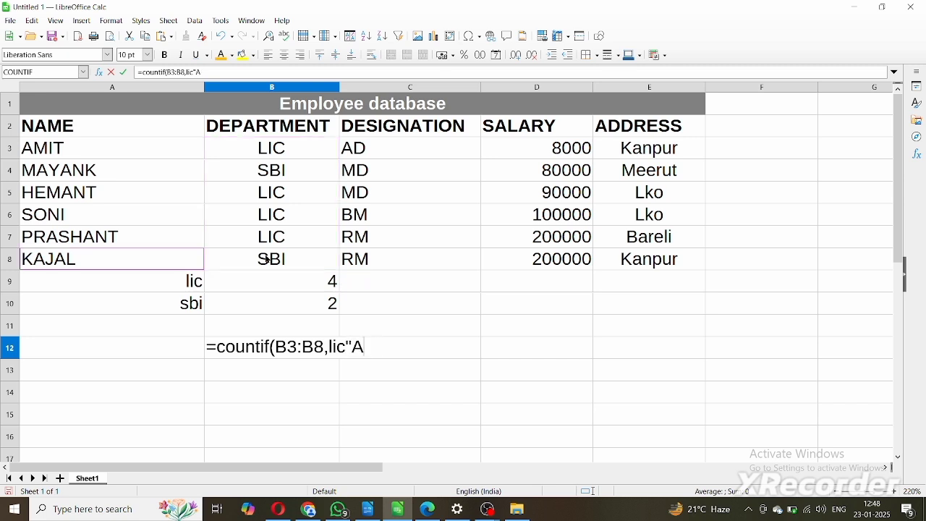
{"action": "key", "text": "BackSpace"}
{"action": "left_click", "coordinate": [328, 346]}
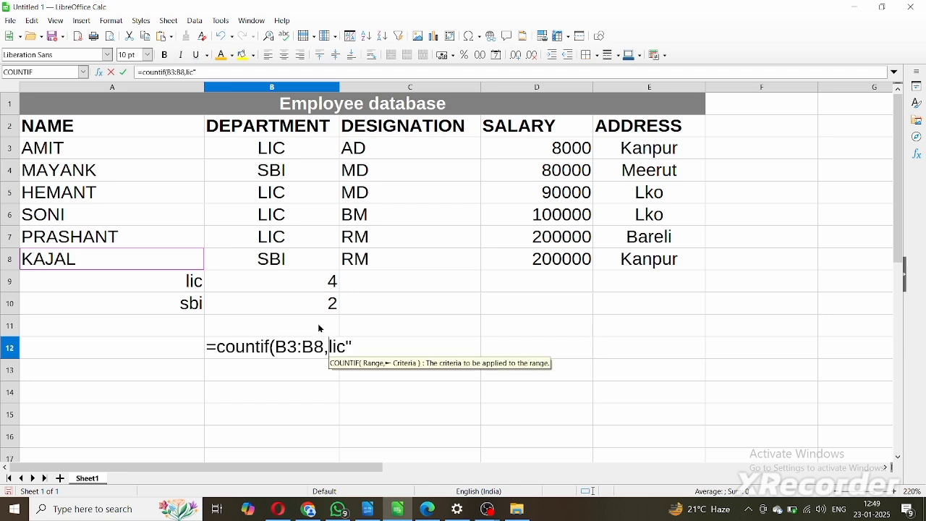
{"action": "type", "text": "\""}
{"action": "key", "text": "Right"}
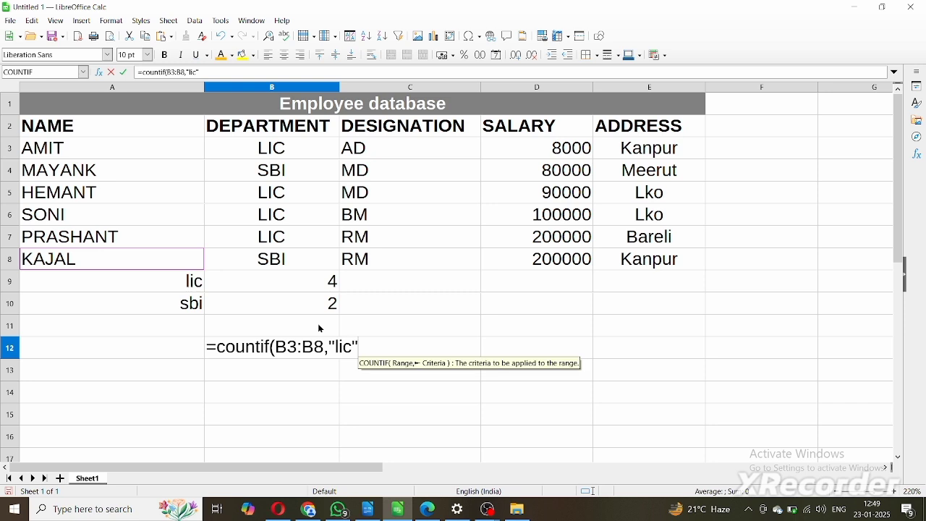
{"action": "type", "text": ")"}
{"action": "key", "text": "Return"}
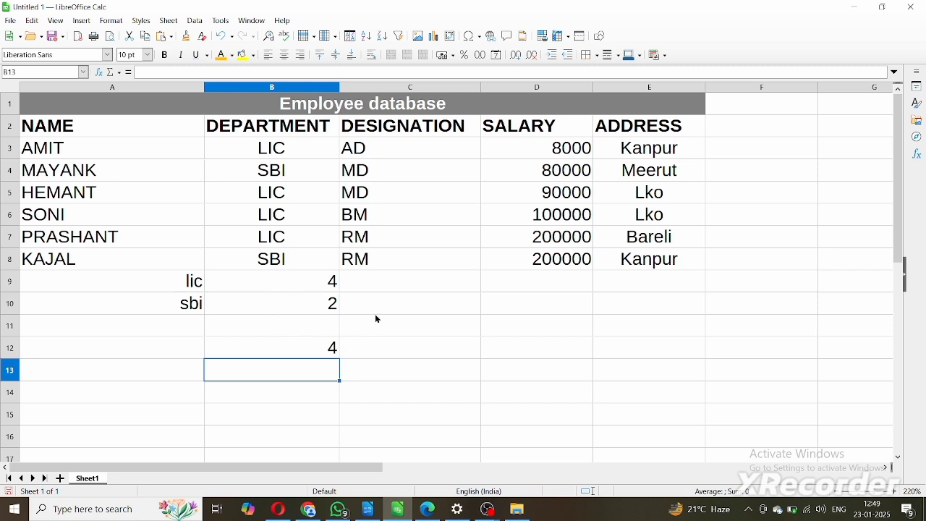
Step: Make the labels in A9:A10 bold and give these cells a black background
{"action": "left_click_drag", "start_coordinate": [150, 284], "coordinate": [145, 312]}
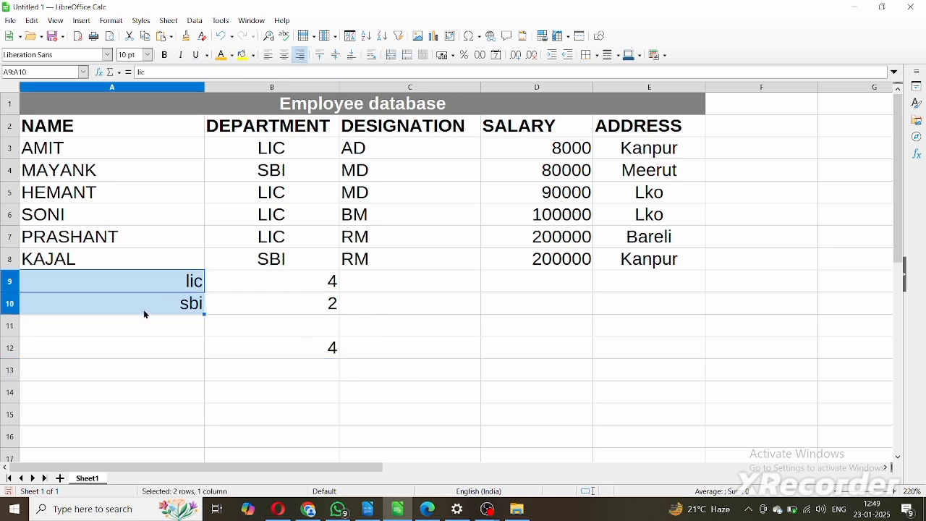
{"action": "left_click", "coordinate": [165, 55]}
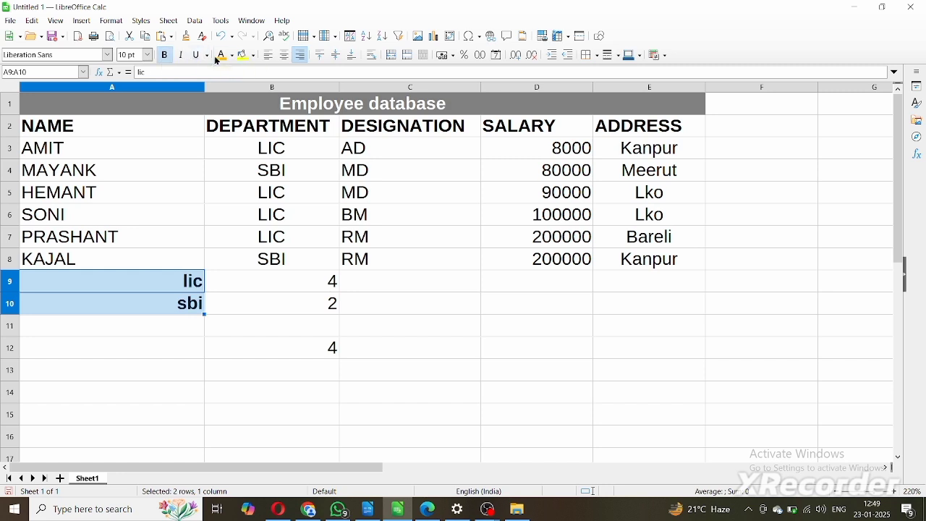
{"action": "left_click", "coordinate": [252, 58]}
{"action": "left_click", "coordinate": [244, 123]}
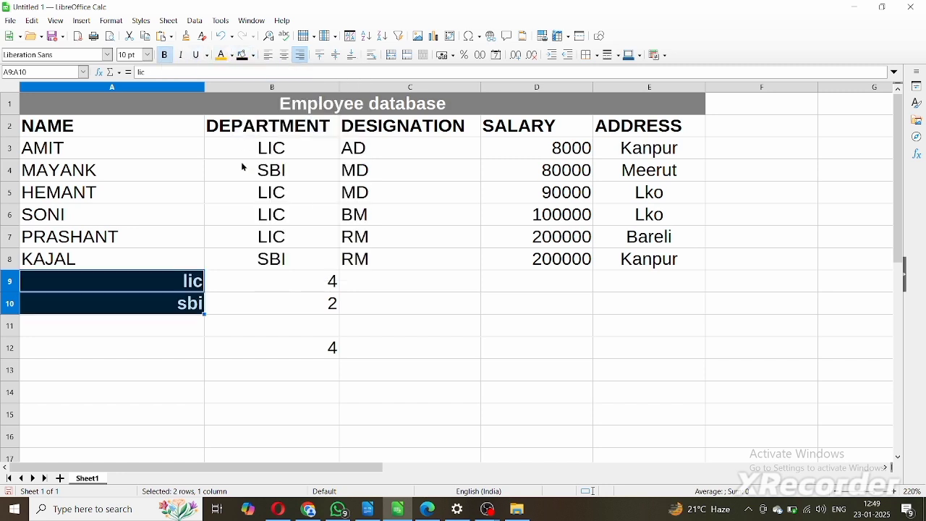
{"action": "left_click", "coordinate": [248, 312]}
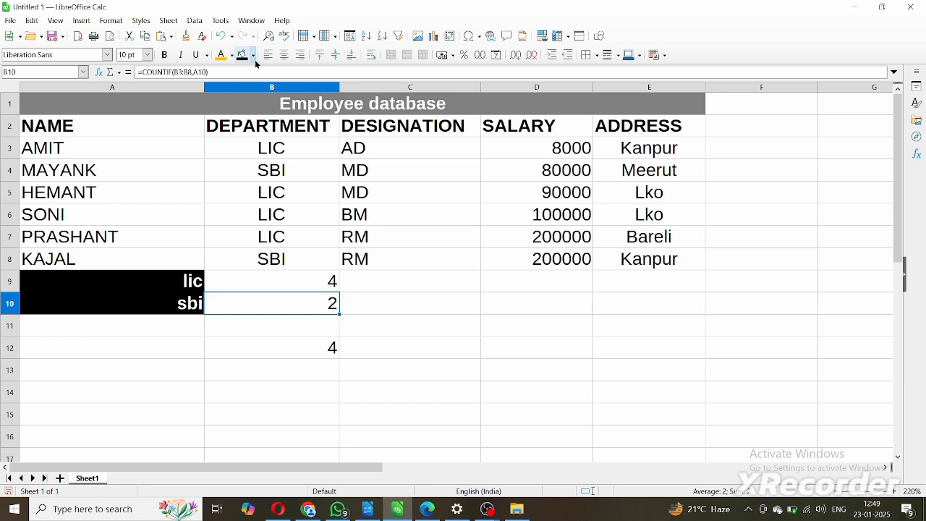
Step: Change the background color of the label cells A9:A10 to red
{"action": "left_click_drag", "start_coordinate": [100, 276], "coordinate": [103, 301]}
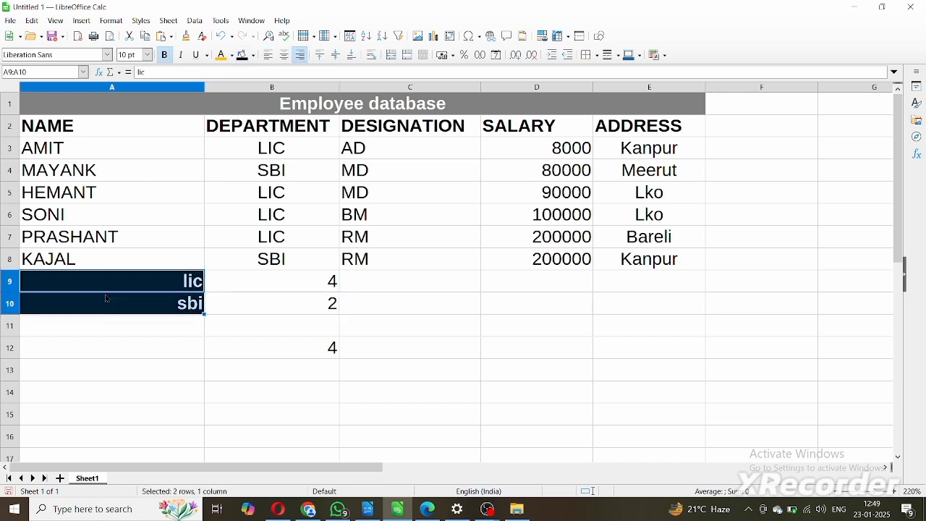
{"action": "left_click", "coordinate": [253, 55]}
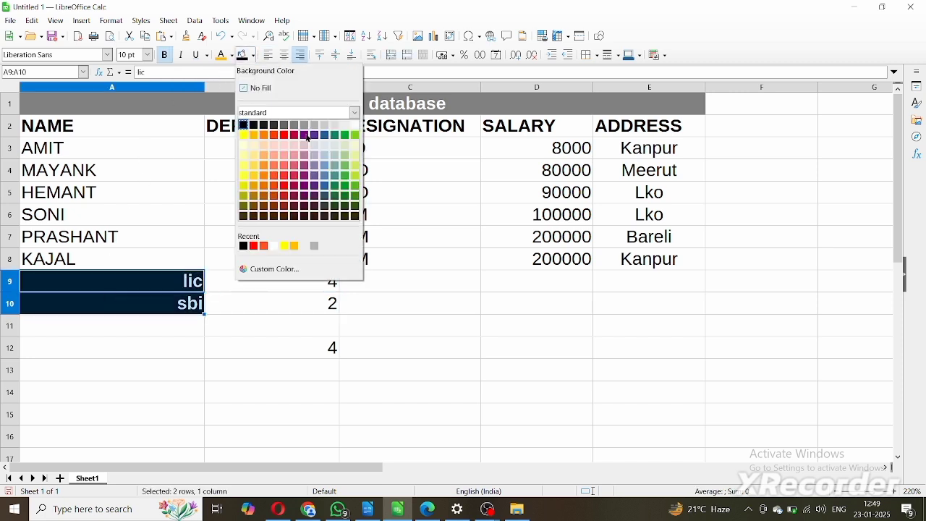
{"action": "left_click", "coordinate": [288, 139]}
{"action": "left_click", "coordinate": [260, 286]}
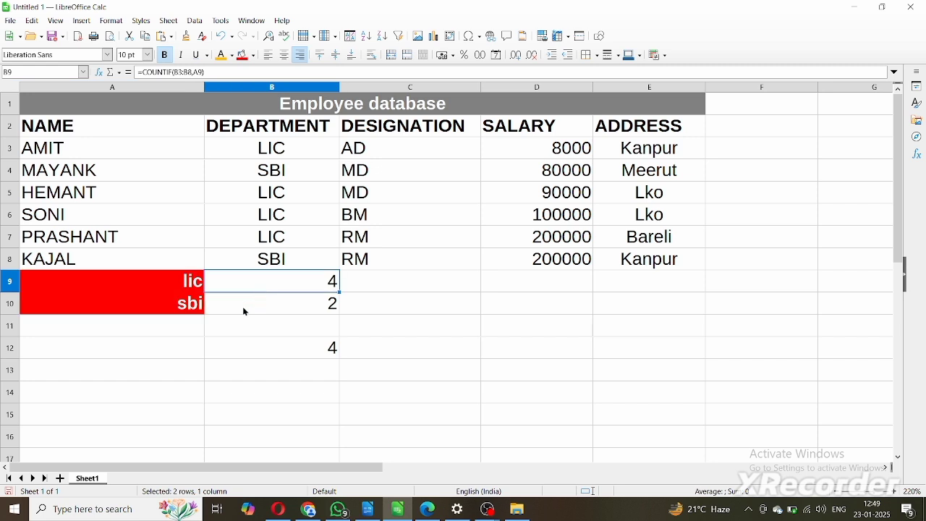
Step: Cut the extra COUNTIF formula out of cell B12
{"action": "left_click", "coordinate": [325, 346]}
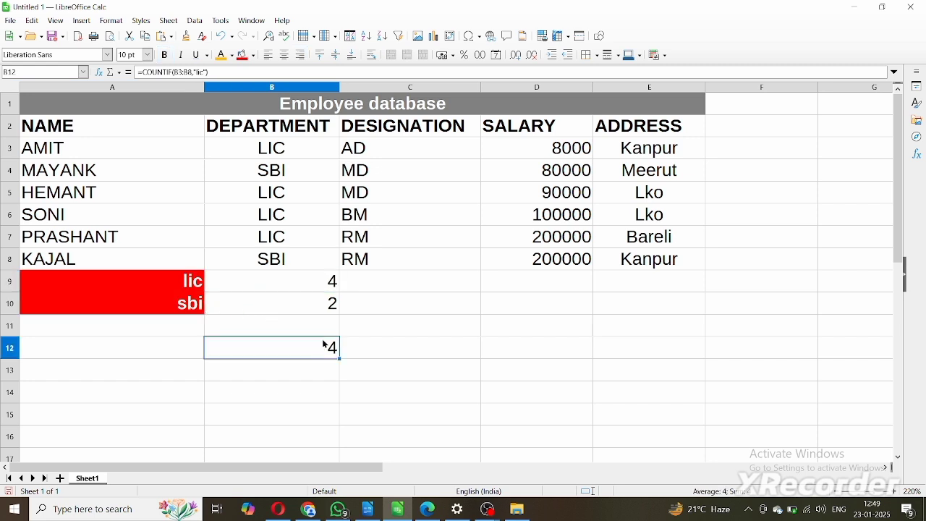
{"action": "key", "text": "ctrl+x"}
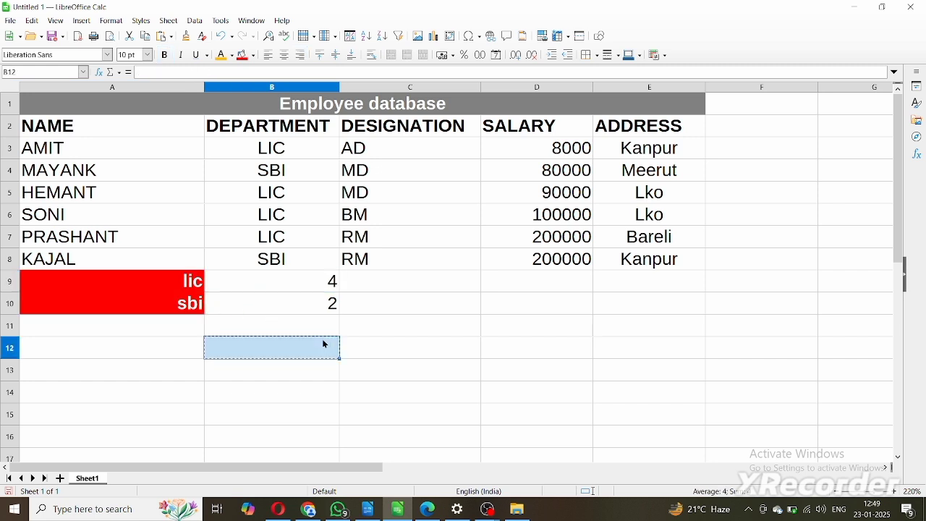
{"action": "double_click", "coordinate": [408, 311]}
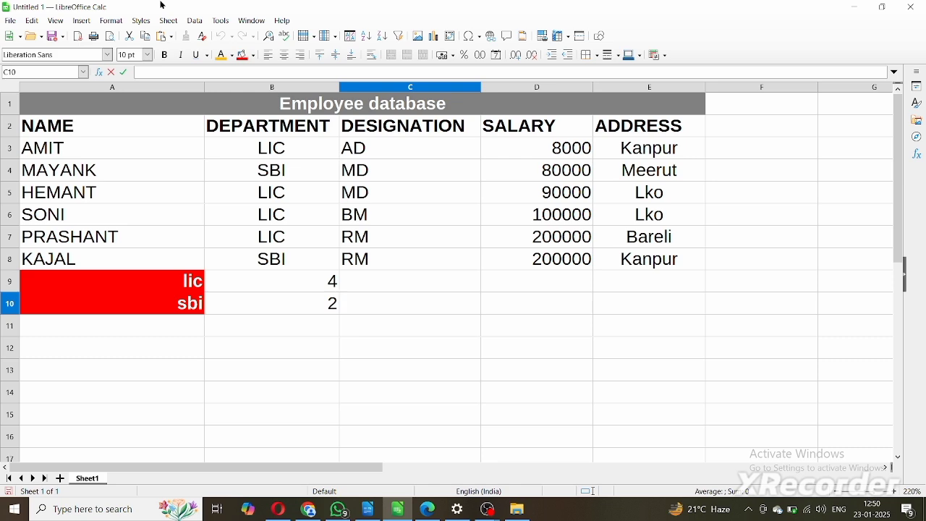
Step: Switch to the Writer exercise document, highlight task (d) on salaries greater than 120000, and return to the Calc sheet
{"action": "left_click", "coordinate": [367, 508]}
{"action": "scroll", "coordinate": [336, 428], "scroll_direction": "down", "scroll_amount": 2}
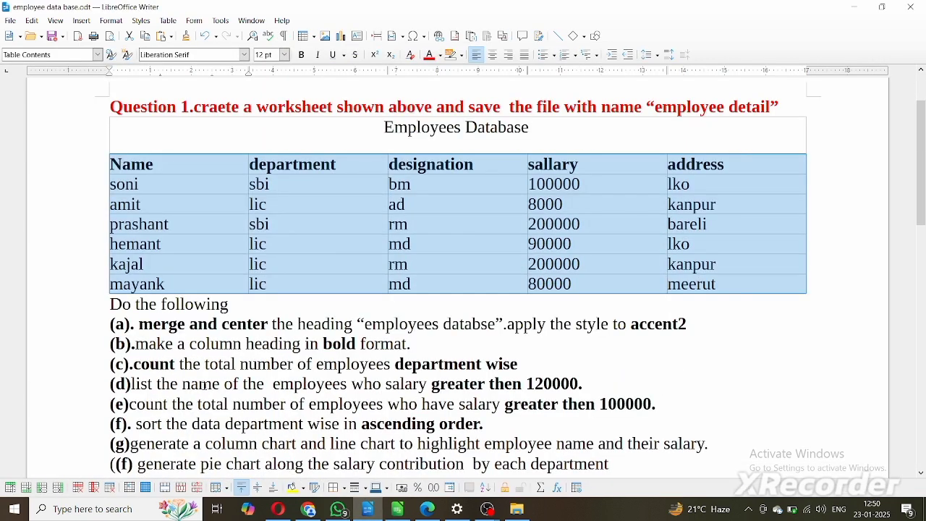
{"action": "left_click_drag", "start_coordinate": [134, 384], "coordinate": [583, 385]}
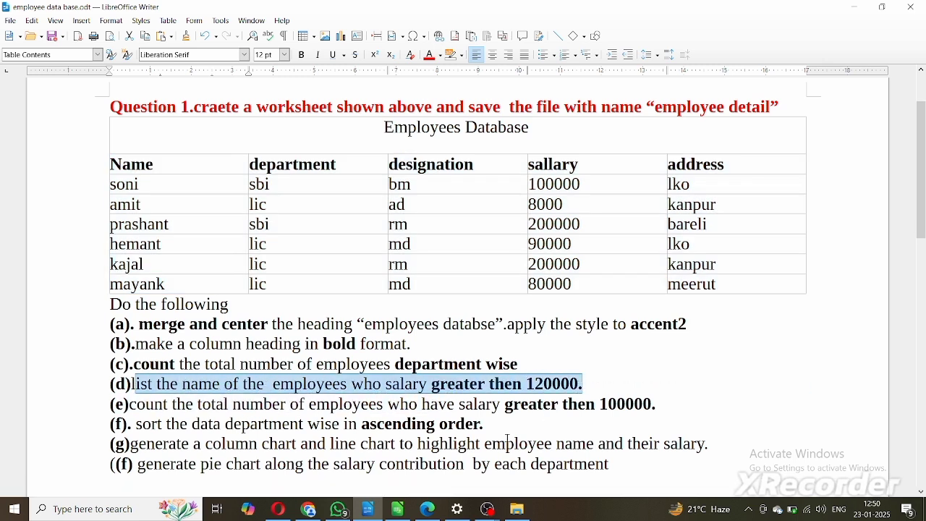
{"action": "key", "text": "alt+Tab"}
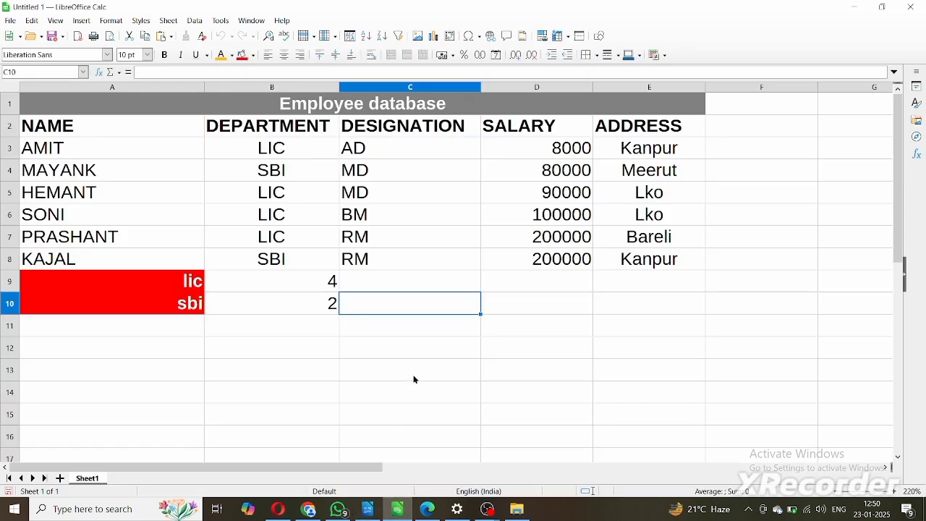
Step: Enter the array formula =FILTER(A3:A8,D3:D8>120000) in cell C12 to list the employees whose salary exceeds 120000
{"action": "left_click", "coordinate": [407, 346]}
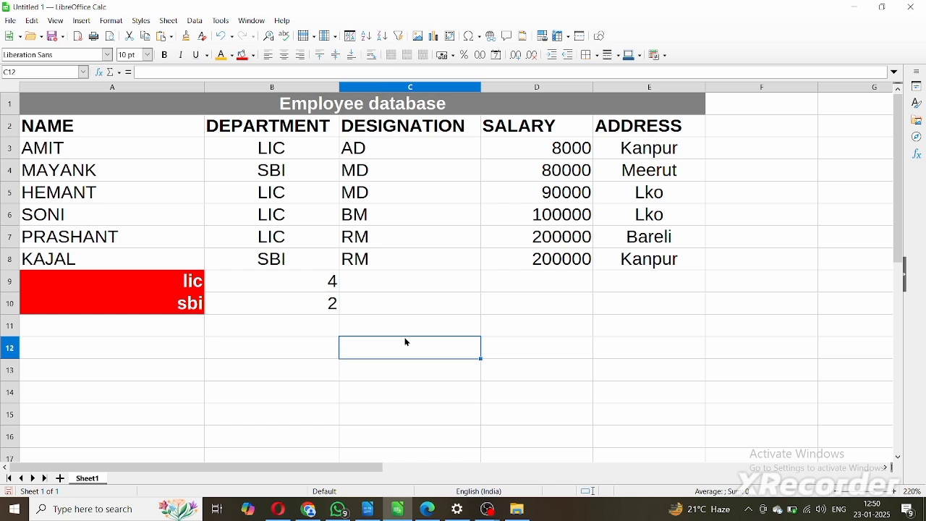
{"action": "type", "text": "="}
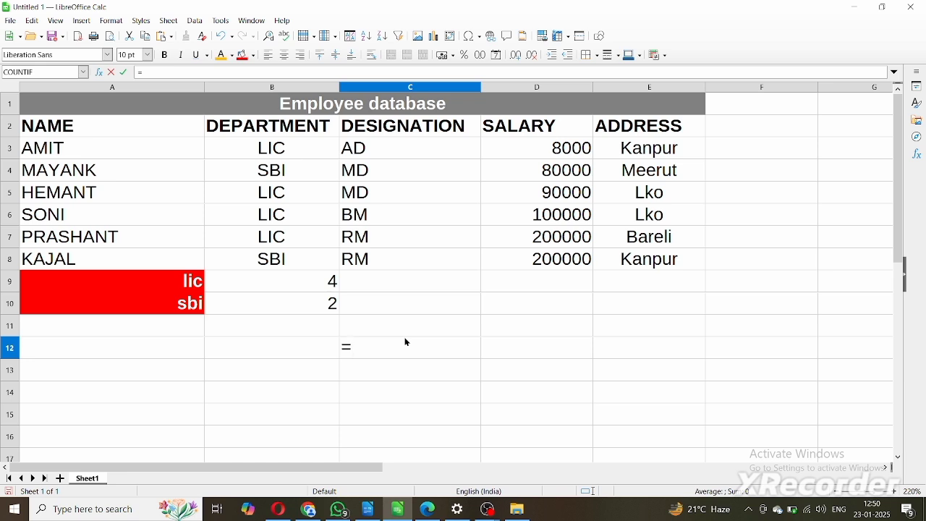
{"action": "type", "text": "f"}
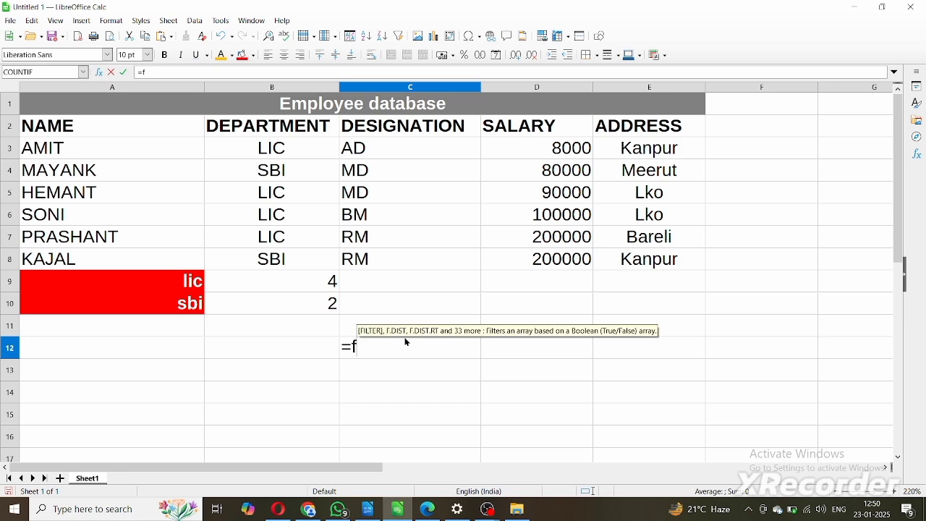
{"action": "type", "text": "ilter"}
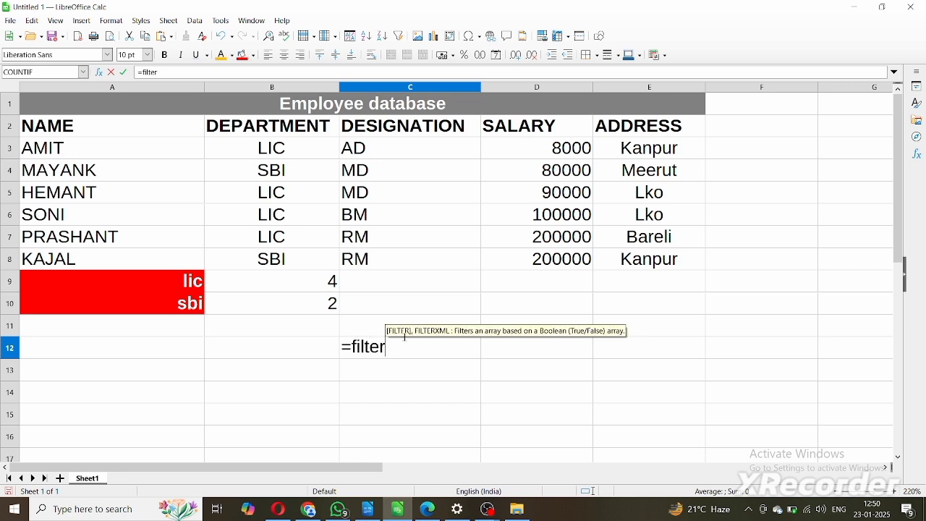
{"action": "type", "text": ")"}
{"action": "key", "text": "BackSpace"}
{"action": "type", "text": "("}
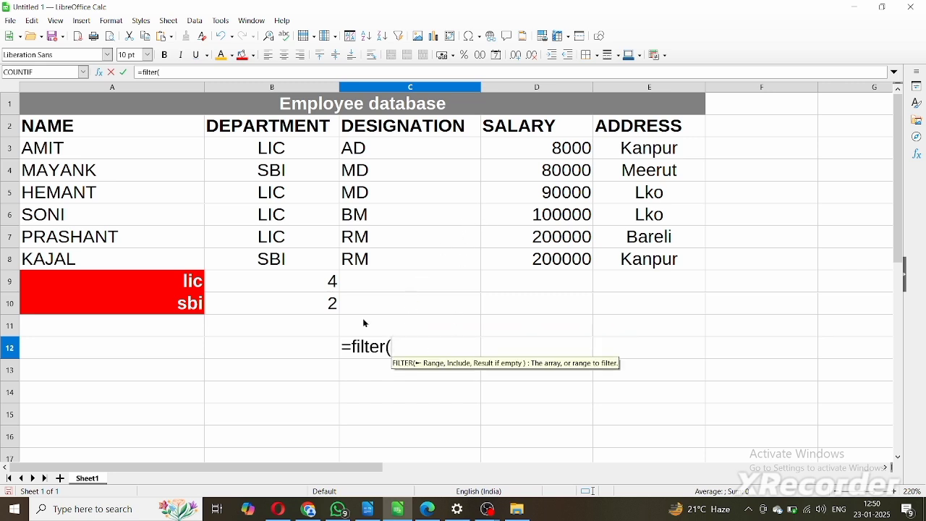
{"action": "left_click_drag", "start_coordinate": [97, 154], "coordinate": [101, 265]}
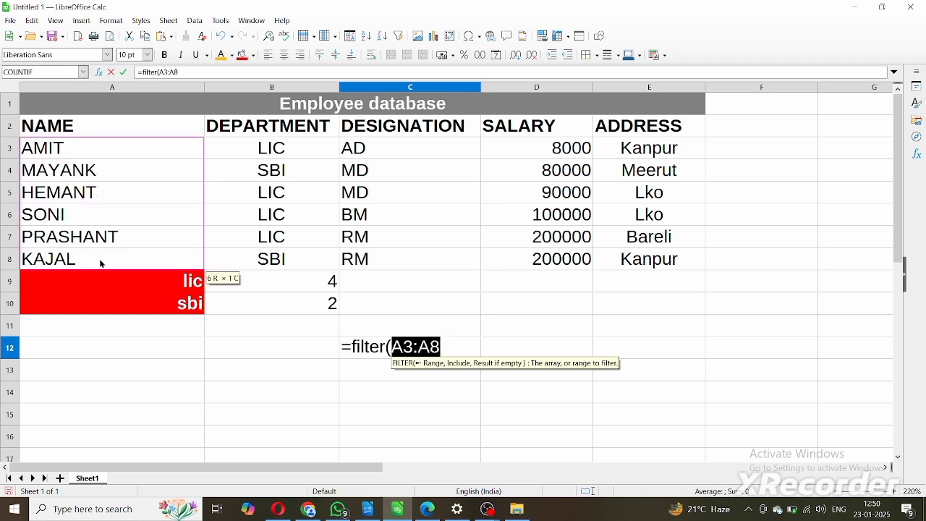
{"action": "type", "text": ","}
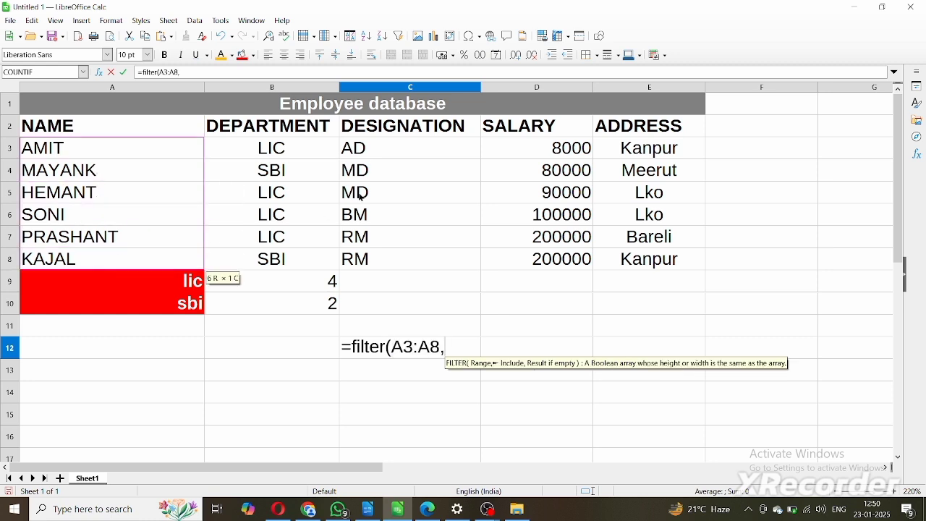
{"action": "left_click_drag", "start_coordinate": [551, 153], "coordinate": [565, 259]}
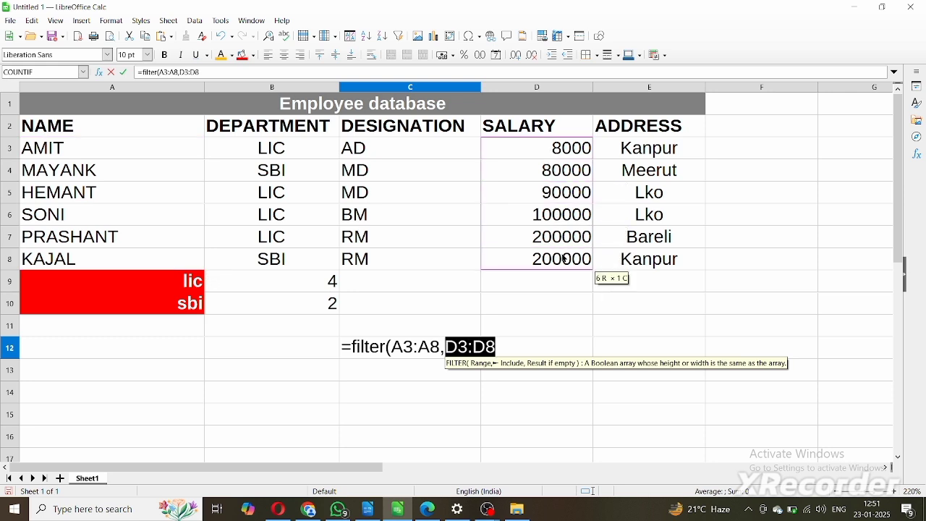
{"action": "type", "text": ">"}
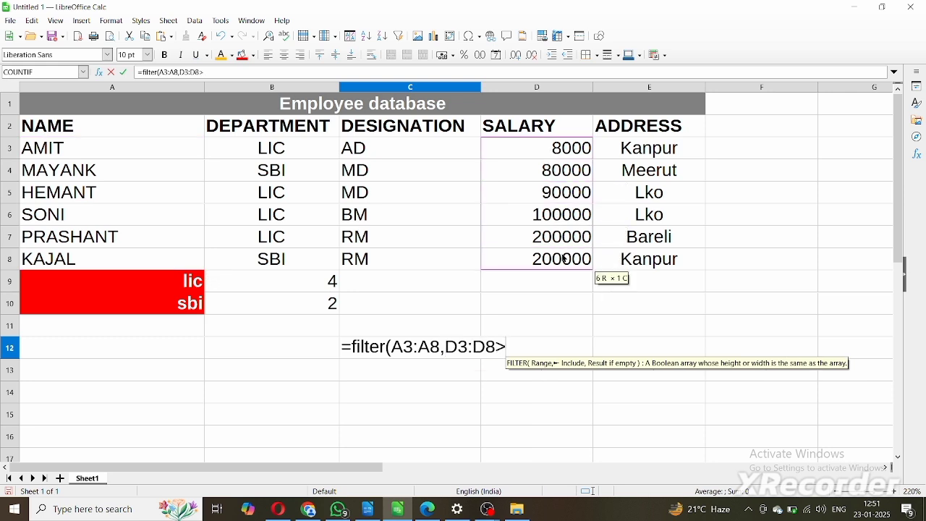
{"action": "type", "text": "12"}
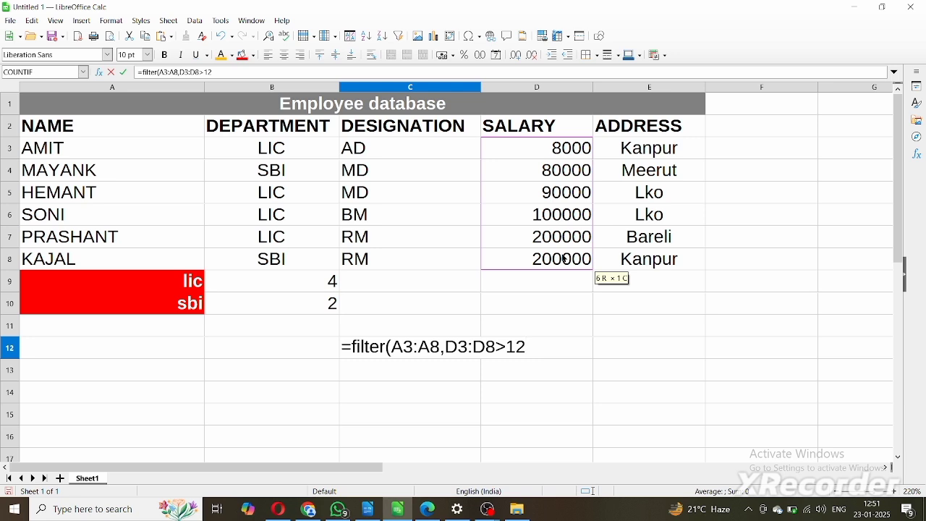
{"action": "type", "text": "0000)"}
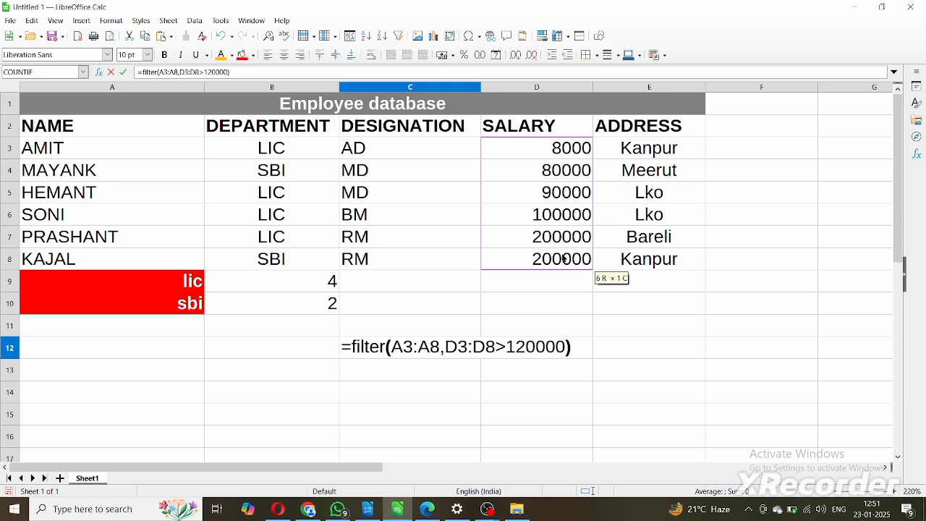
{"action": "key", "text": "ctrl+shift+Return"}
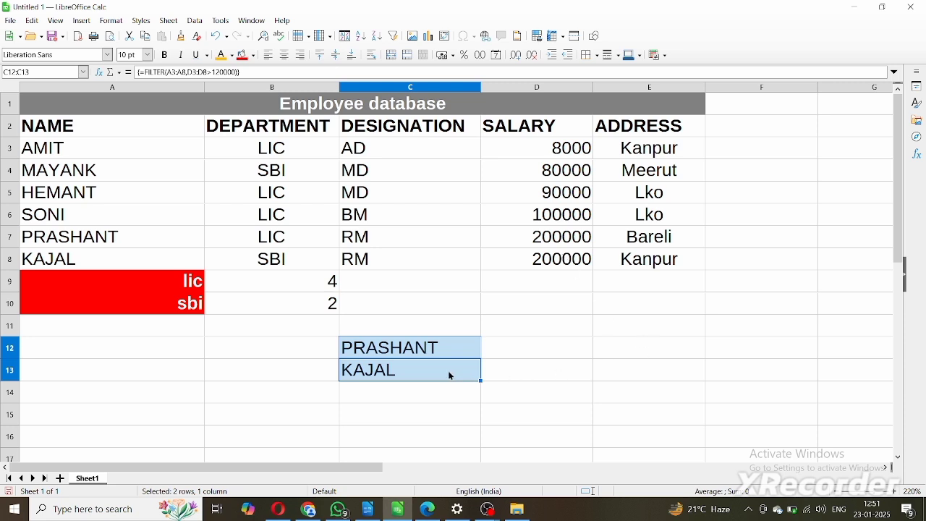
{"action": "left_click", "coordinate": [495, 350]}
Step: Enter the heading "greater then 120000 salary" in cell C11, above the filtered names
{"action": "left_click", "coordinate": [382, 334]}
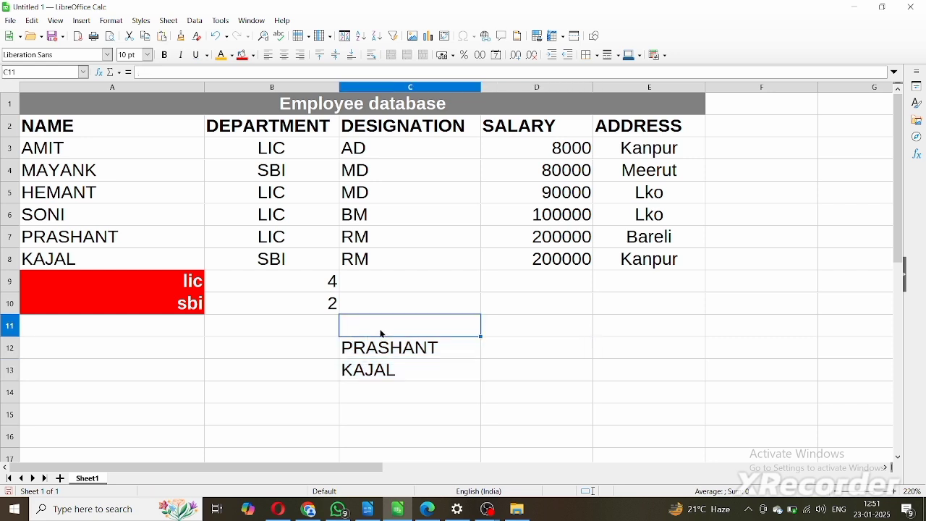
{"action": "type", "text": "grw"}
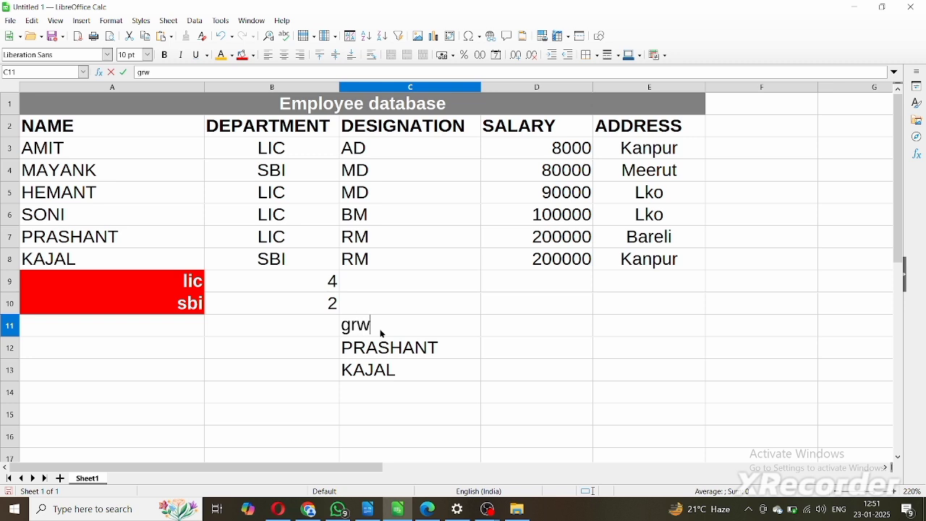
{"action": "key", "text": "BackSpace"}
{"action": "type", "text": "eater then 12"}
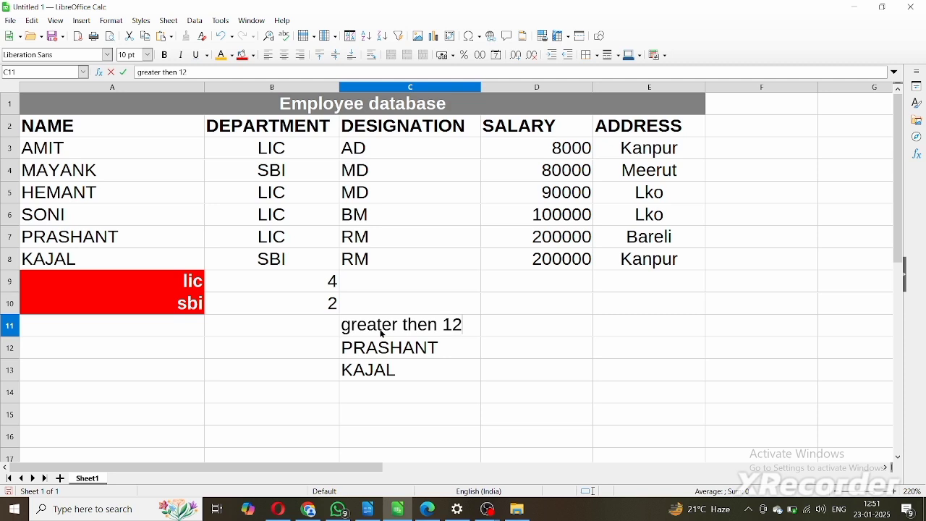
{"action": "type", "text": "0000 salary"}
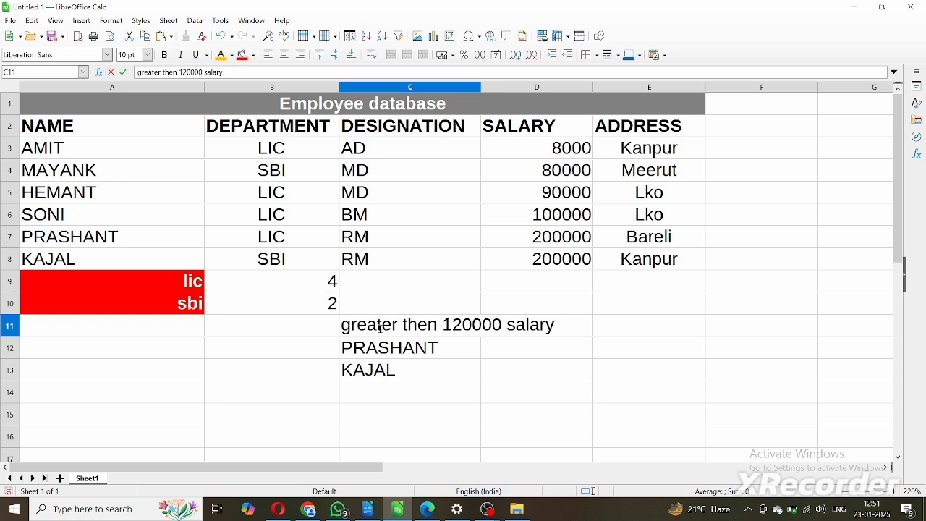
{"action": "key", "text": "shift+Home"}
{"action": "left_click", "coordinate": [458, 257]}
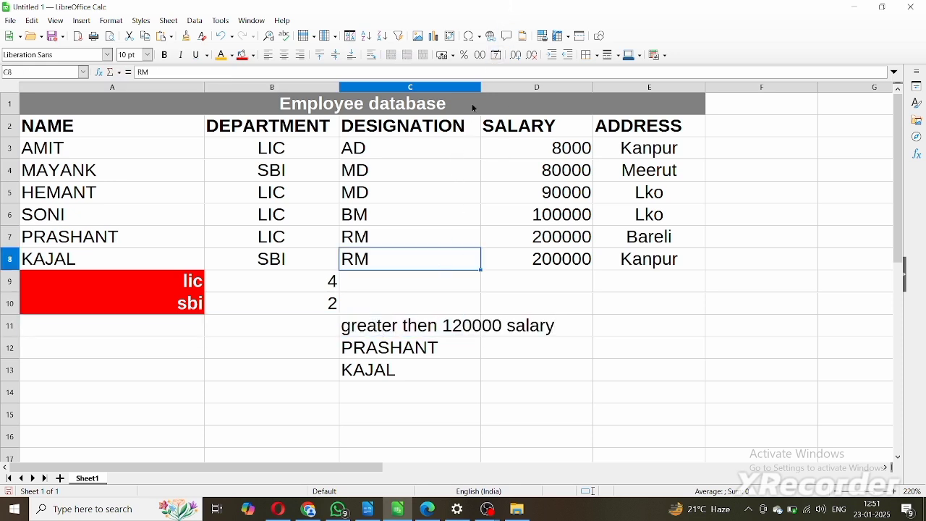
Step: Widen column C until the heading text in C11 fits inside its cell
{"action": "left_click", "coordinate": [484, 305]}
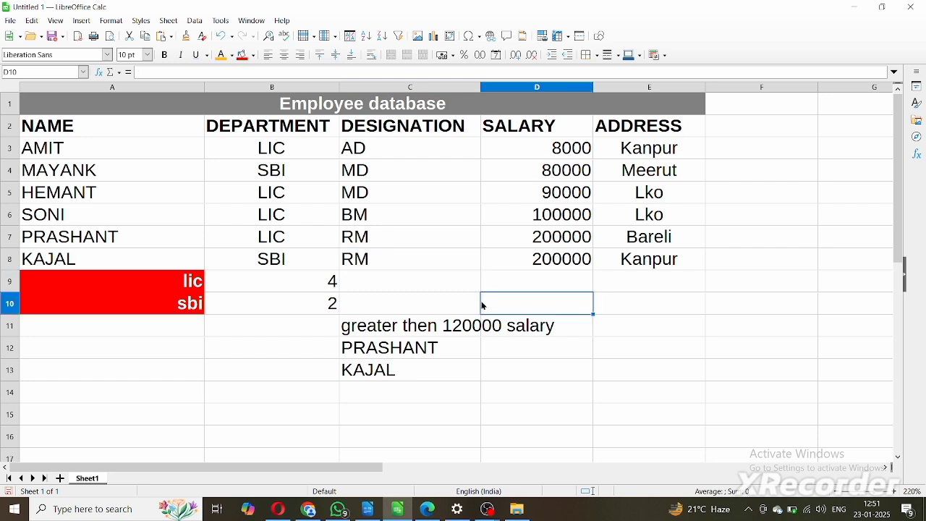
{"action": "left_click", "coordinate": [441, 328]}
{"action": "left_click_drag", "start_coordinate": [468, 327], "coordinate": [487, 327]}
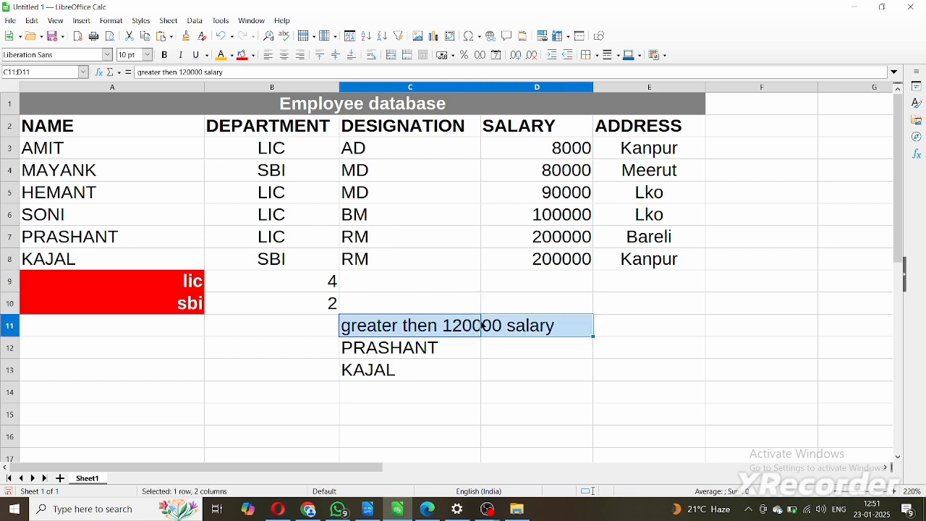
{"action": "left_click", "coordinate": [483, 107]}
{"action": "left_click", "coordinate": [444, 327]}
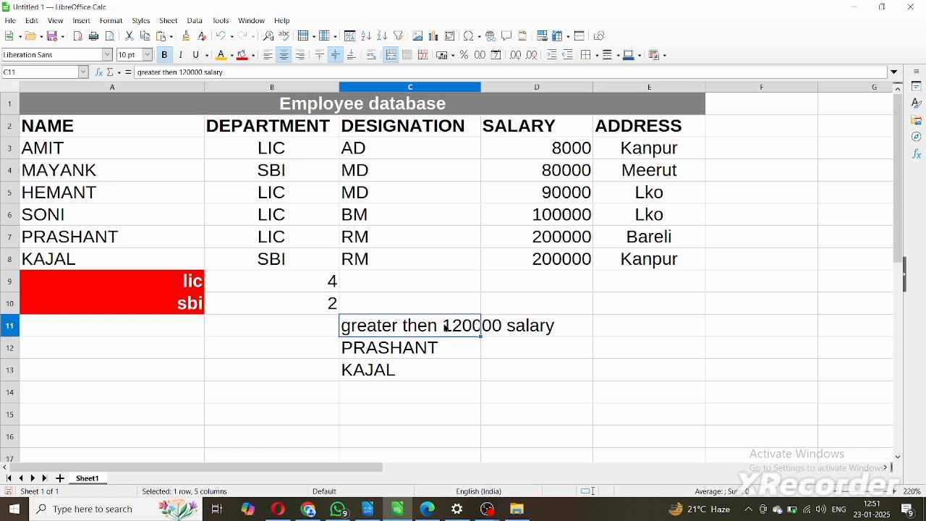
{"action": "left_click_drag", "start_coordinate": [476, 153], "coordinate": [499, 152]}
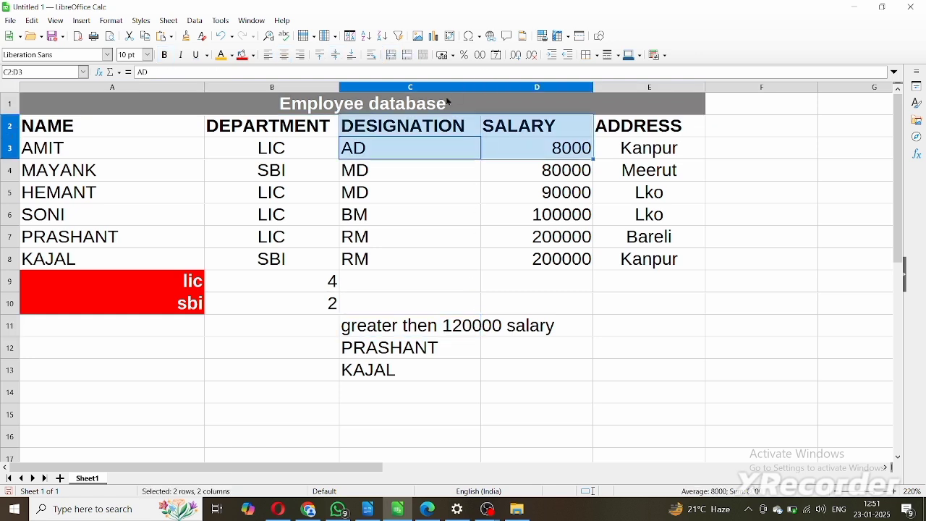
{"action": "left_click", "coordinate": [473, 102]}
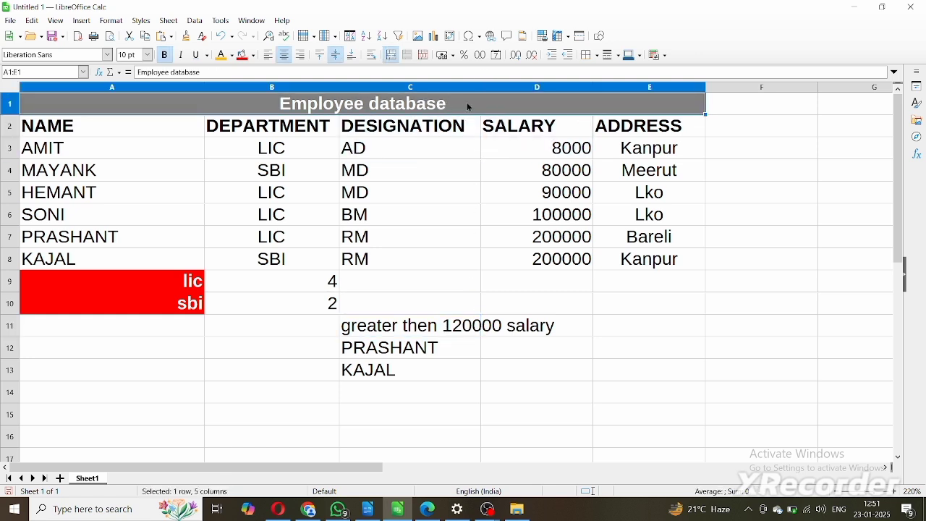
{"action": "left_click_drag", "start_coordinate": [479, 84], "coordinate": [568, 85]}
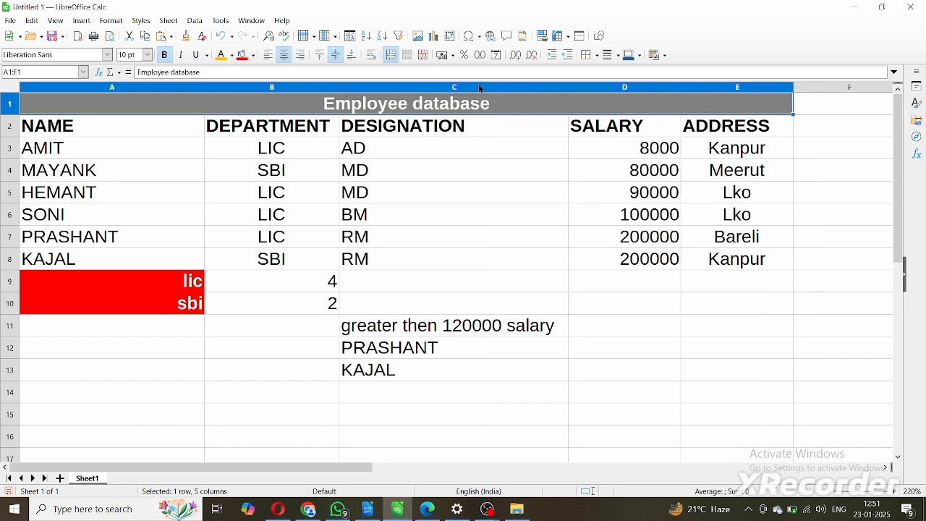
{"action": "left_click", "coordinate": [512, 332]}
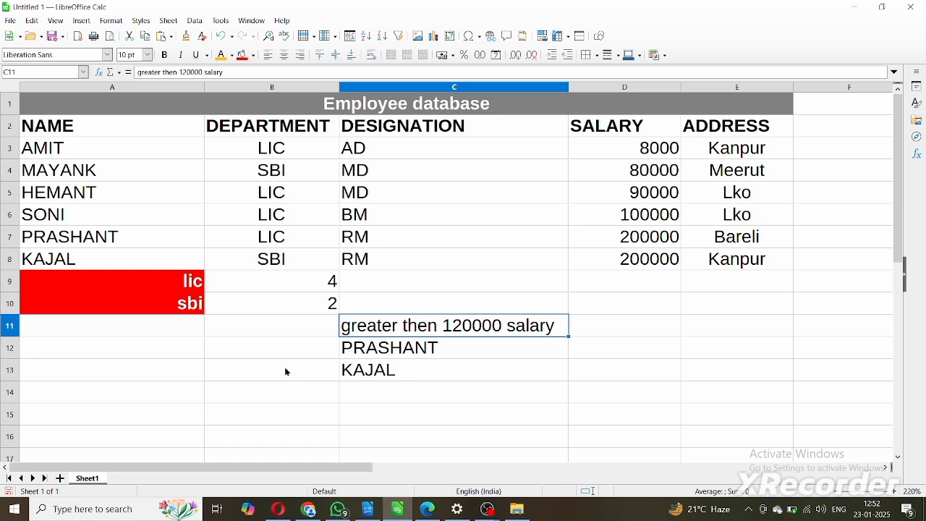
Step: Begin a COUNTIF formula in cell C15, below the filtered names
{"action": "left_click", "coordinate": [359, 399]}
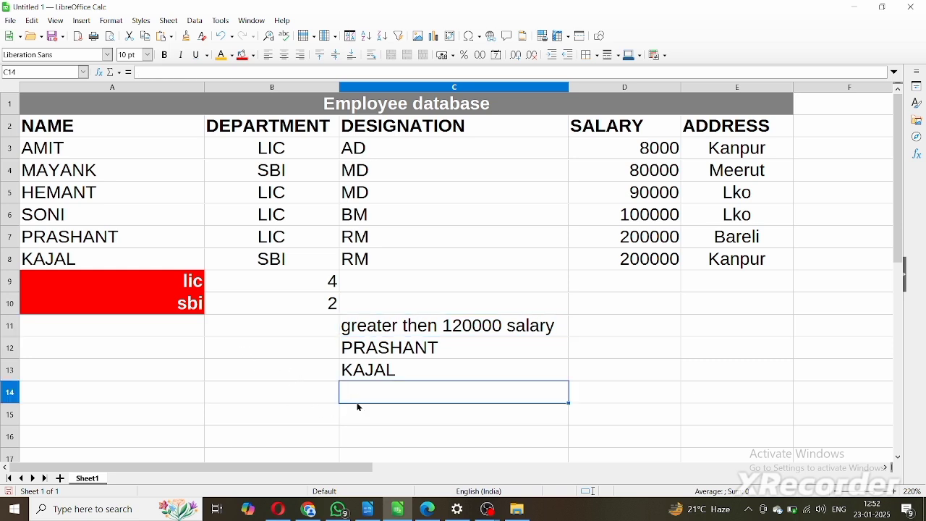
{"action": "left_click", "coordinate": [356, 412]}
{"action": "type", "text": "="}
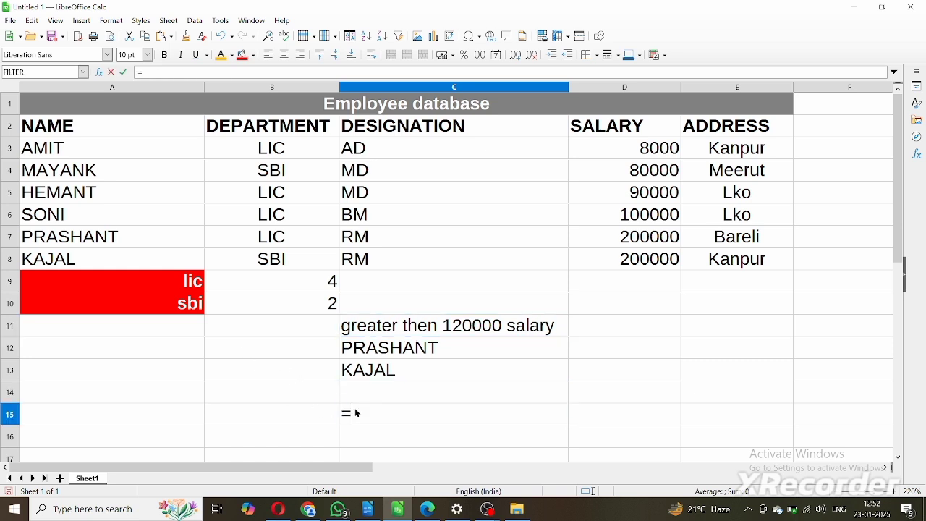
{"action": "type", "text": "countif"}
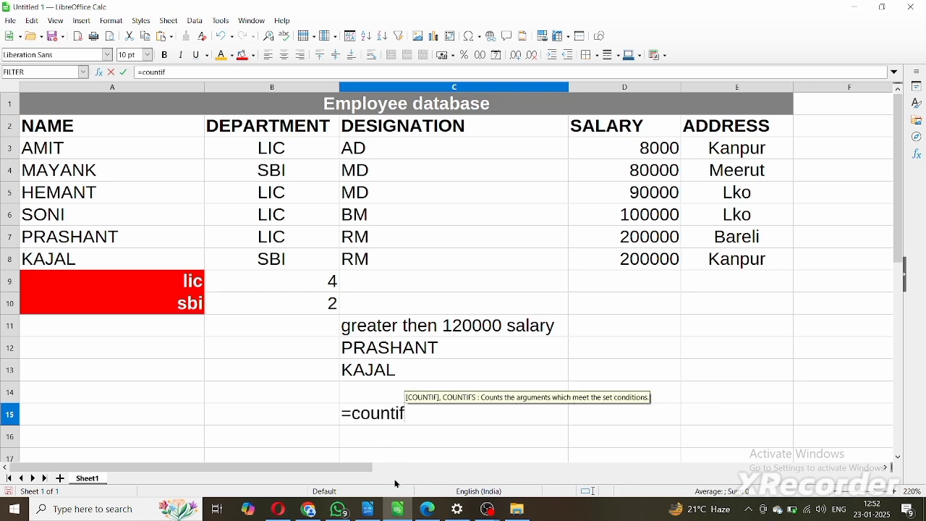
Step: Switch to the Writer exercise document, highlight task (e) on counting salaries greater than 100000, and return to the Calc sheet
{"action": "left_click", "coordinate": [369, 508]}
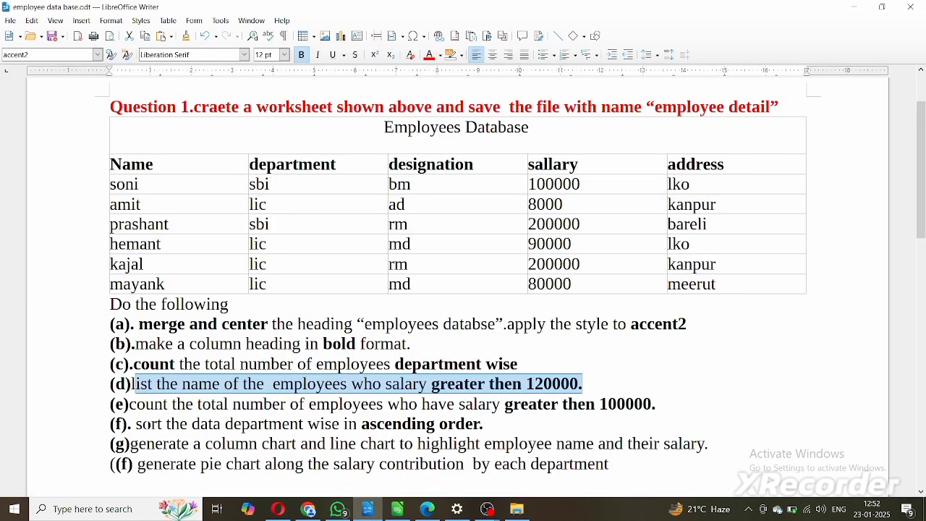
{"action": "left_click_drag", "start_coordinate": [137, 407], "coordinate": [627, 405]}
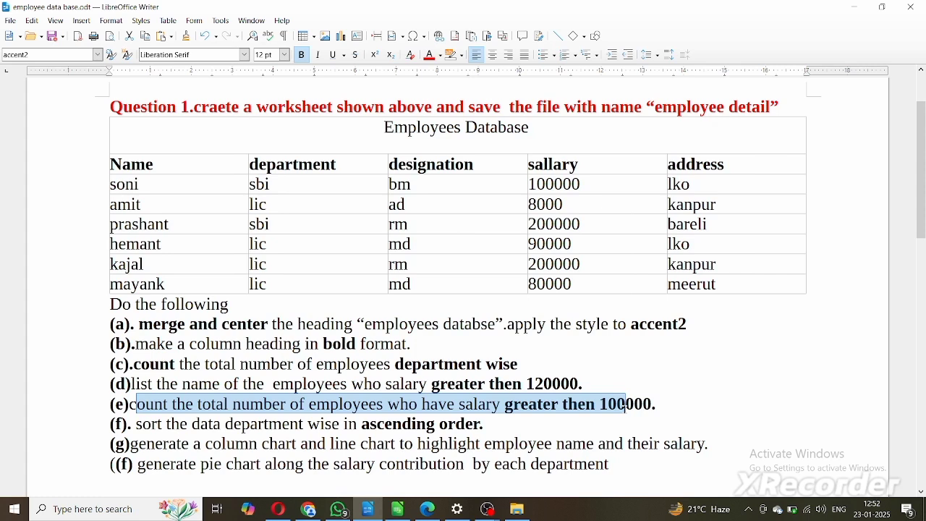
{"action": "left_click_drag", "start_coordinate": [626, 405], "coordinate": [657, 406]}
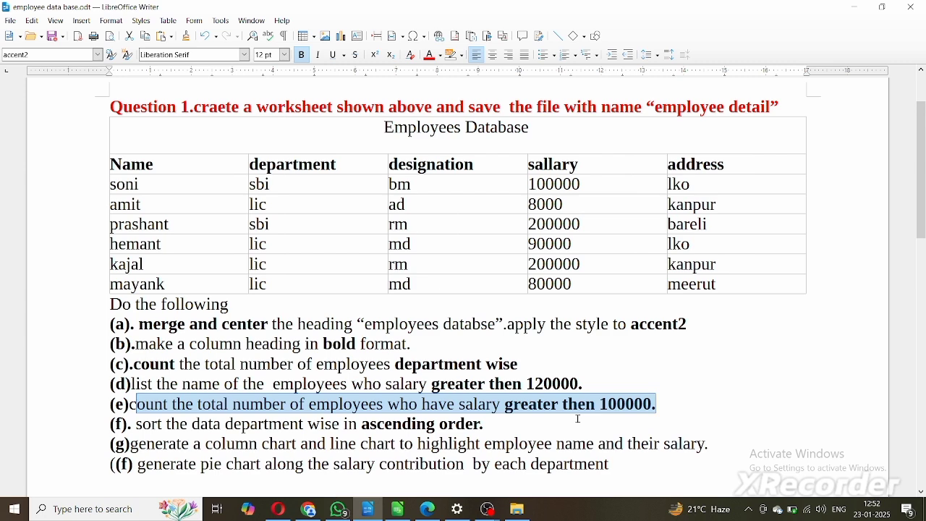
{"action": "left_click", "coordinate": [395, 513]}
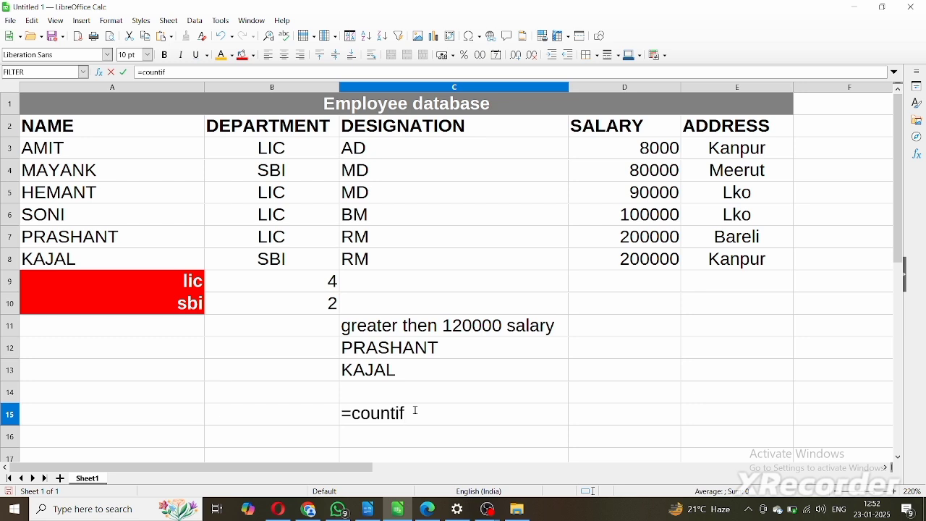
Step: Set the salary cells D3:D8 as the range of the COUNTIF formula in C15
{"action": "type", "text": "("}
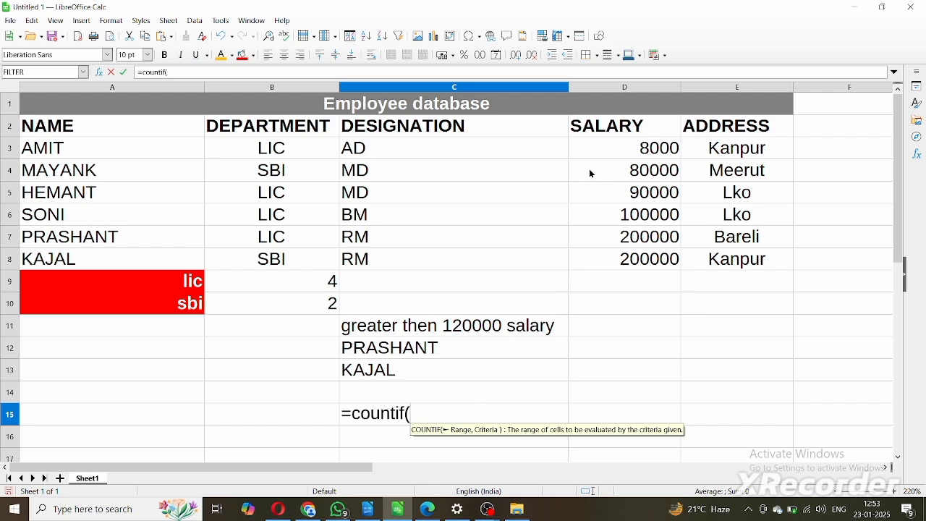
{"action": "left_click_drag", "start_coordinate": [595, 153], "coordinate": [606, 267]}
{"action": "left_click", "coordinate": [608, 267]}
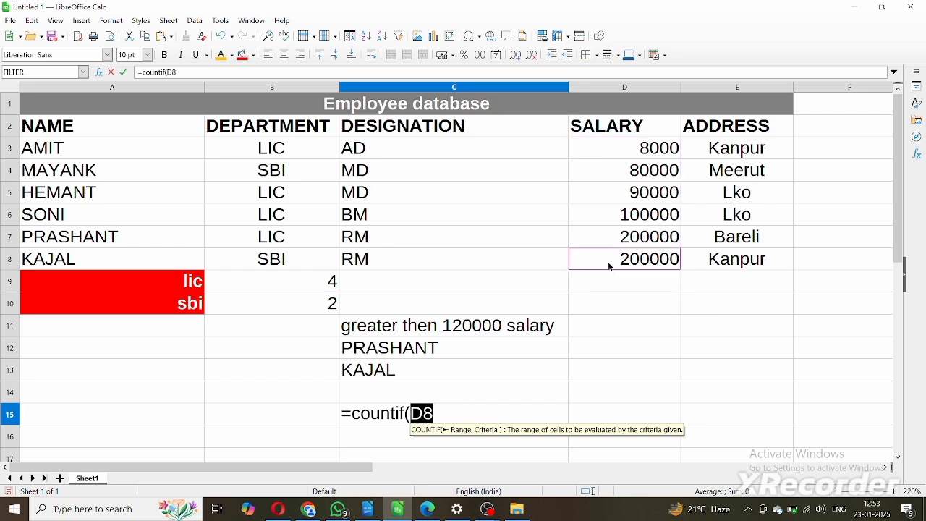
{"action": "left_click_drag", "start_coordinate": [594, 149], "coordinate": [601, 262]}
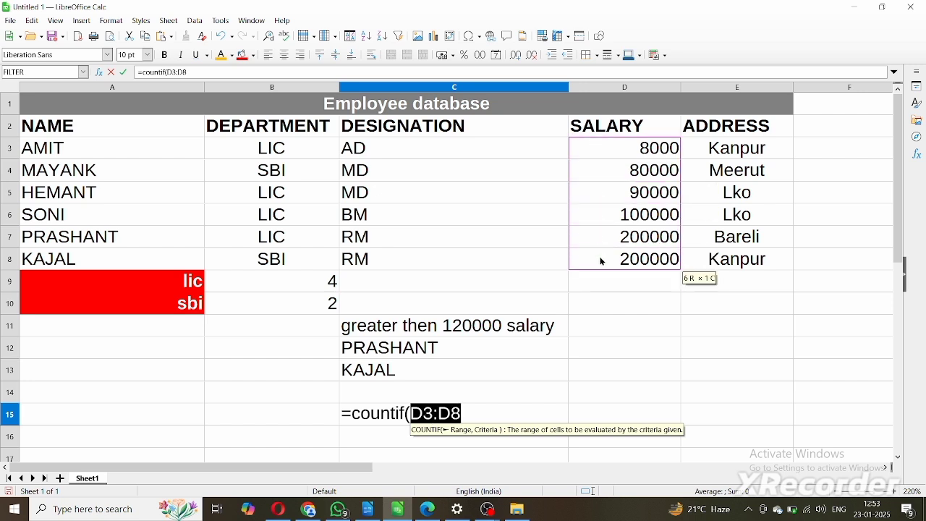
{"action": "type", "text": ","}
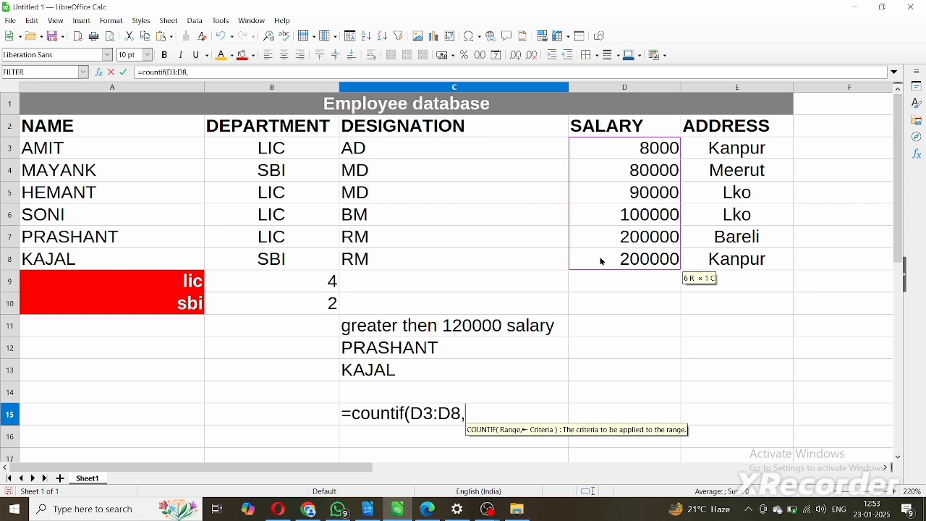
Step: Add the criterion >100000 to the COUNTIF formula in C15, try to enter it, and dismiss the proposed correction
{"action": "type", "text": "\""}
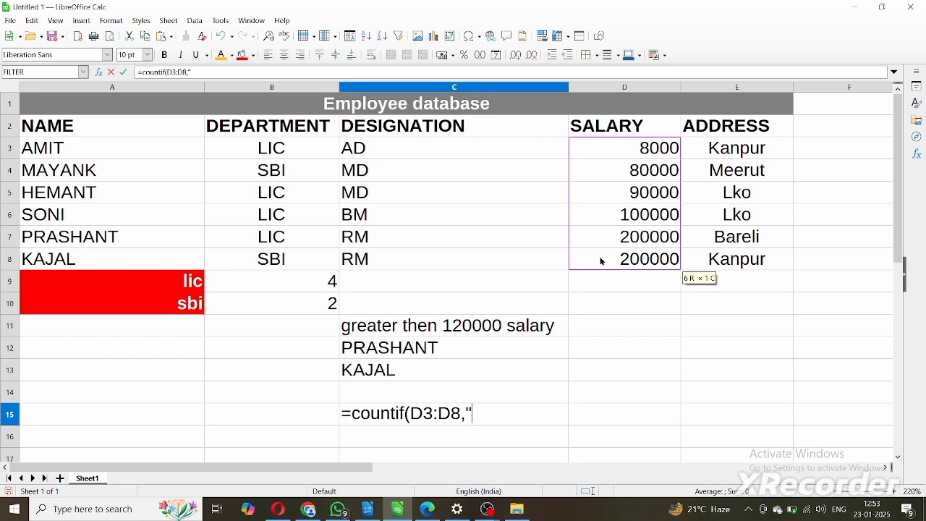
{"action": "type", "text": ">100000"}
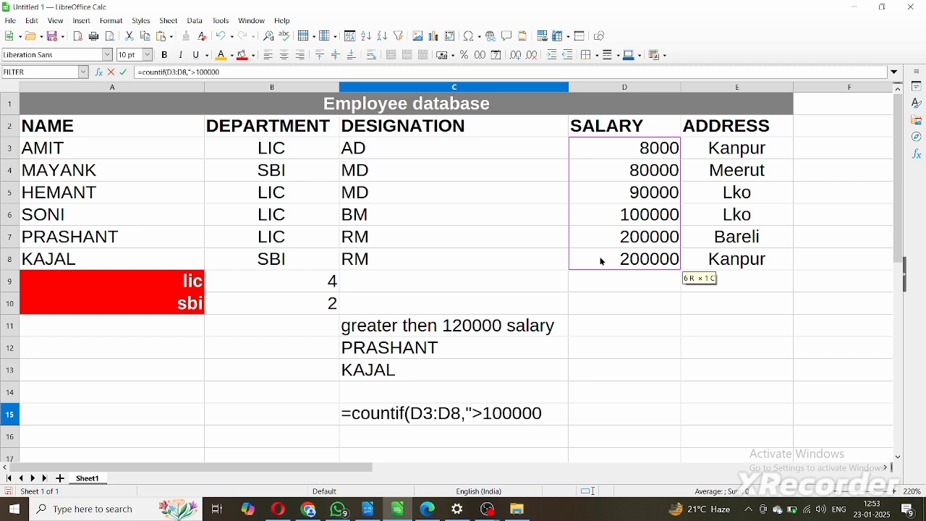
{"action": "type", "text": "\""}
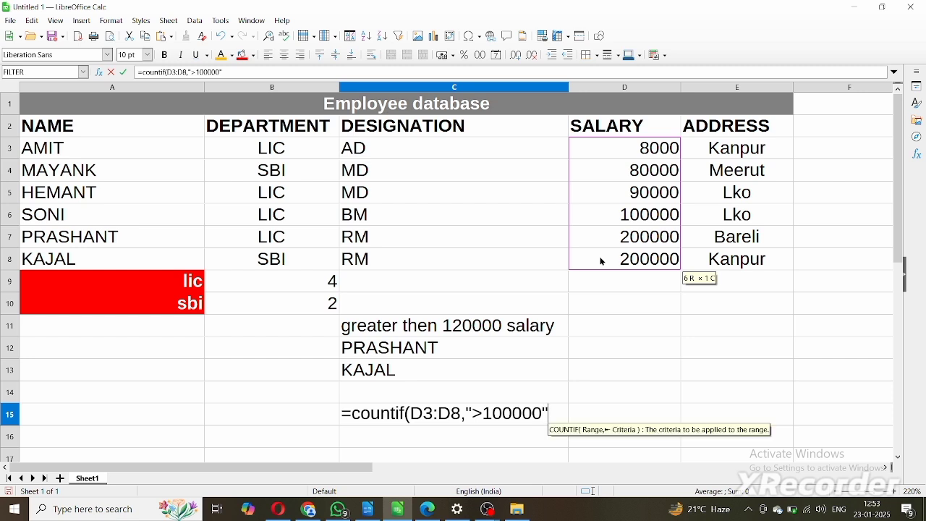
{"action": "key", "text": "BackSpace"}
{"action": "type", "text": ")"}
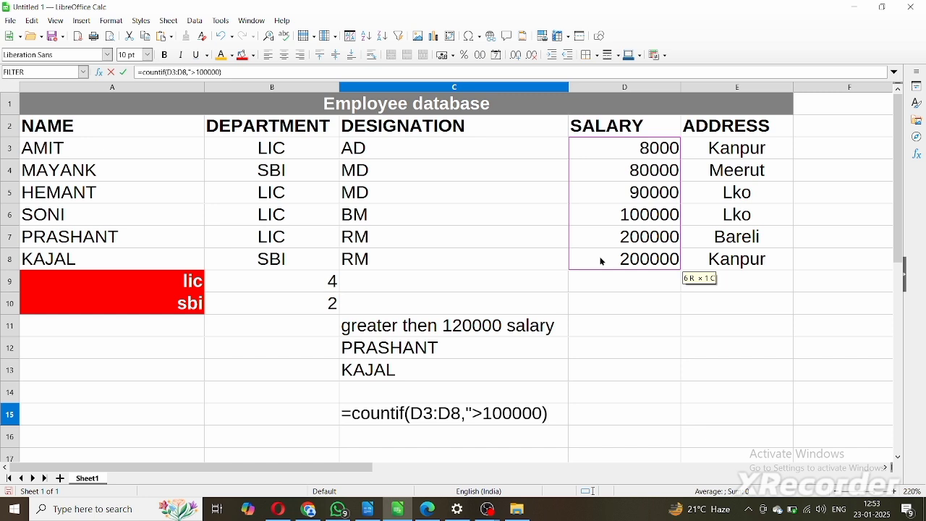
{"action": "key", "text": "Return"}
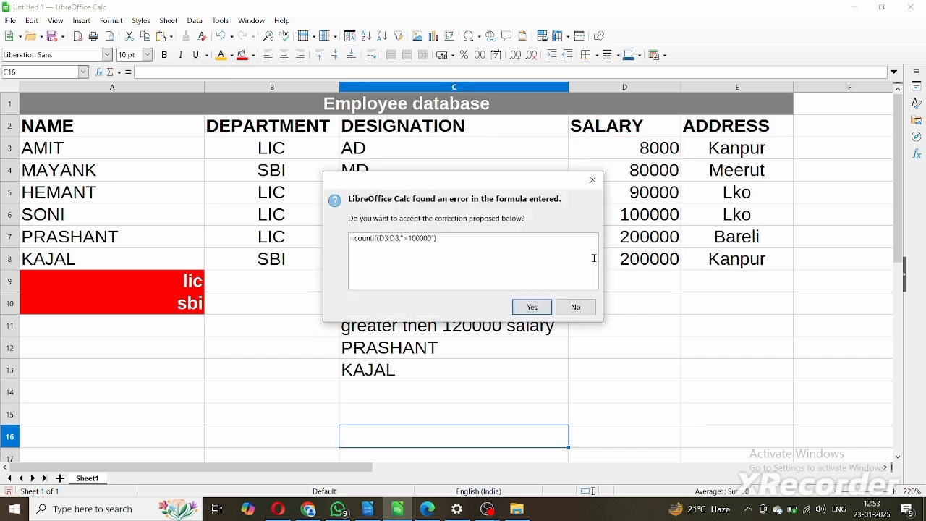
{"action": "left_click", "coordinate": [593, 180]}
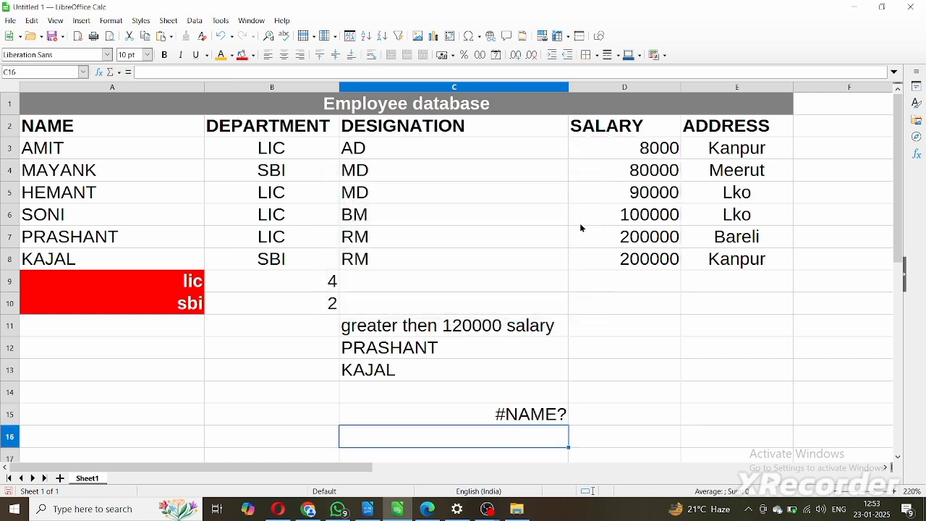
Step: Correct the formula in C15 to =COUNTIF(D3:D8,">100000") by closing the quotation marks and leaving a single closing parenthesis
{"action": "double_click", "coordinate": [553, 412]}
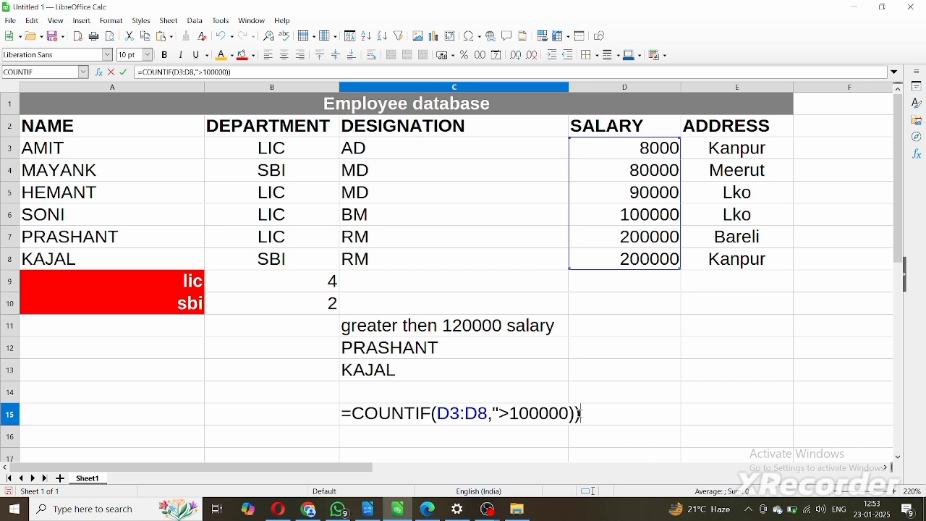
{"action": "key", "text": "BackSpace"}
{"action": "key", "text": "BackSpace"}
{"action": "type", "text": "\""}
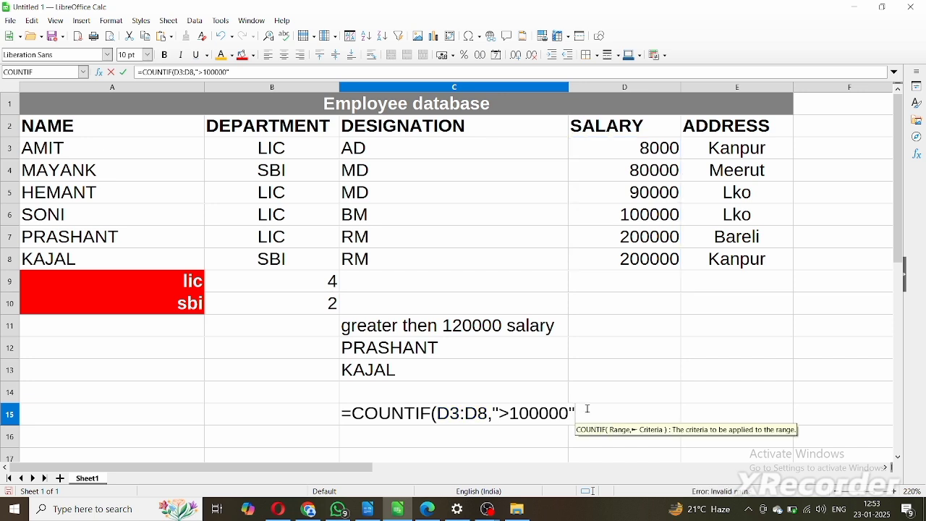
{"action": "type", "text": ")"}
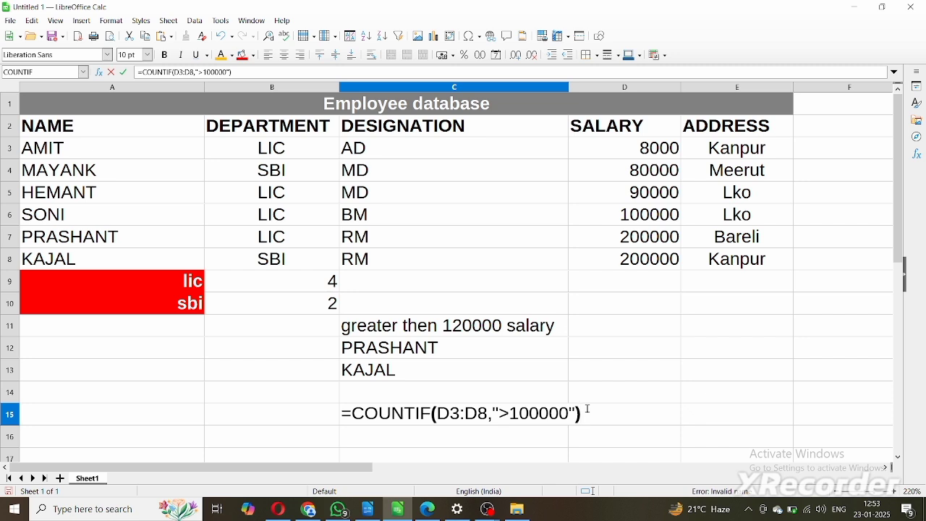
{"action": "key", "text": "Return"}
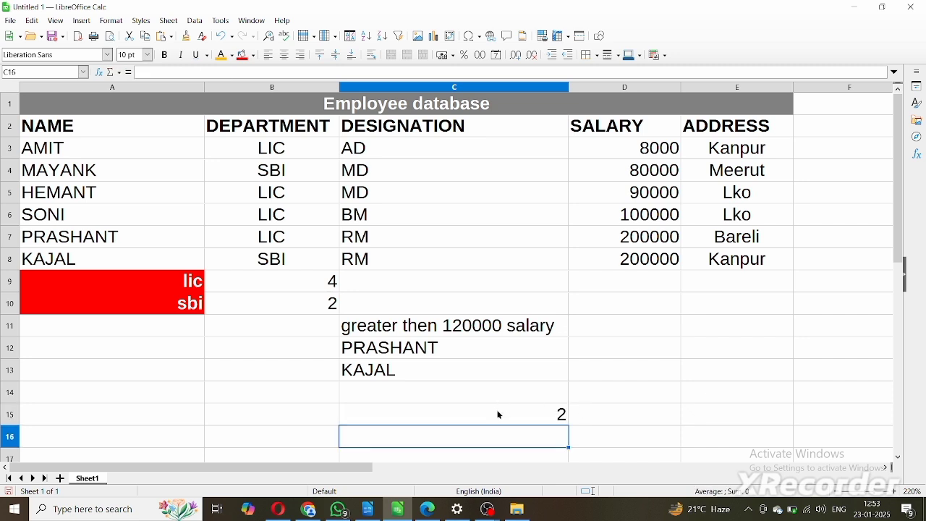
Step: Compare the count in C15 with the highest salaries in D7:D8
{"action": "left_click", "coordinate": [518, 415]}
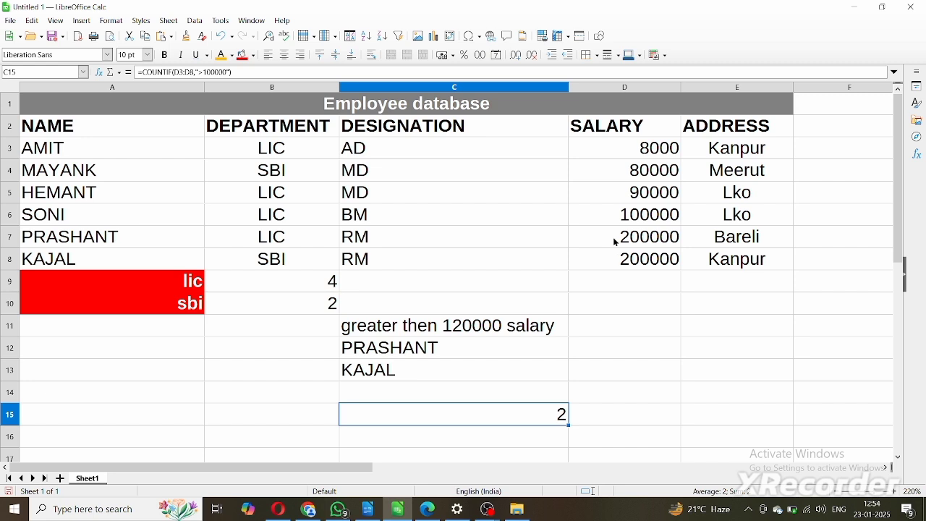
{"action": "left_click_drag", "start_coordinate": [616, 241], "coordinate": [617, 260]}
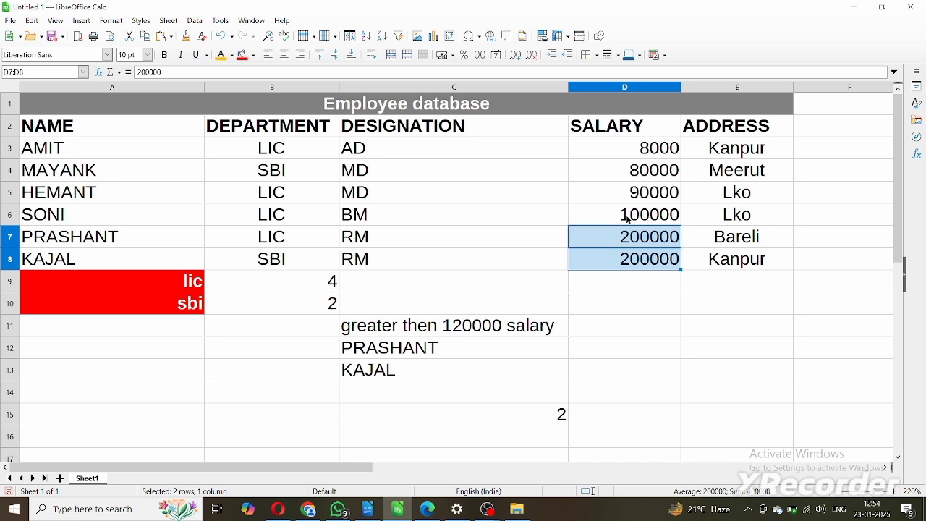
{"action": "left_click", "coordinate": [562, 264]}
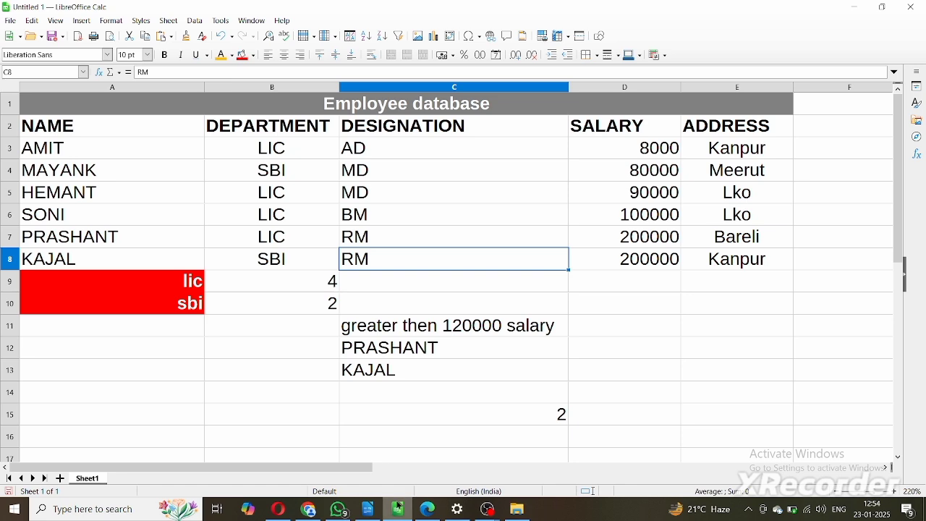
Step: Switch to the Writer exercise document, read task (f) on sorting by department, and return to the Calc sheet
{"action": "left_click", "coordinate": [368, 510]}
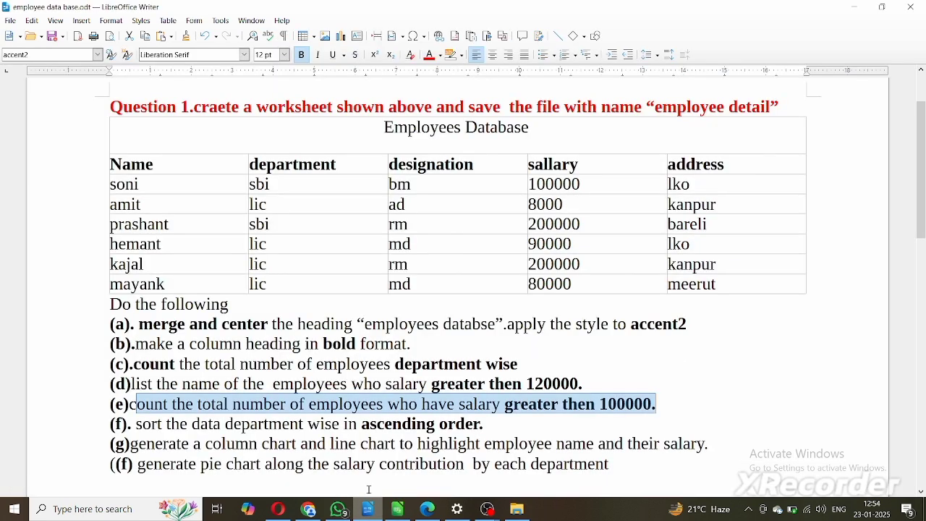
{"action": "left_click_drag", "start_coordinate": [127, 424], "coordinate": [481, 424]}
{"action": "left_click", "coordinate": [482, 425]}
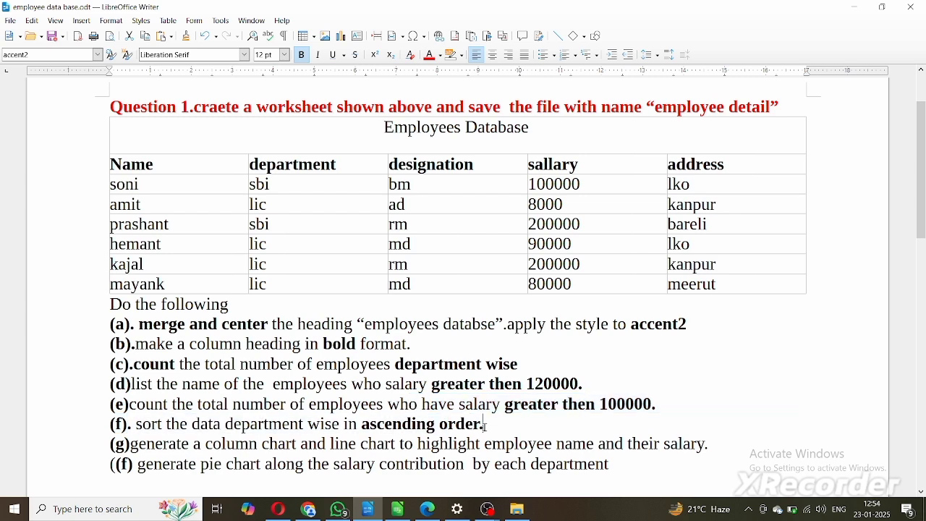
{"action": "left_click", "coordinate": [398, 510]}
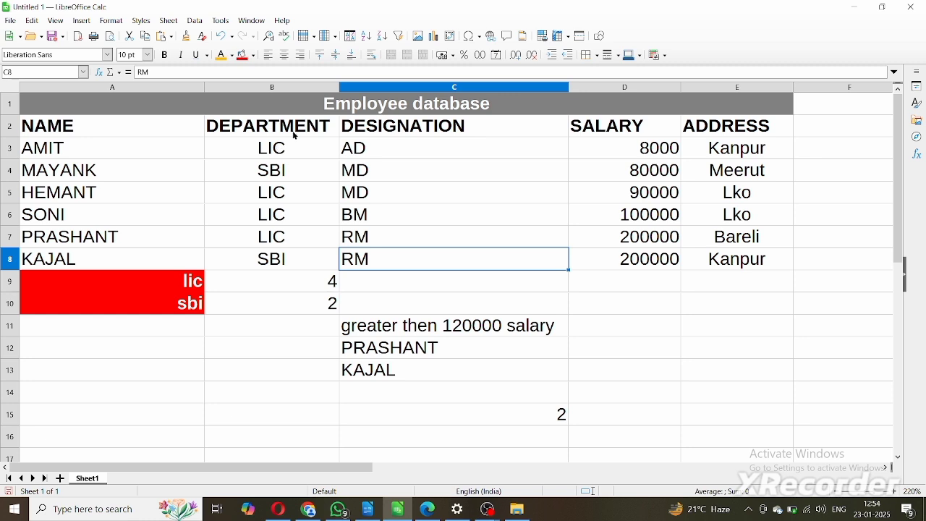
Step: Sort the department cells B3:B8 in ascending order, limiting the sort to the current selection, and review the sorted column
{"action": "left_click_drag", "start_coordinate": [282, 149], "coordinate": [288, 256]}
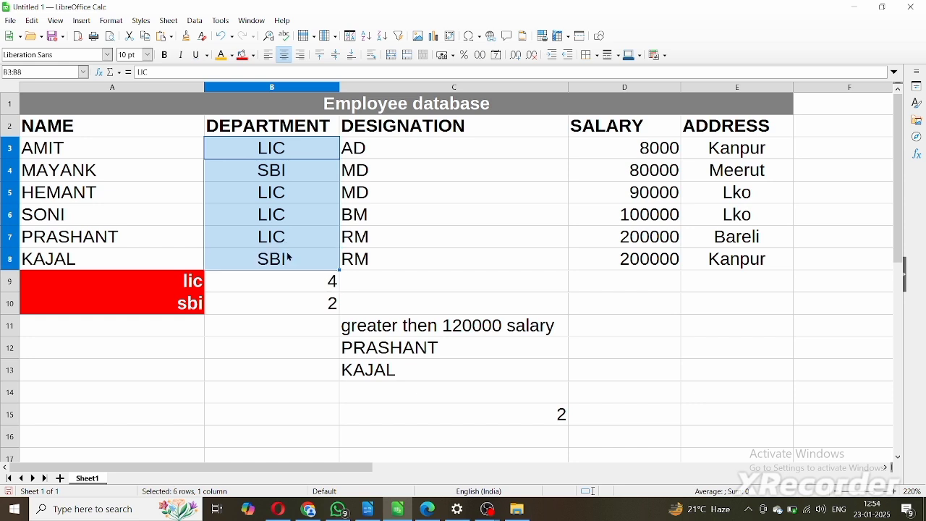
{"action": "left_click", "coordinate": [368, 37]}
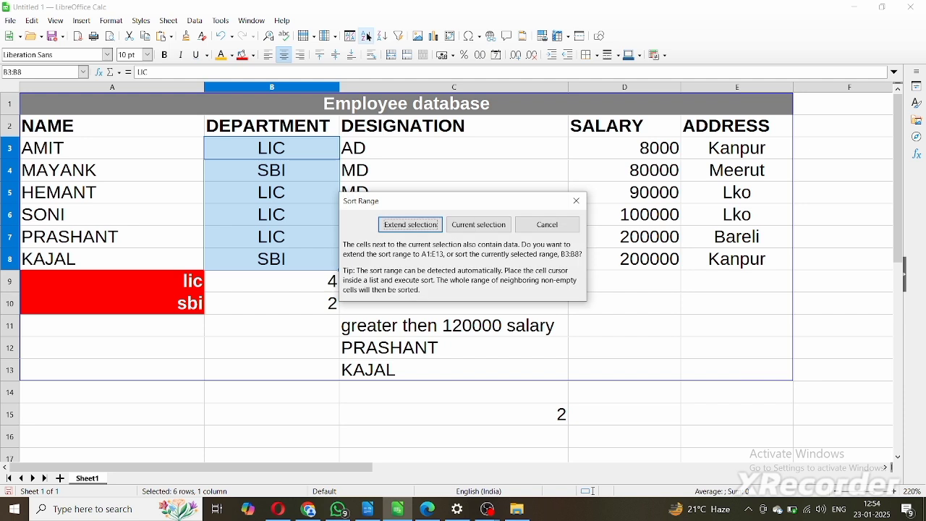
{"action": "left_click", "coordinate": [480, 224]}
{"action": "left_click", "coordinate": [309, 319]}
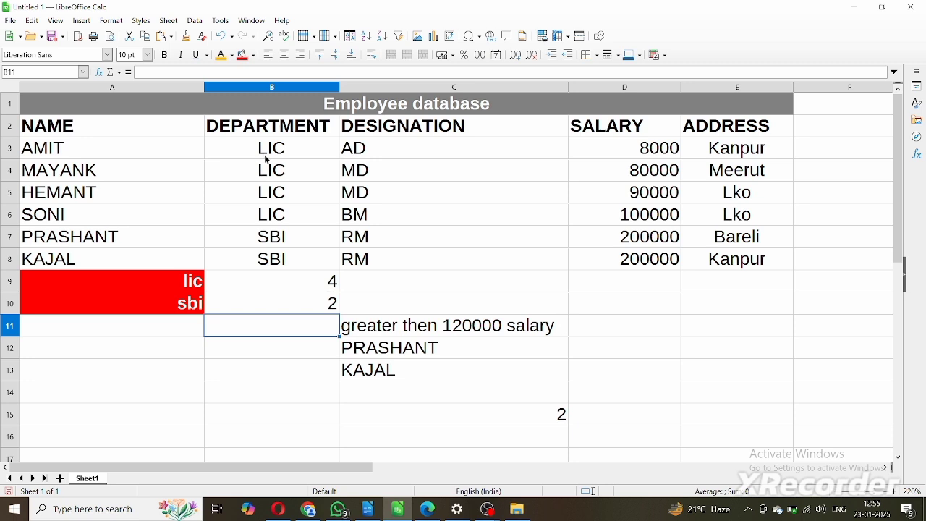
{"action": "left_click", "coordinate": [266, 153]}
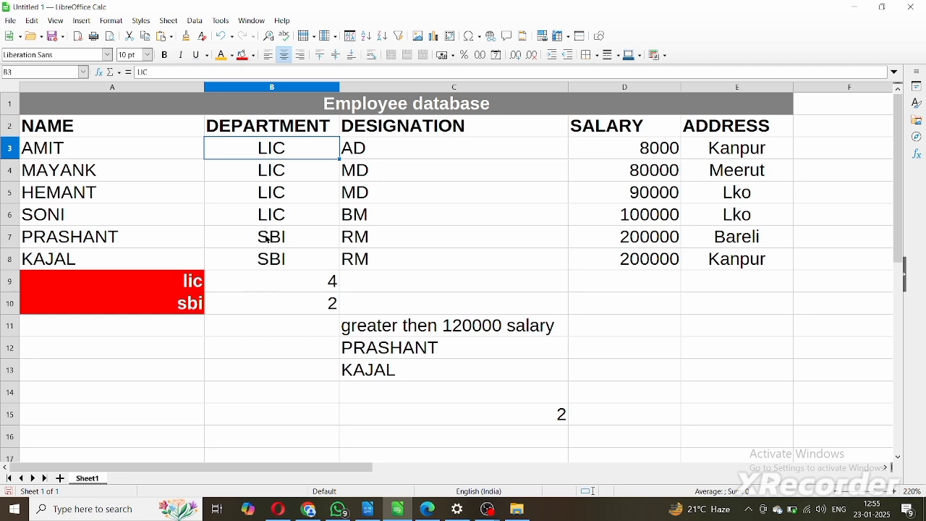
{"action": "left_click", "coordinate": [272, 298]}
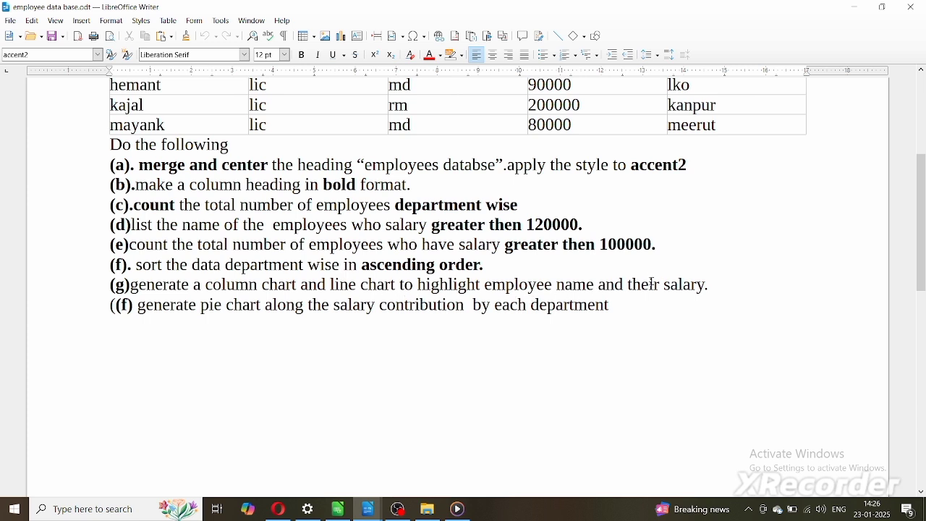
Step: Switch from the Writer document to the Calc employee sheet and start inserting a chart from the table range A2:E8
{"action": "left_click", "coordinate": [344, 516]}
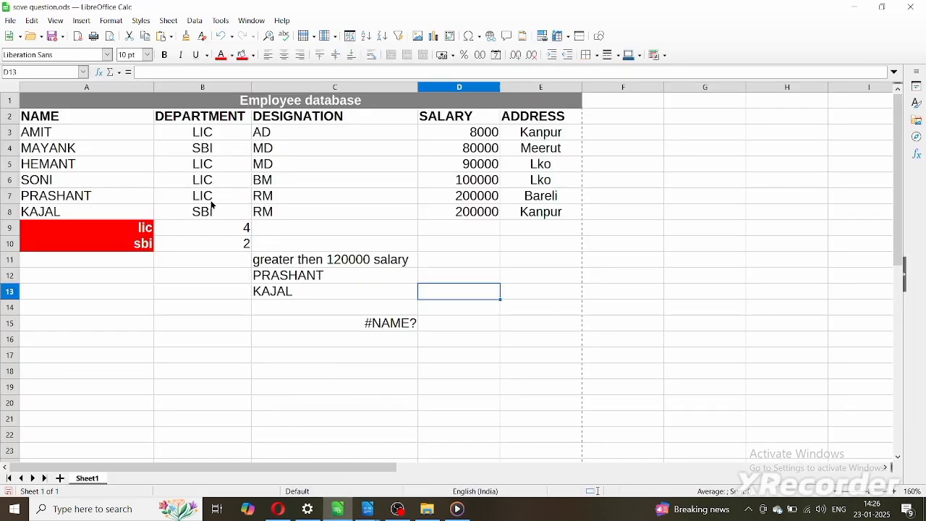
{"action": "left_click_drag", "start_coordinate": [63, 119], "coordinate": [536, 227]}
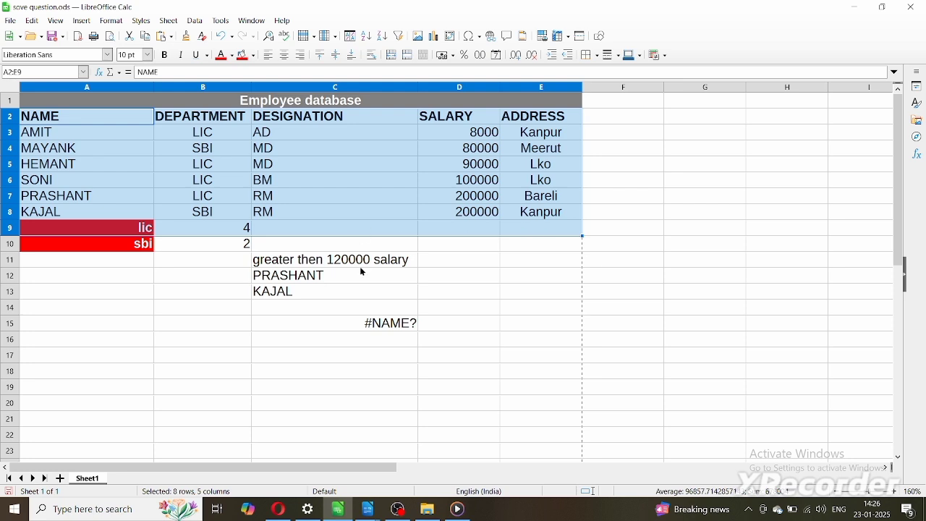
{"action": "left_click", "coordinate": [166, 278]}
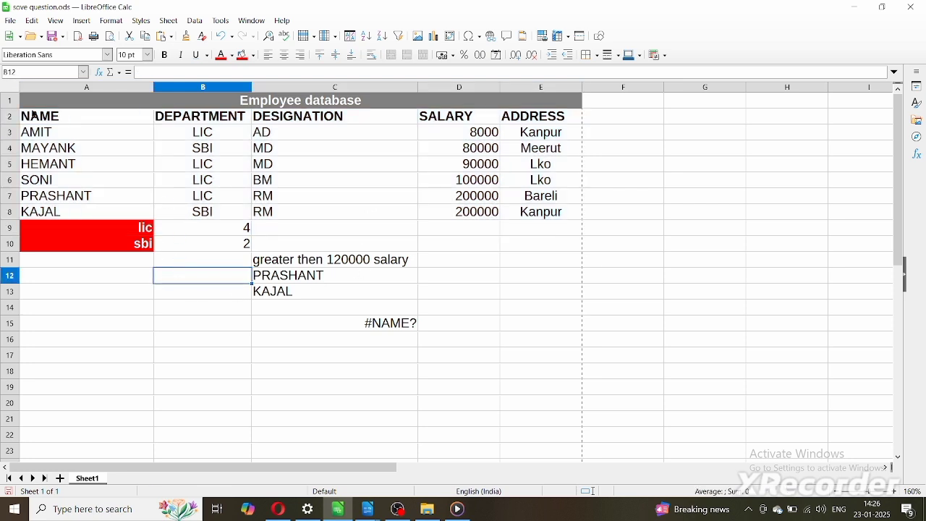
{"action": "left_click_drag", "start_coordinate": [34, 117], "coordinate": [521, 210]}
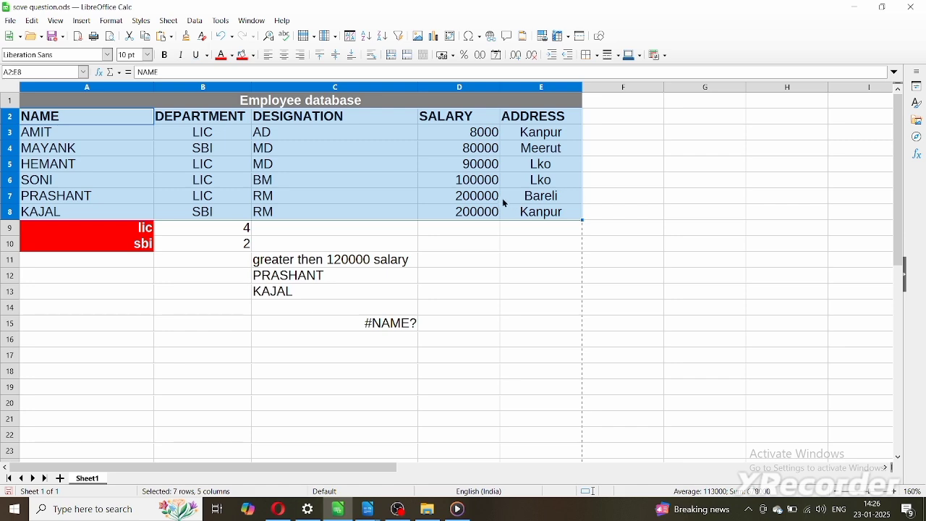
{"action": "left_click", "coordinate": [84, 21]}
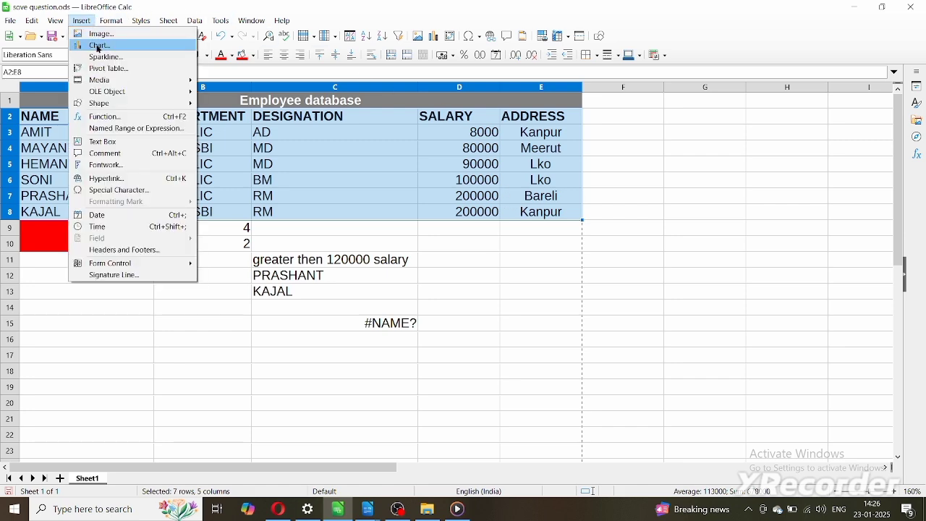
{"action": "left_click", "coordinate": [98, 46]}
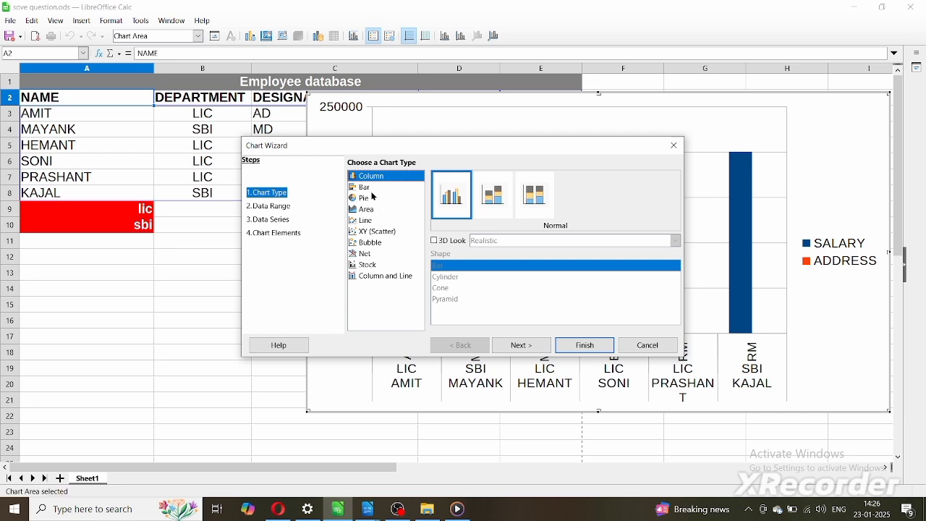
Step: Keep the normal column type and default data ranges, title the chart "employe databse", and finish creating it
{"action": "left_click", "coordinate": [521, 347]}
{"action": "left_click", "coordinate": [521, 348]}
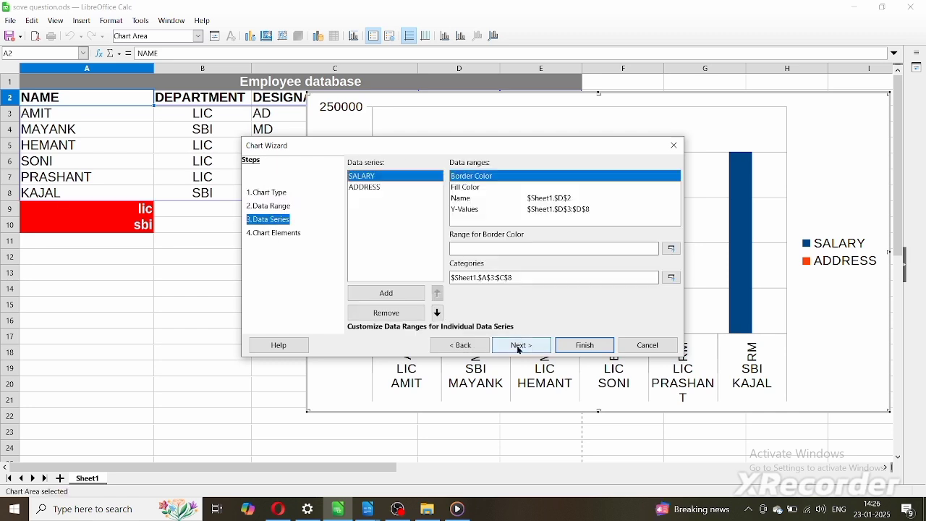
{"action": "left_click", "coordinate": [520, 347]}
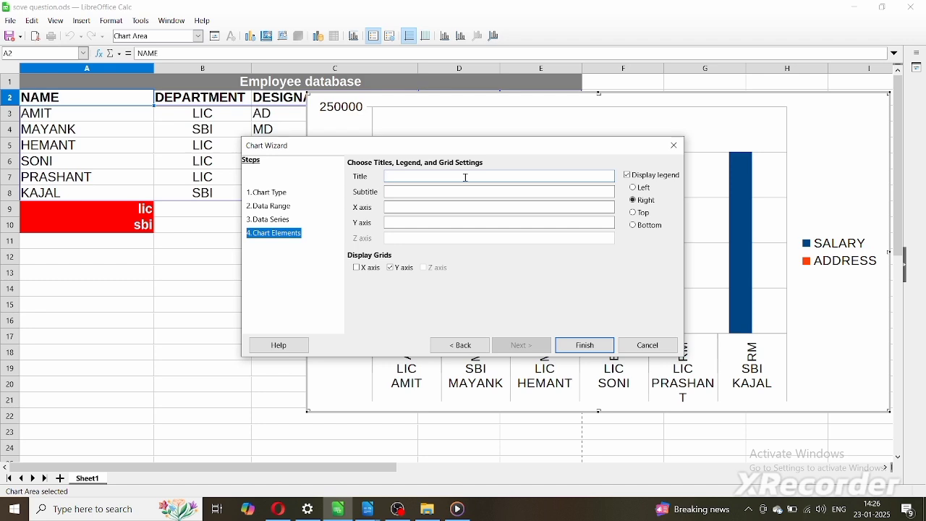
{"action": "type", "text": "employe databse"}
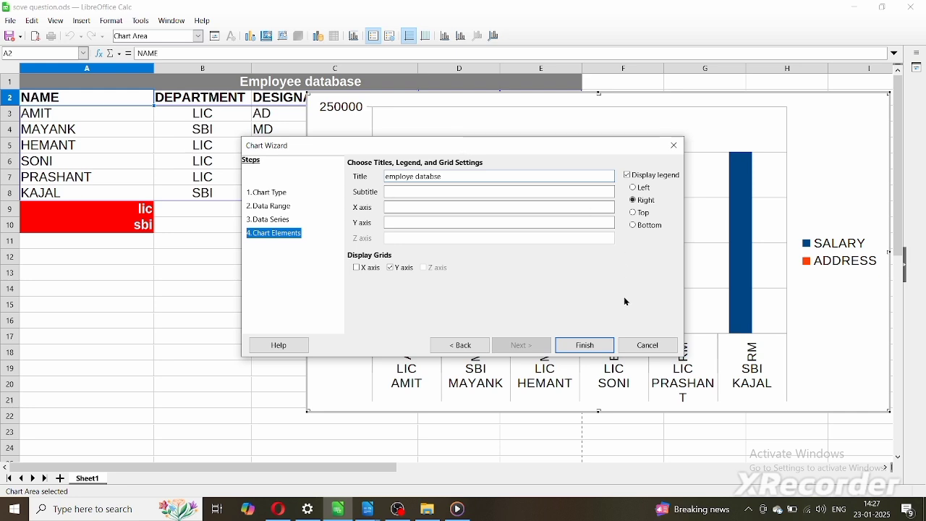
{"action": "left_click", "coordinate": [586, 346]}
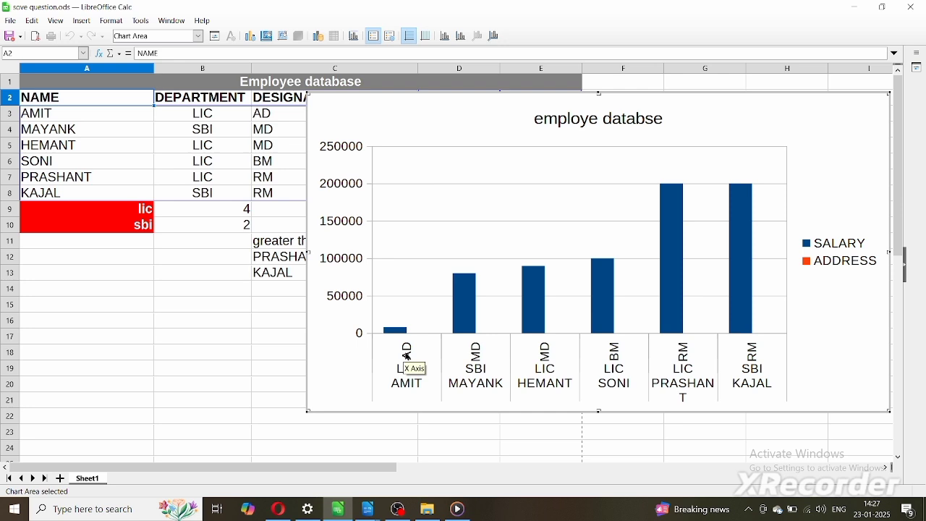
Step: Shrink the employe databse column chart and move it below the table and results, starting at about row 18
{"action": "mouse_move", "coordinate": [400, 333]}
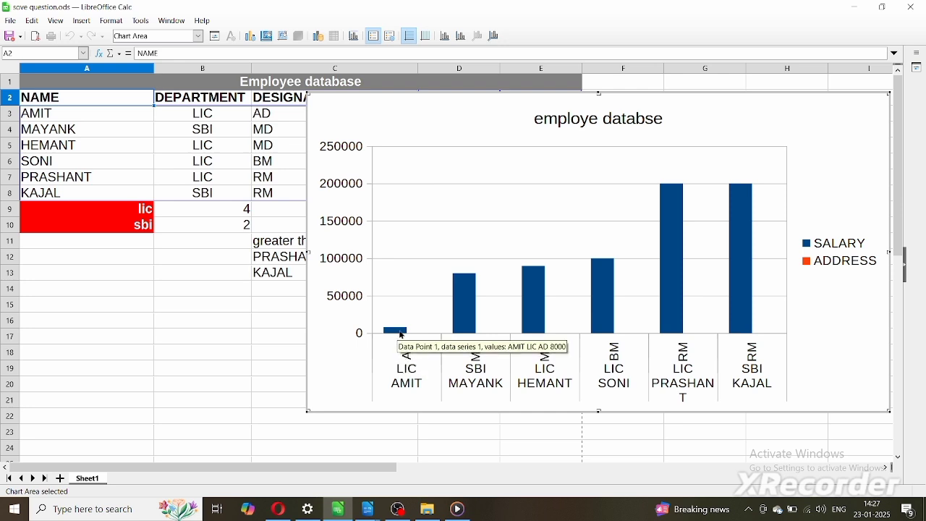
{"action": "mouse_move", "coordinate": [680, 241]}
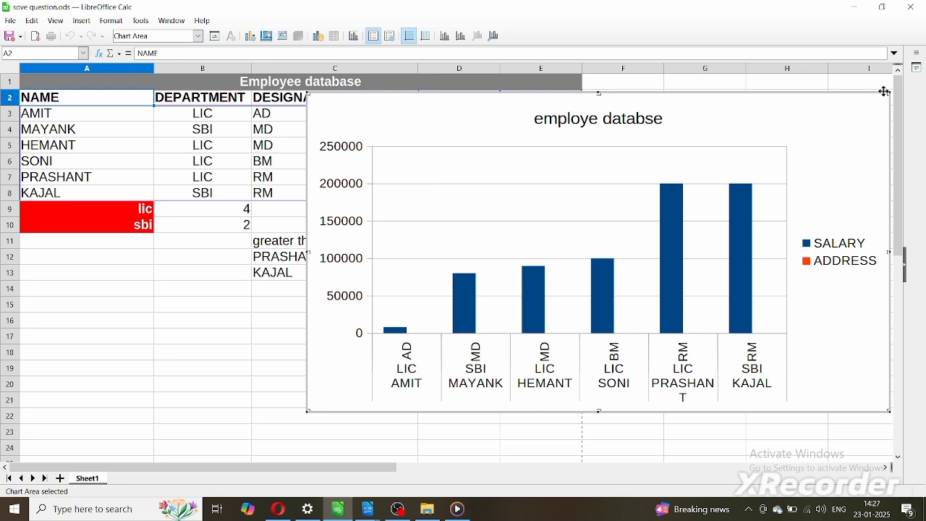
{"action": "left_click_drag", "start_coordinate": [884, 92], "coordinate": [817, 180]}
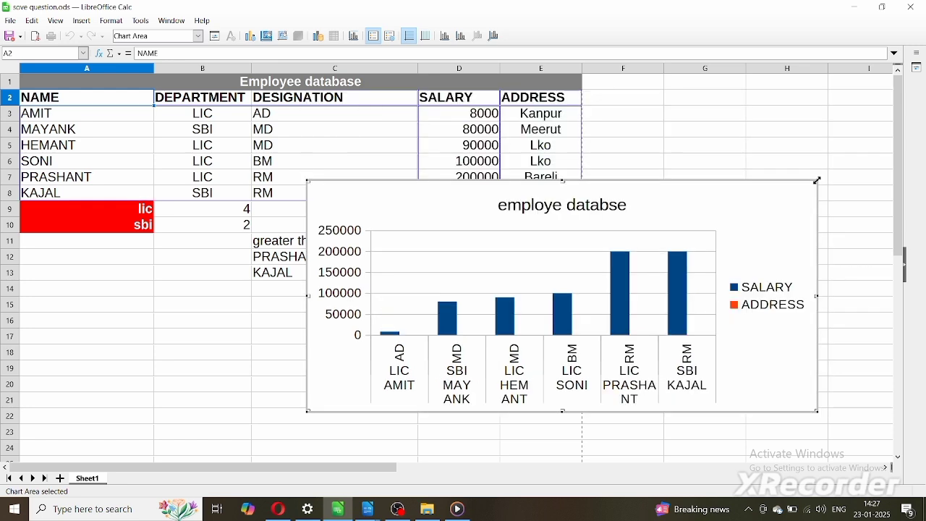
{"action": "left_click", "coordinate": [727, 141]}
{"action": "left_click_drag", "start_coordinate": [721, 233], "coordinate": [925, 252]}
{"action": "left_click_drag", "start_coordinate": [767, 256], "coordinate": [451, 306]}
{"action": "scroll", "coordinate": [588, 304], "scroll_direction": "down", "scroll_amount": 2}
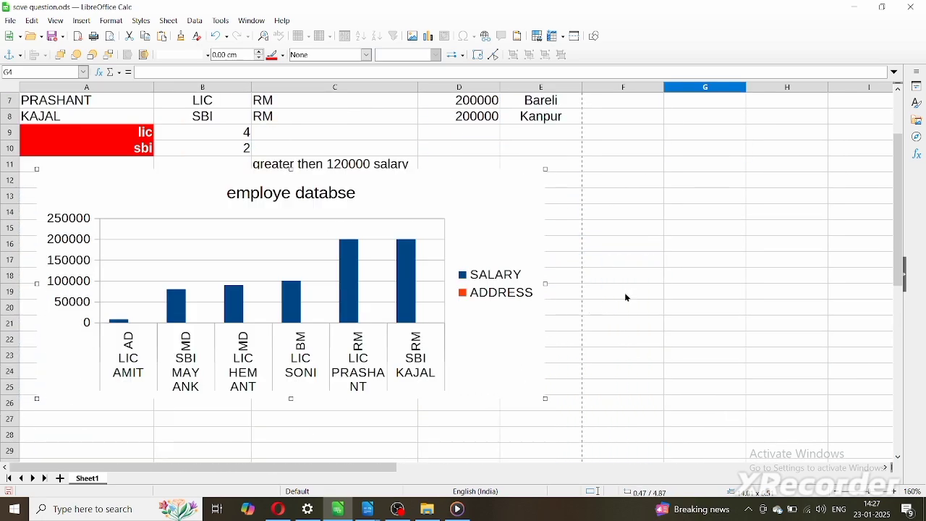
{"action": "left_click_drag", "start_coordinate": [487, 258], "coordinate": [479, 355]}
{"action": "left_click", "coordinate": [653, 292]}
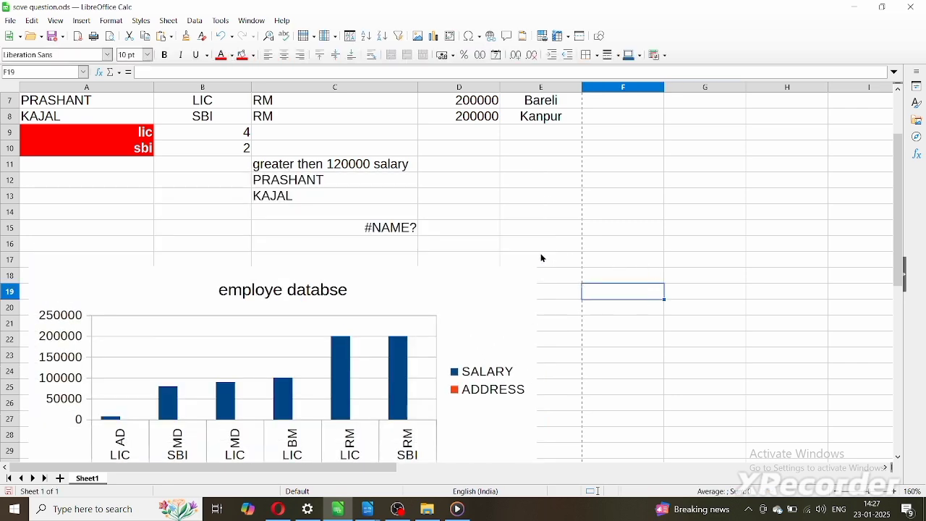
{"action": "scroll", "coordinate": [535, 254], "scroll_direction": "down", "scroll_amount": 1}
{"action": "scroll", "coordinate": [536, 255], "scroll_direction": "up", "scroll_amount": 3}
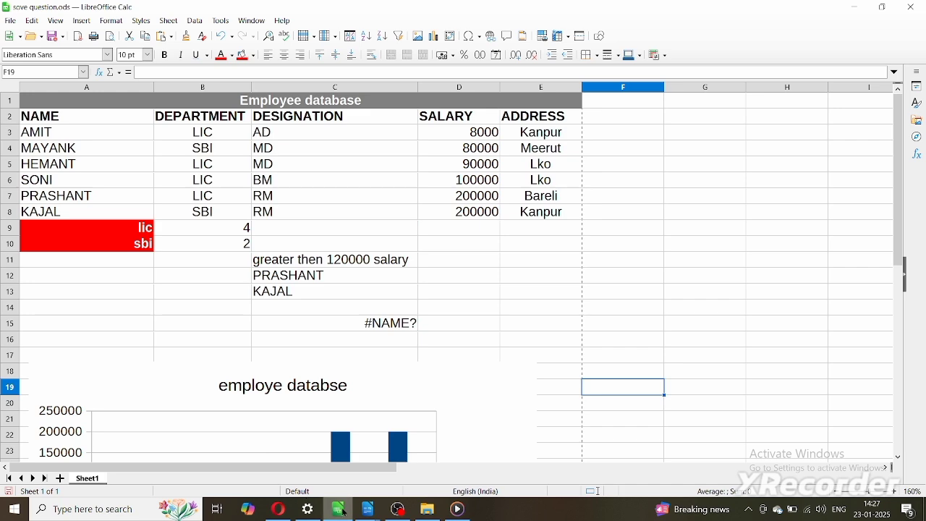
Step: Read task (g) on the column and line charts in the Writer exercise document and return to the Calc sheet
{"action": "mouse_move", "coordinate": [368, 510]}
{"action": "left_click", "coordinate": [413, 469]}
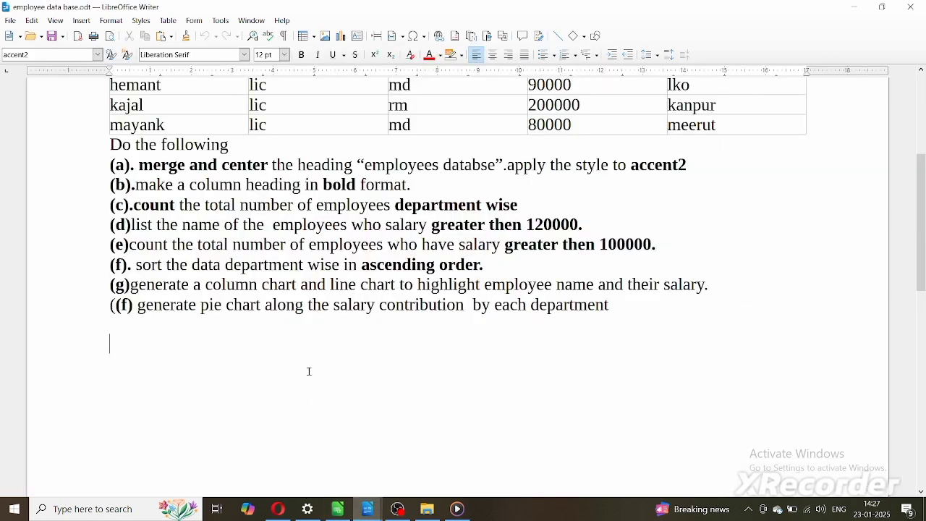
{"action": "left_click", "coordinate": [348, 466]}
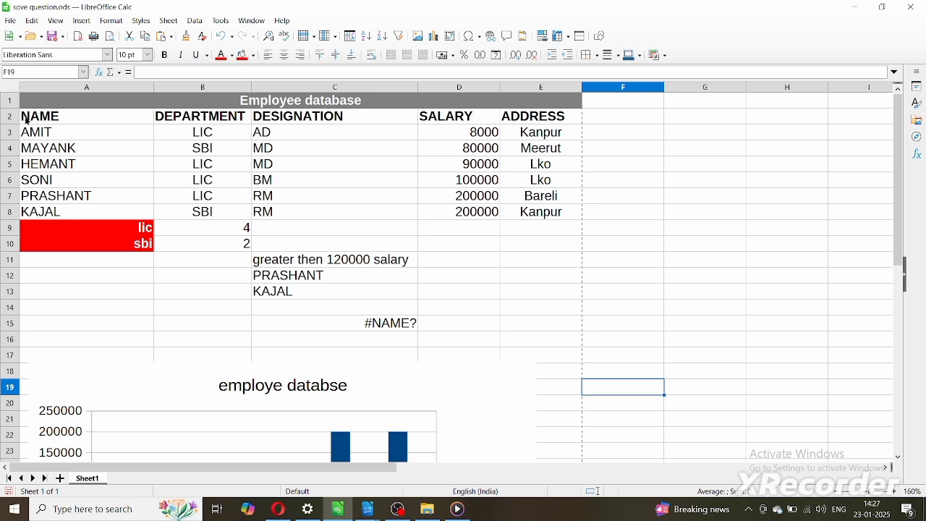
Step: Insert a Points Only line chart from the table range A2:E8 with the default settings
{"action": "left_click_drag", "start_coordinate": [27, 119], "coordinate": [537, 224]}
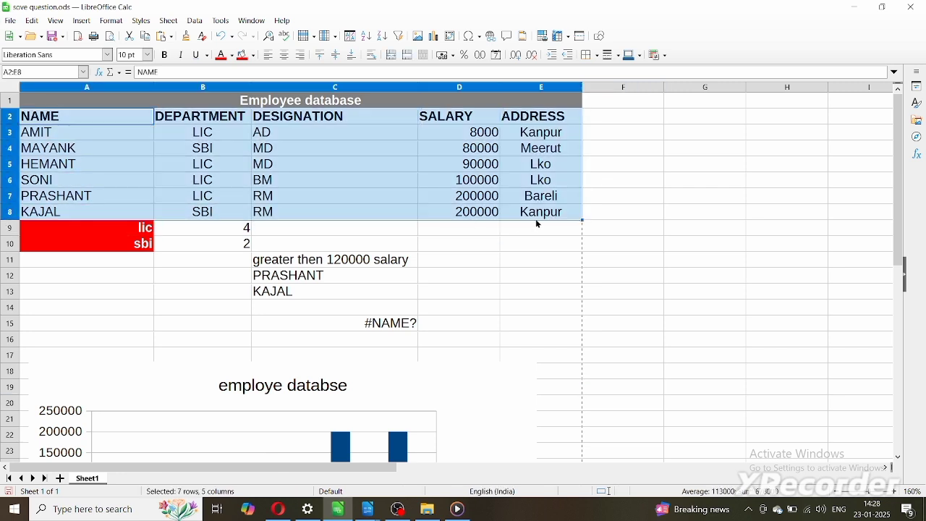
{"action": "left_click", "coordinate": [82, 22]}
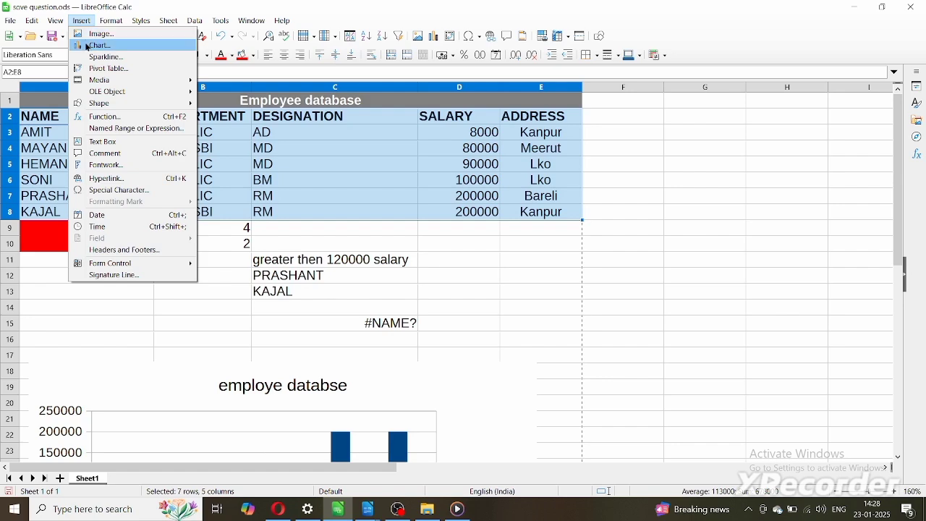
{"action": "left_click", "coordinate": [87, 47]}
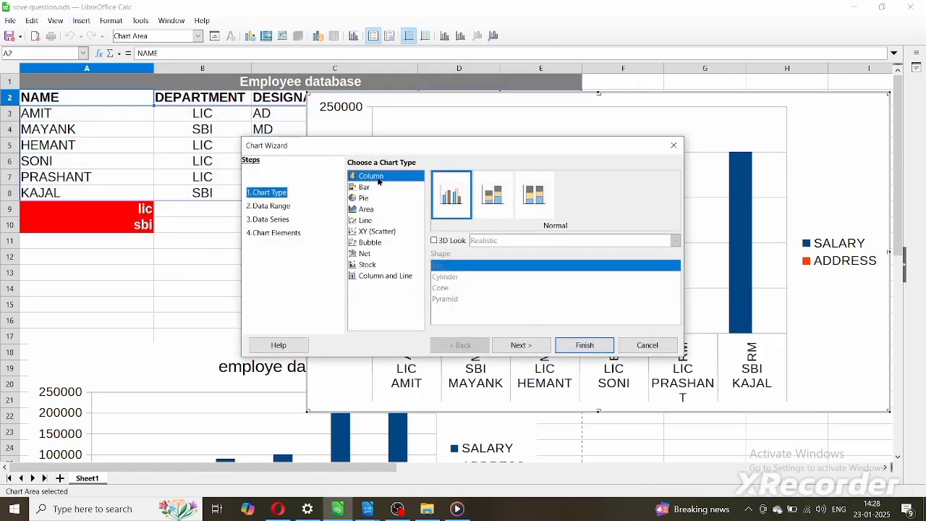
{"action": "left_click", "coordinate": [372, 222]}
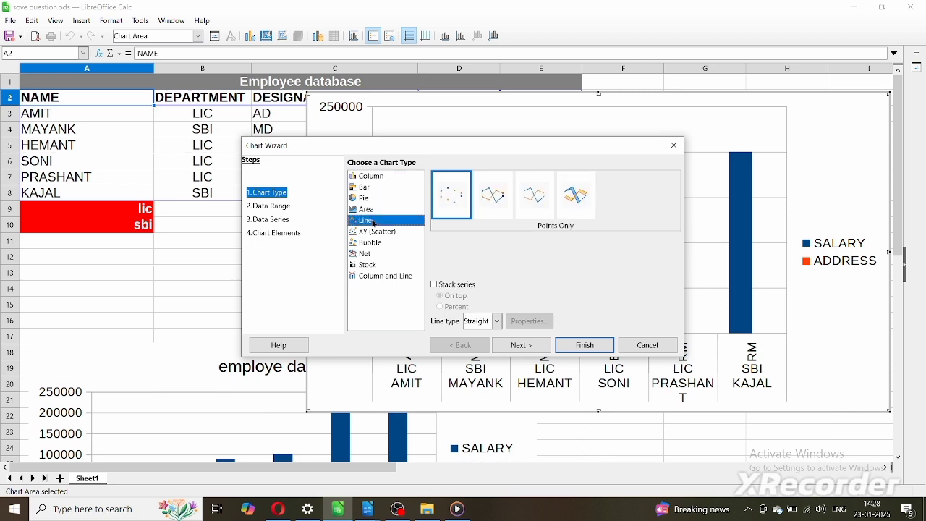
{"action": "left_click", "coordinate": [583, 345]}
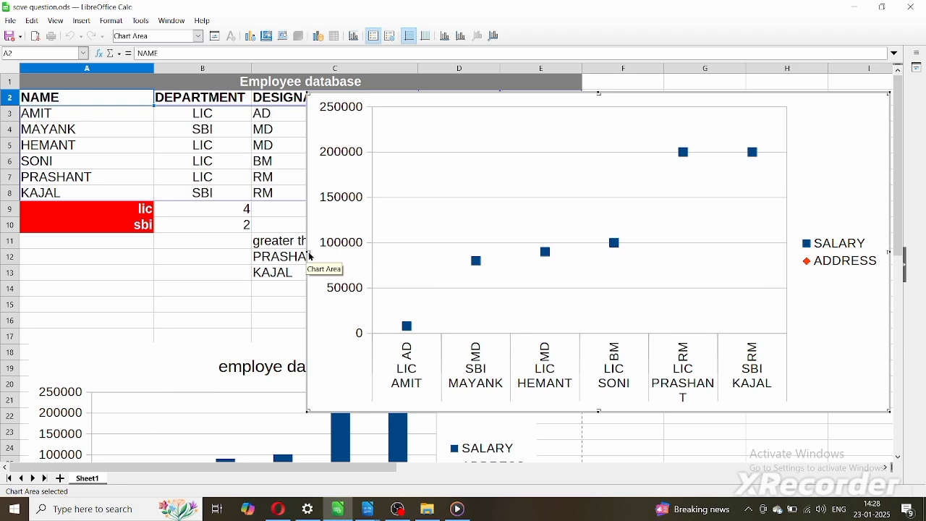
Step: Shrink the line chart and place it beside the employee table, starting near column F and row 8
{"action": "left_click_drag", "start_coordinate": [309, 253], "coordinate": [546, 252]}
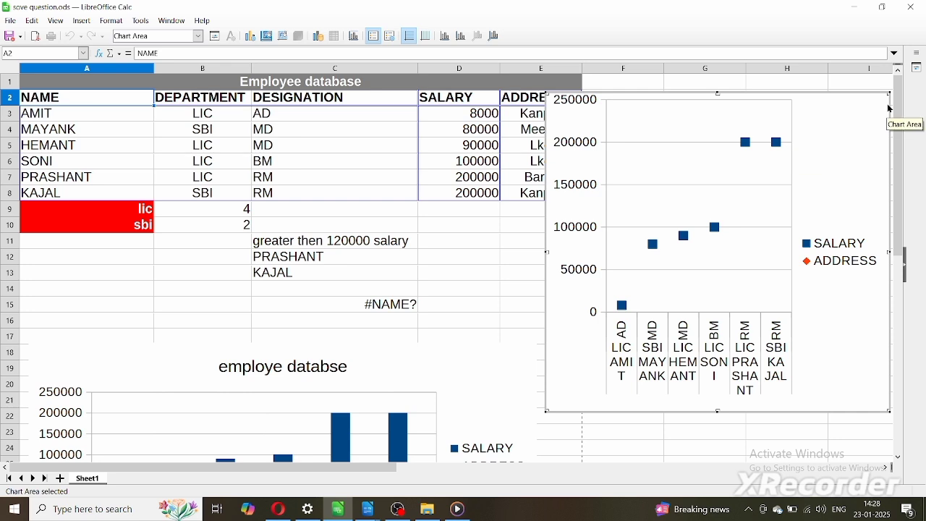
{"action": "left_click_drag", "start_coordinate": [879, 113], "coordinate": [870, 170]}
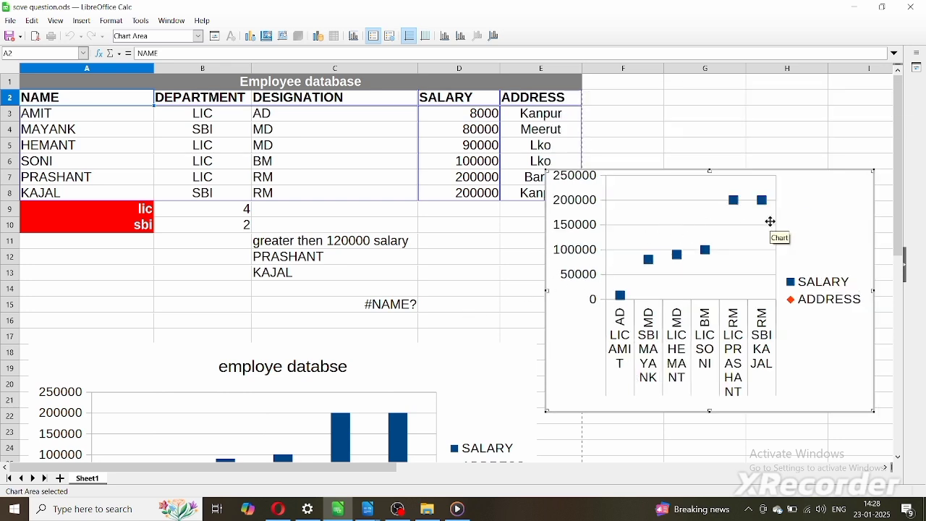
{"action": "left_click", "coordinate": [745, 429]}
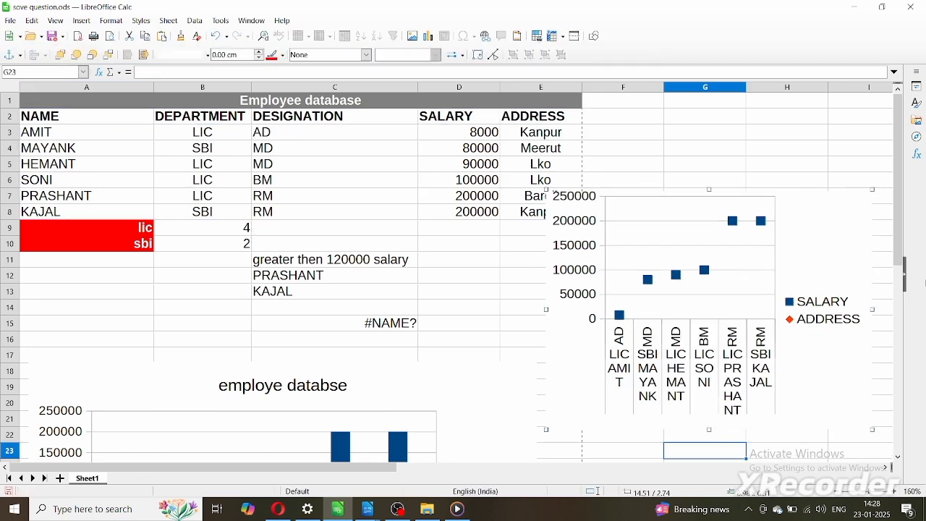
{"action": "left_click_drag", "start_coordinate": [823, 253], "coordinate": [849, 270]}
{"action": "left_click", "coordinate": [498, 341]}
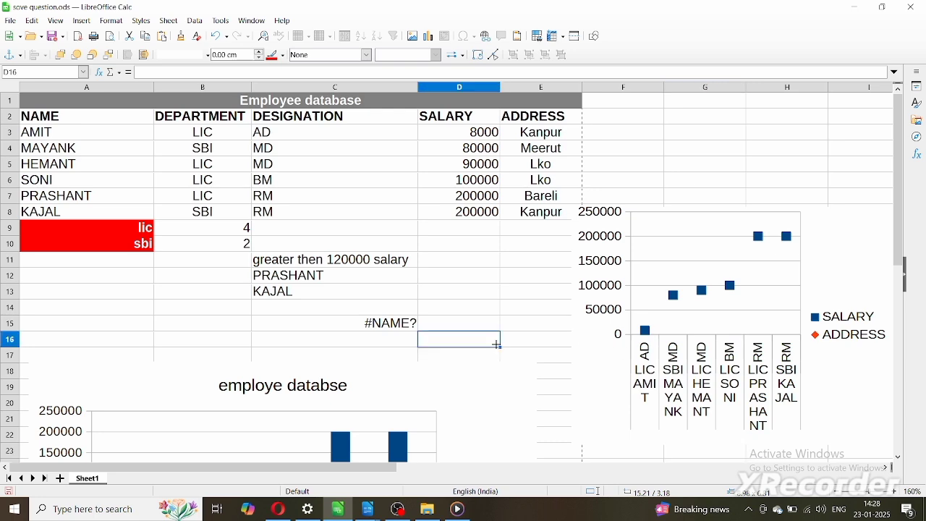
{"action": "scroll", "coordinate": [434, 333], "scroll_direction": "down", "scroll_amount": 2}
{"action": "scroll", "coordinate": [276, 352], "scroll_direction": "down", "scroll_amount": 2}
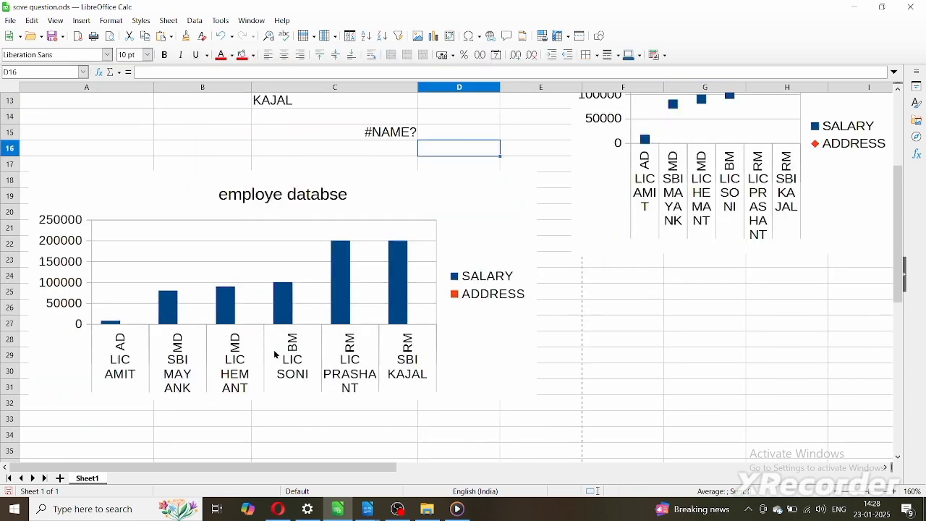
{"action": "scroll", "coordinate": [494, 321], "scroll_direction": "up", "scroll_amount": 2}
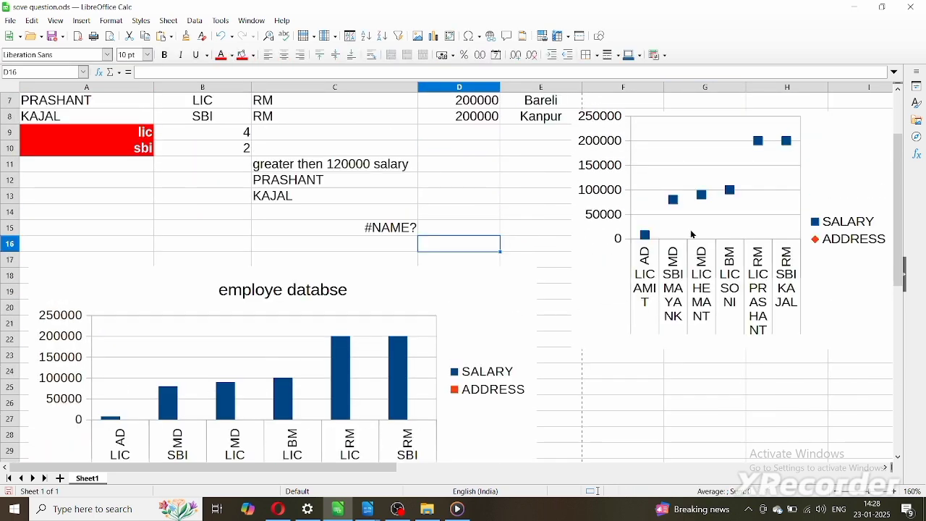
{"action": "scroll", "coordinate": [693, 234], "scroll_direction": "up", "scroll_amount": 2}
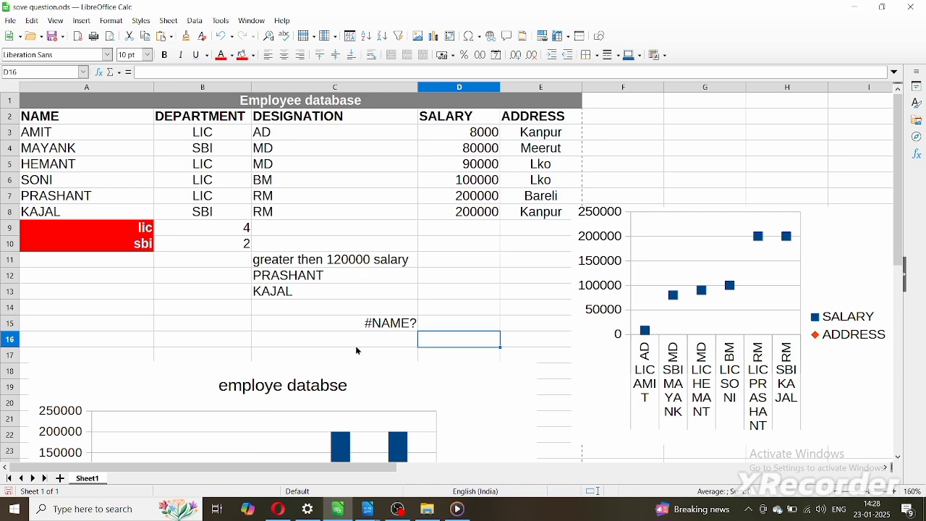
Step: Read the Writer task on a pie chart of salary contribution by department and return to the Calc sheet
{"action": "mouse_move", "coordinate": [367, 507]}
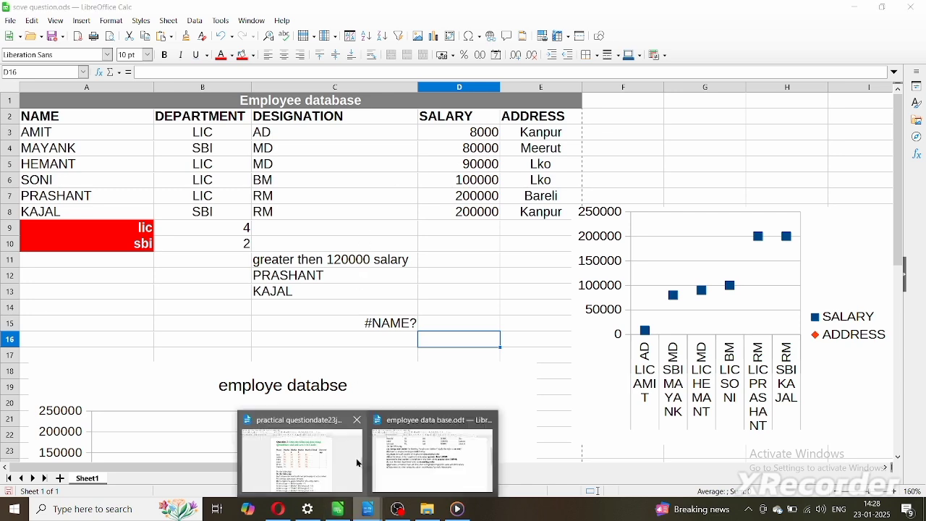
{"action": "left_click", "coordinate": [403, 457]}
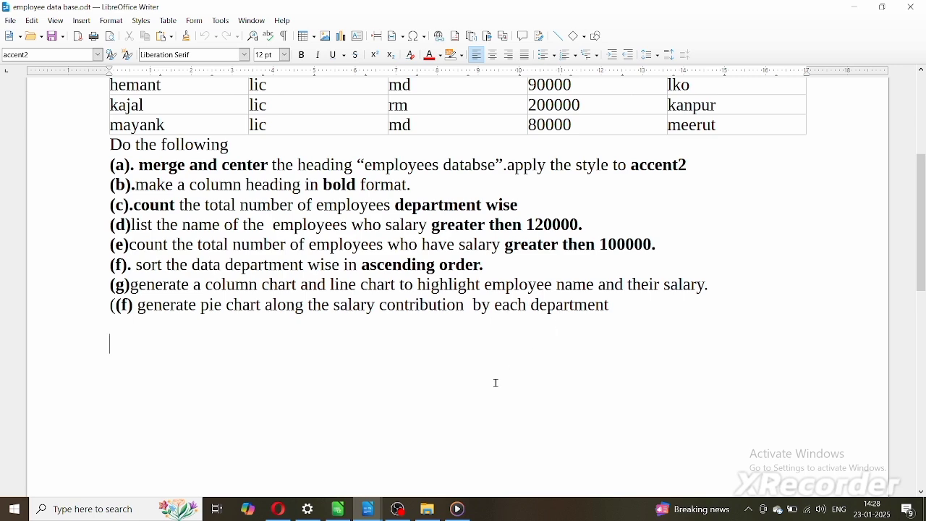
{"action": "left_click", "coordinate": [343, 515]}
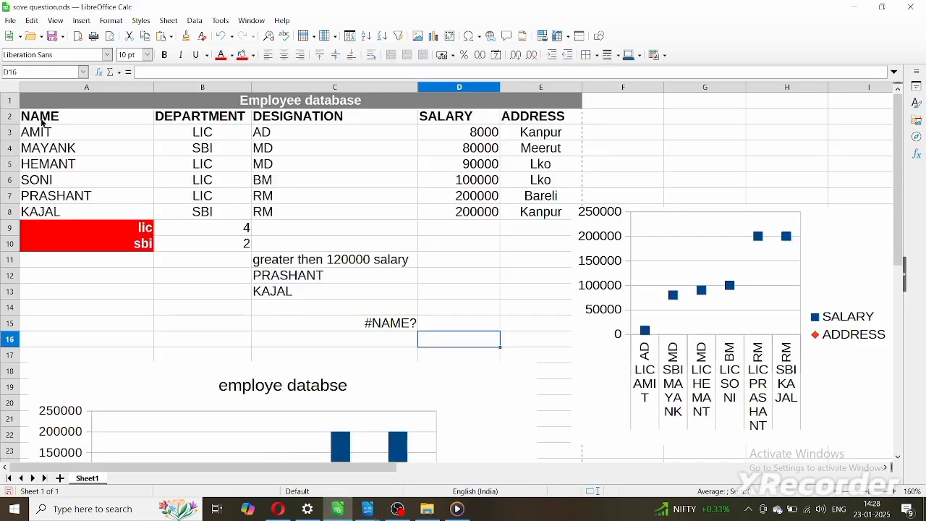
{"action": "left_click_drag", "start_coordinate": [42, 121], "coordinate": [180, 184]}
{"action": "left_click", "coordinate": [189, 321]}
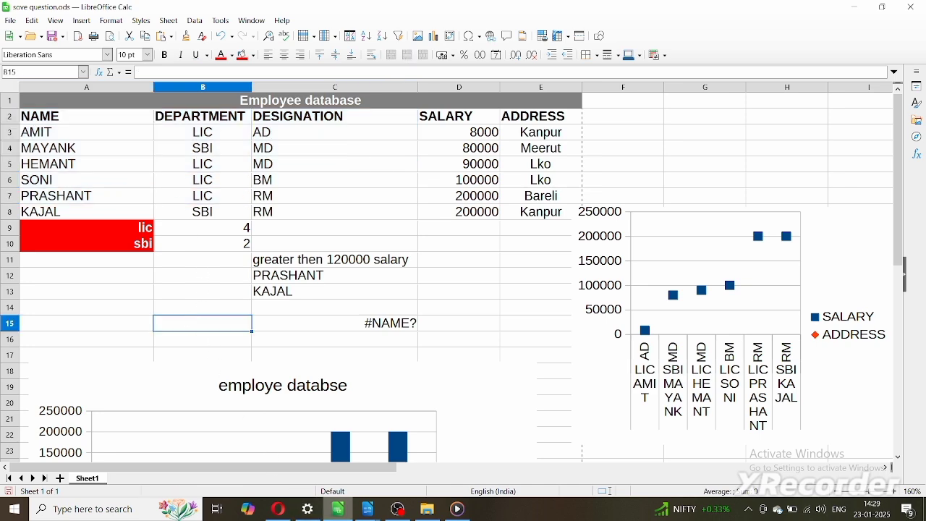
{"action": "left_click", "coordinate": [368, 508]}
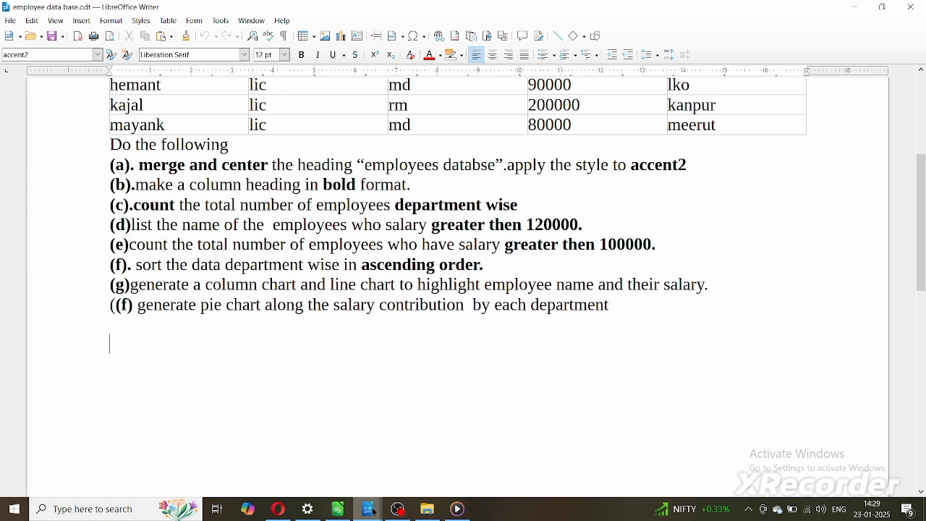
{"action": "left_click", "coordinate": [338, 509]}
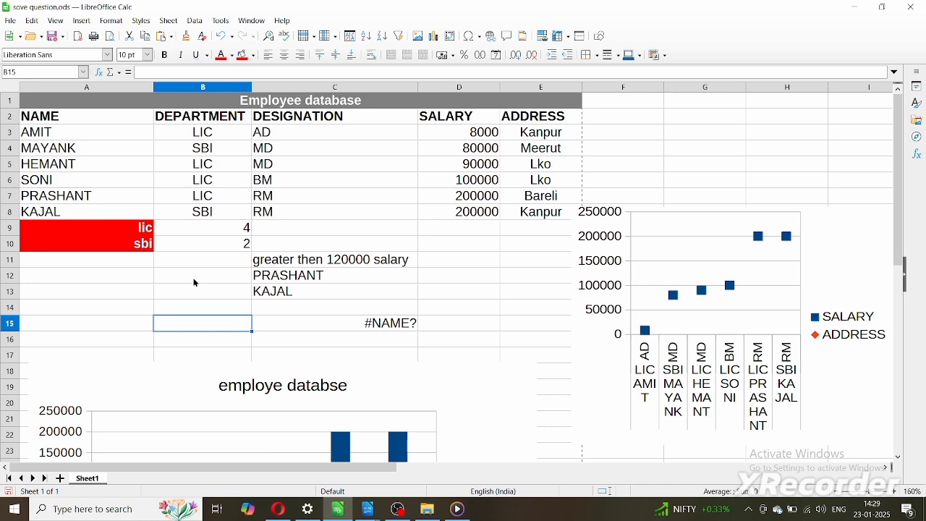
Step: Insert a normal pie chart from cell B15 together with the department cells B2:B8 and the salary cells D2:D8
{"action": "scroll", "coordinate": [417, 328], "scroll_direction": "down", "scroll_amount": 2}
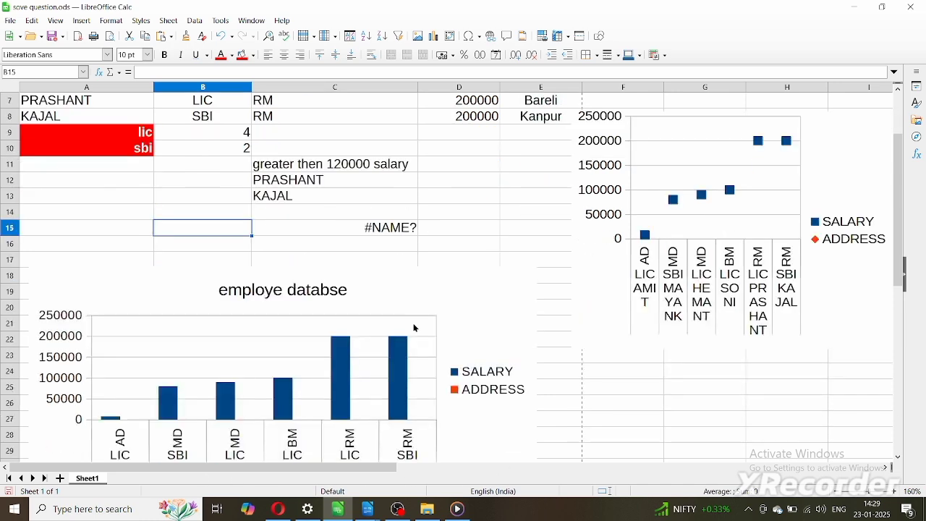
{"action": "scroll", "coordinate": [414, 328], "scroll_direction": "down", "scroll_amount": 4}
{"action": "scroll", "coordinate": [414, 232], "scroll_direction": "up", "scroll_amount": 6}
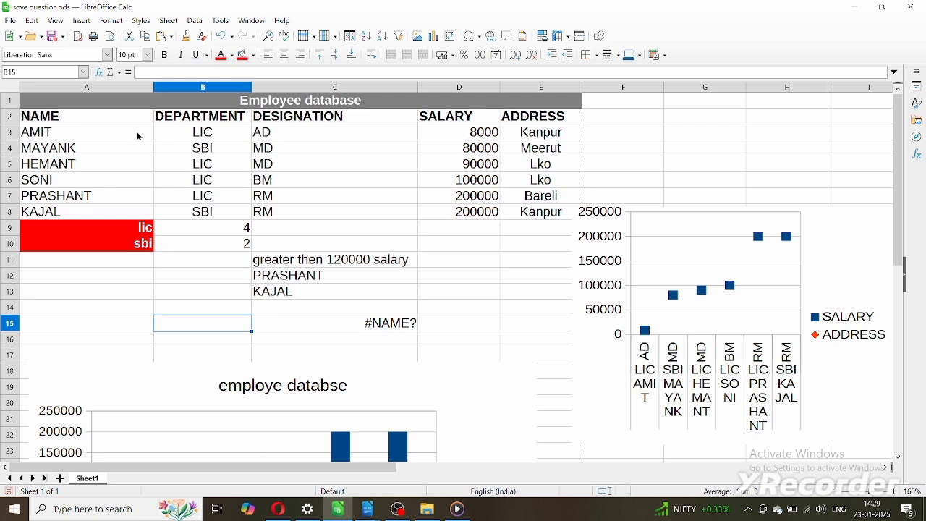
{"action": "left_click", "coordinate": [200, 116], "text": "ctrl"}
{"action": "left_click_drag", "start_coordinate": [201, 129], "coordinate": [204, 214]}
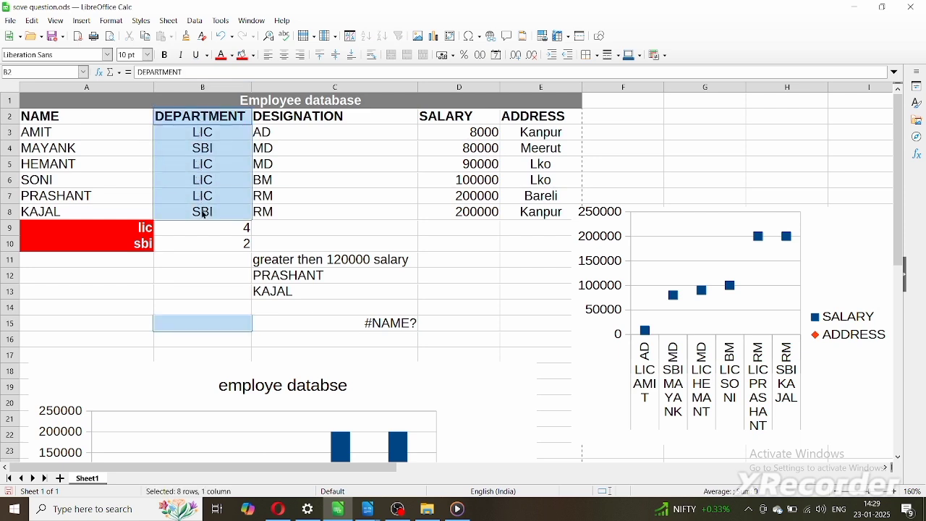
{"action": "left_click_drag", "start_coordinate": [453, 119], "coordinate": [458, 225]}
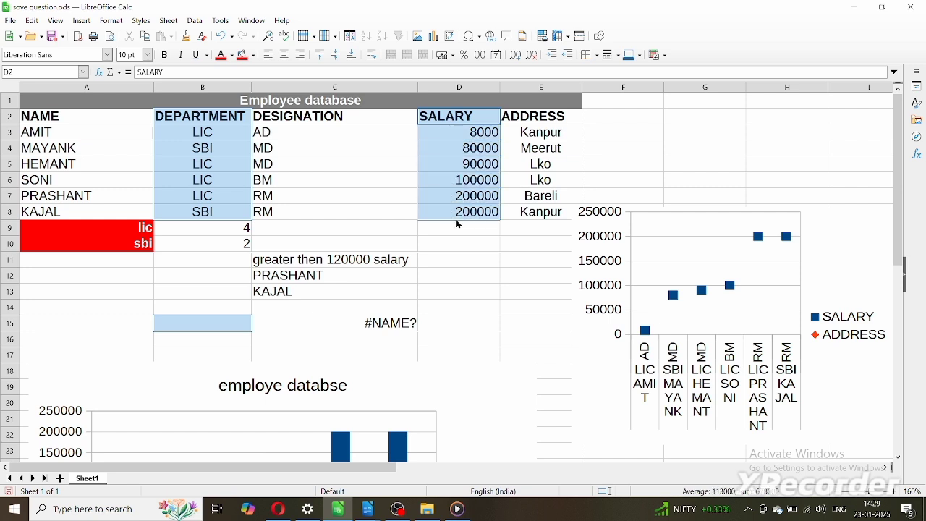
{"action": "left_click", "coordinate": [81, 21]}
{"action": "left_click", "coordinate": [94, 46]}
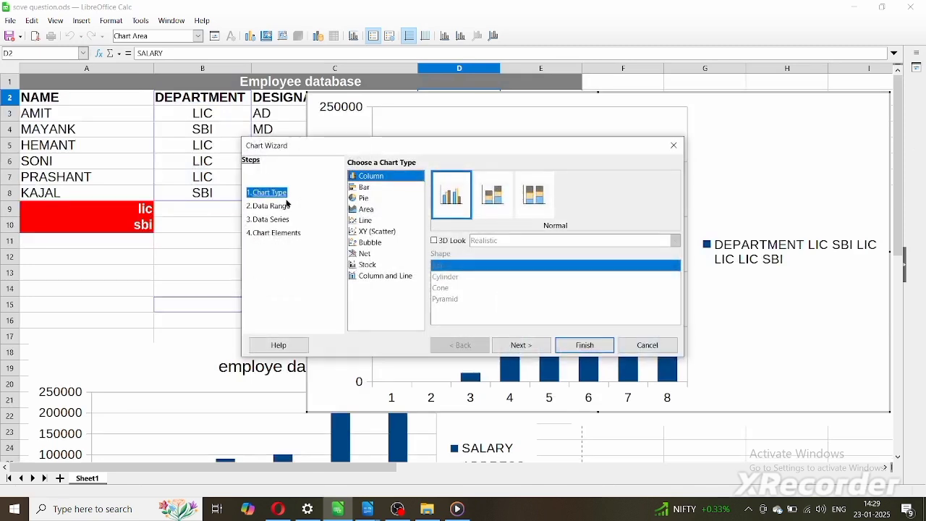
{"action": "left_click", "coordinate": [368, 199]}
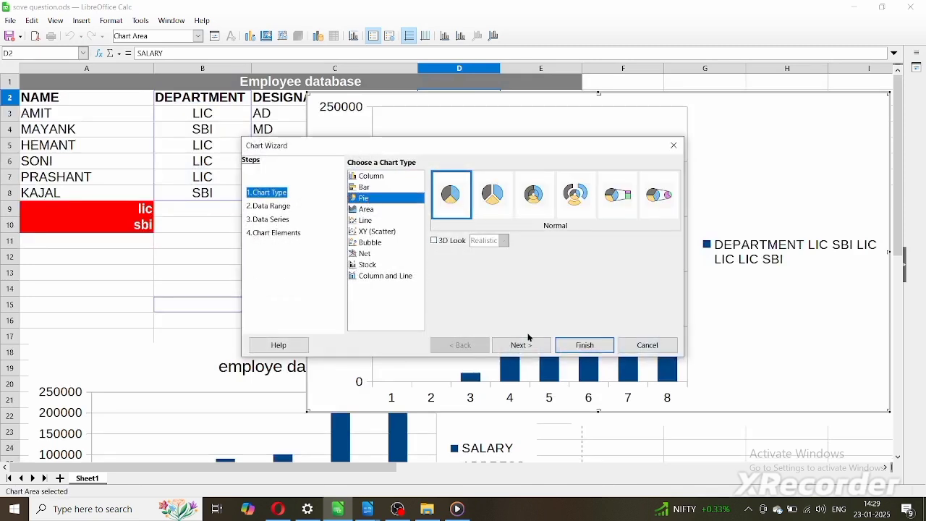
{"action": "left_click", "coordinate": [572, 346]}
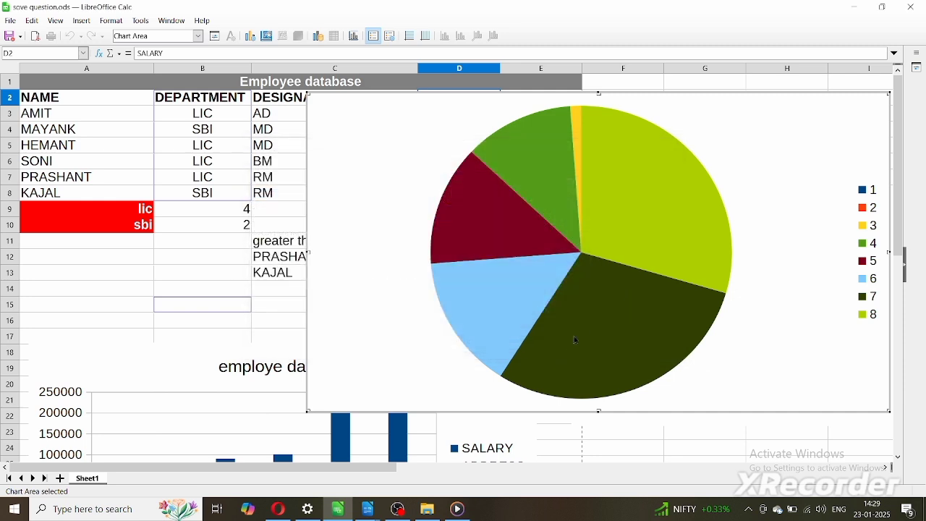
{"action": "left_click", "coordinate": [107, 293]}
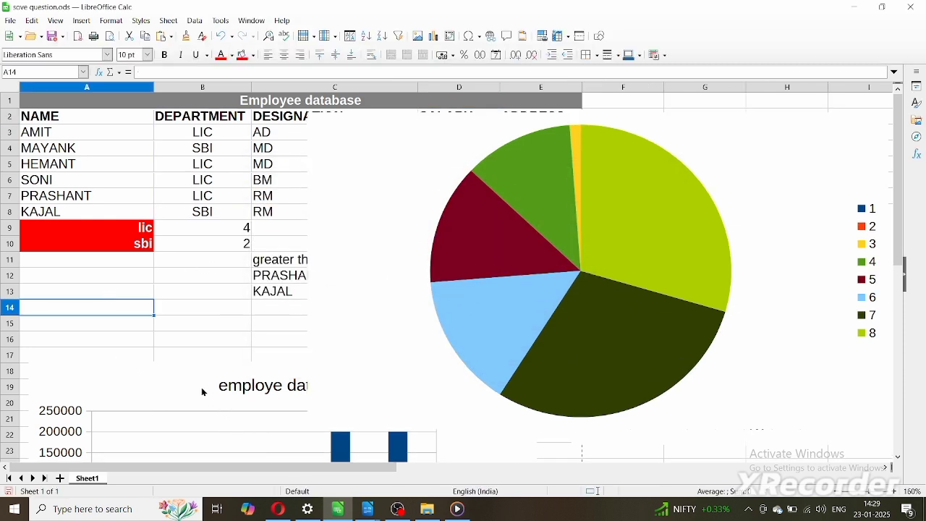
{"action": "mouse_move", "coordinate": [395, 512]}
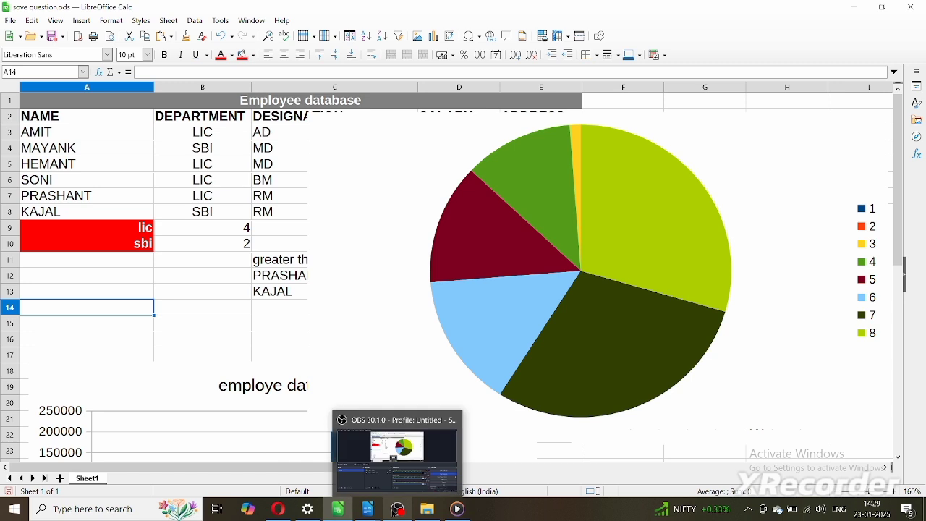
Step: Shrink the pie chart and place it beside the employee table, over about columns H to L and rows 1 to 11
{"action": "left_click", "coordinate": [385, 277]}
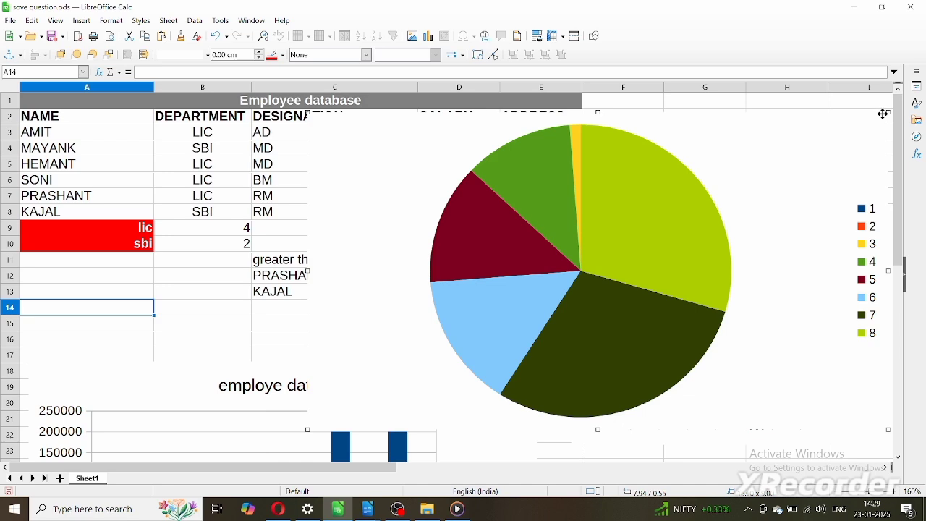
{"action": "scroll", "coordinate": [560, 249], "scroll_direction": "down", "scroll_amount": 3}
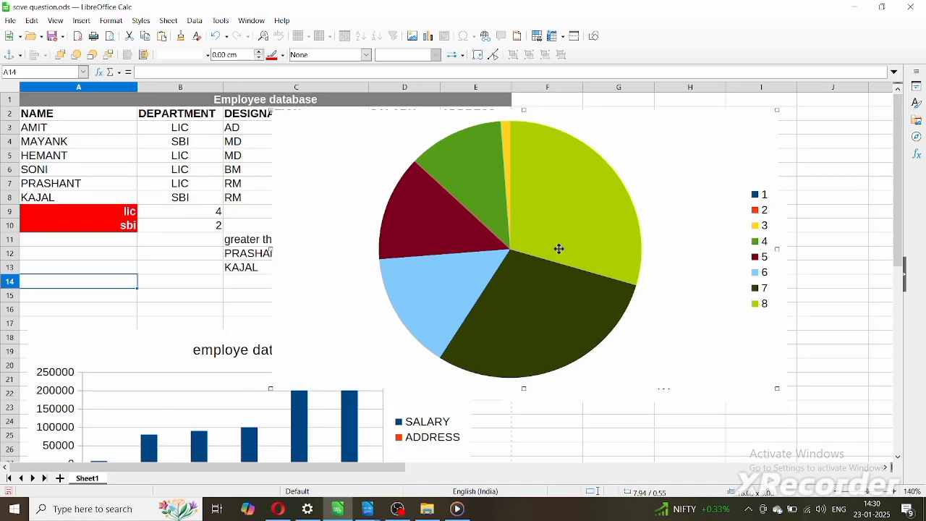
{"action": "left_click_drag", "start_coordinate": [482, 239], "coordinate": [717, 276]}
{"action": "left_click_drag", "start_coordinate": [611, 267], "coordinate": [619, 308]}
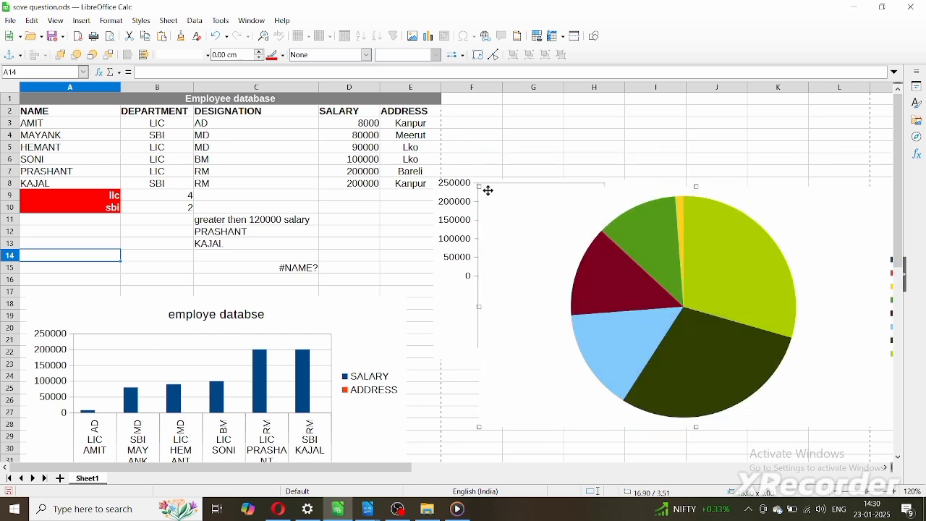
{"action": "left_click_drag", "start_coordinate": [479, 186], "coordinate": [587, 246]}
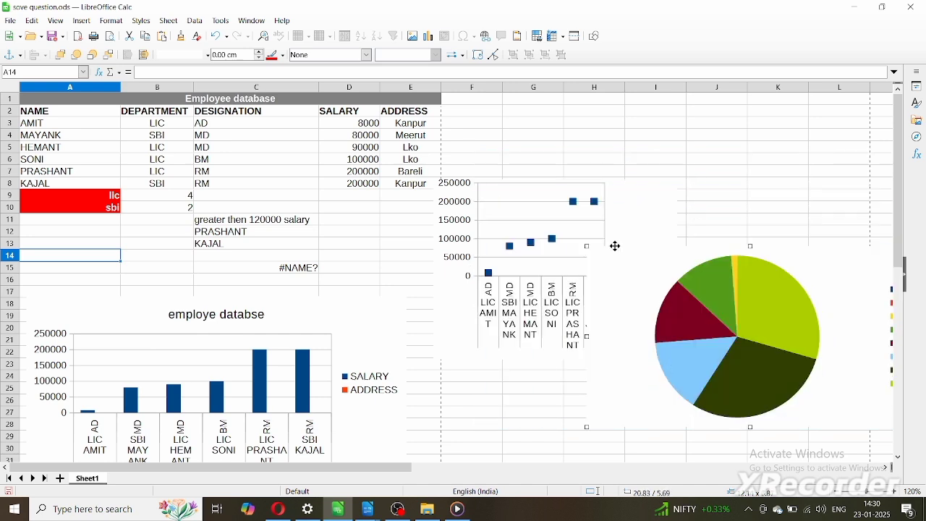
{"action": "left_click_drag", "start_coordinate": [724, 320], "coordinate": [726, 182]}
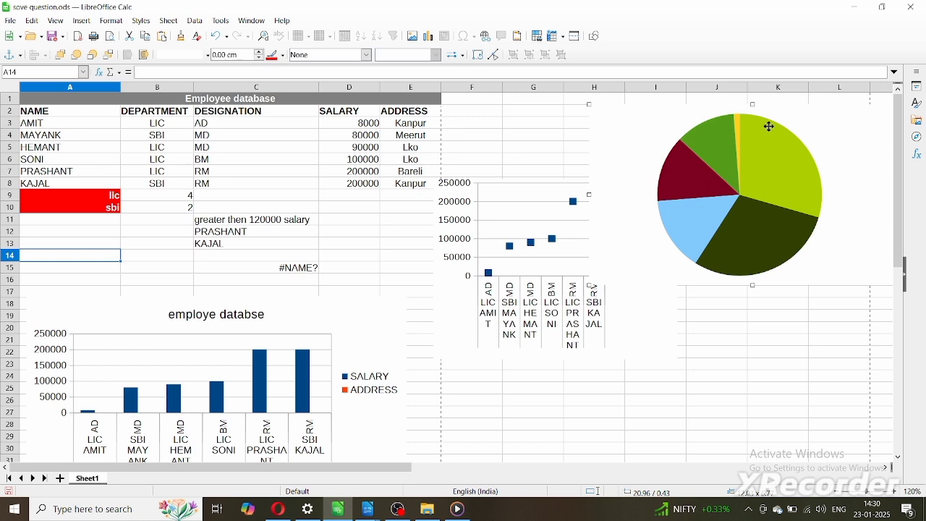
{"action": "left_click_drag", "start_coordinate": [591, 105], "coordinate": [680, 157]}
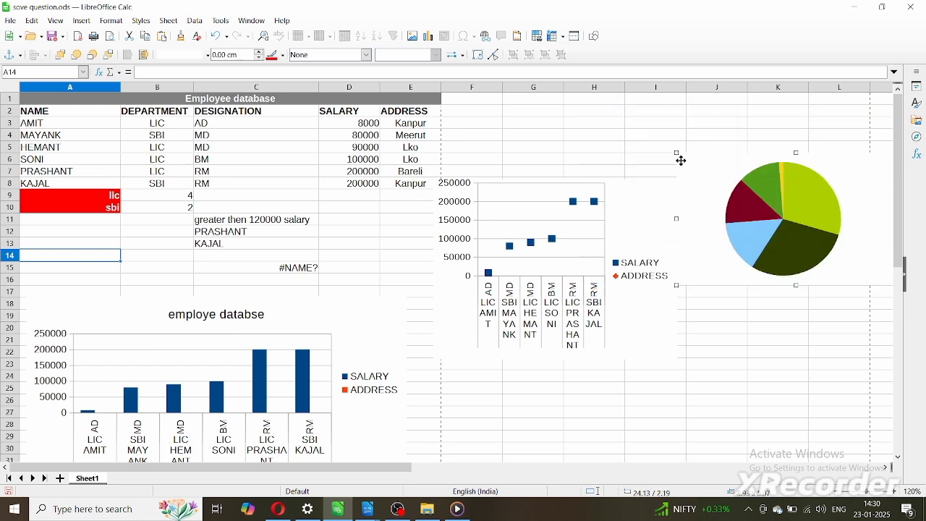
{"action": "left_click_drag", "start_coordinate": [760, 208], "coordinate": [692, 136]}
Step: Move the line chart below the pie chart and the column chart beside it, starting near cell C14, and deselect the charts
{"action": "left_click", "coordinate": [579, 273]}
{"action": "left_click_drag", "start_coordinate": [617, 257], "coordinate": [774, 332]}
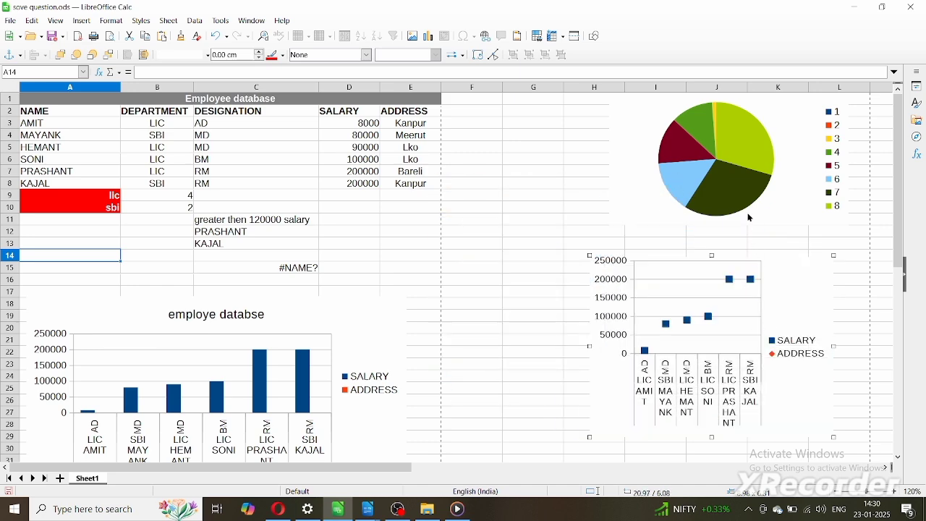
{"action": "left_click_drag", "start_coordinate": [361, 348], "coordinate": [533, 302]}
{"action": "left_click", "coordinate": [539, 212]}
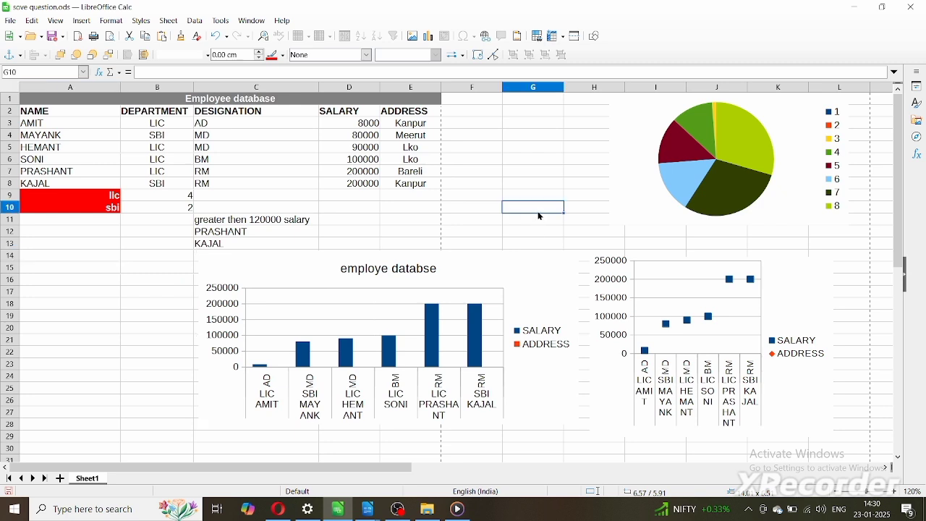